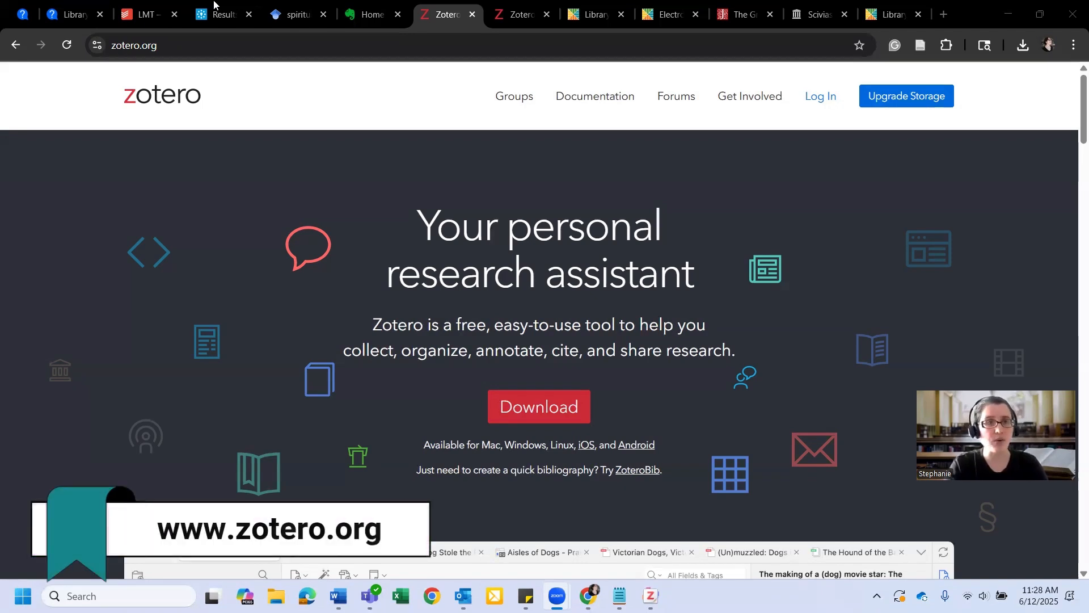
Open the download page on the Zotero website.
click(560, 415)
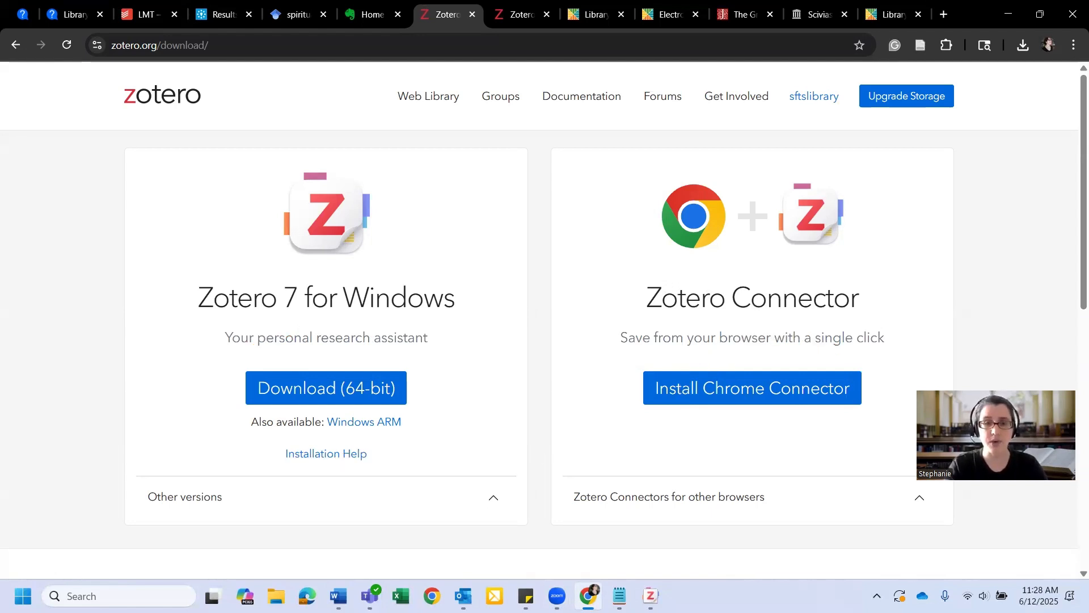
Switch to the Word document and examine its Zotero citation tools and the existing footnotes on the first page.
key(alt+Tab)
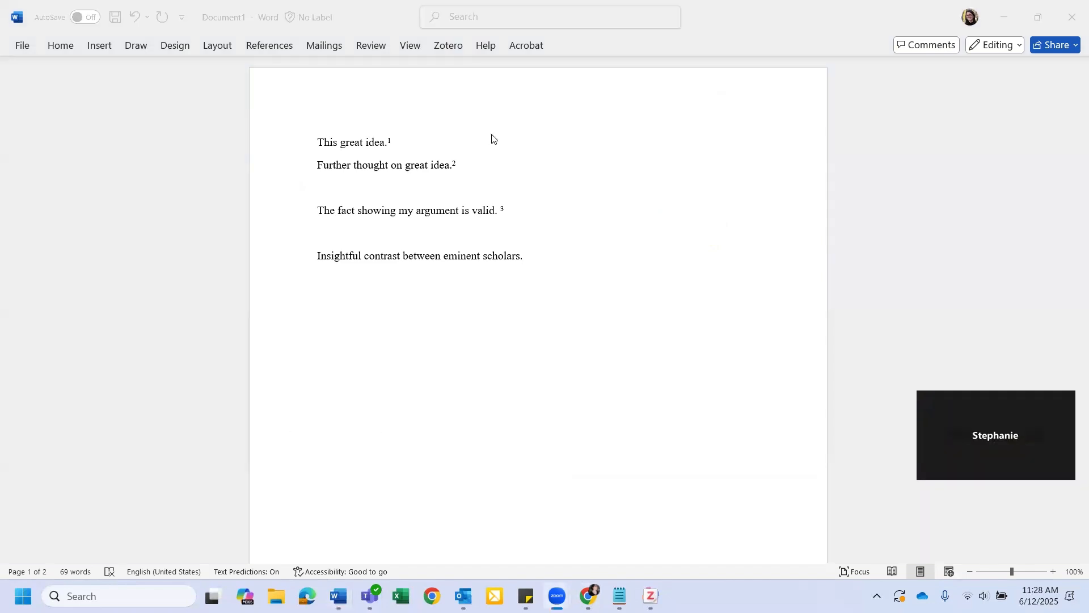
click(445, 47)
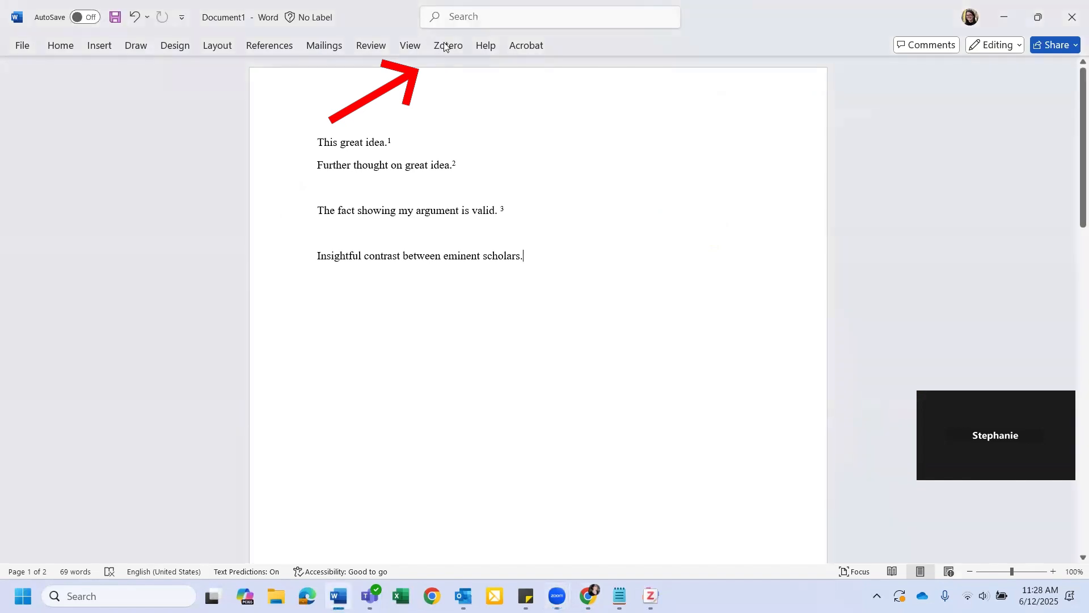
click(451, 48)
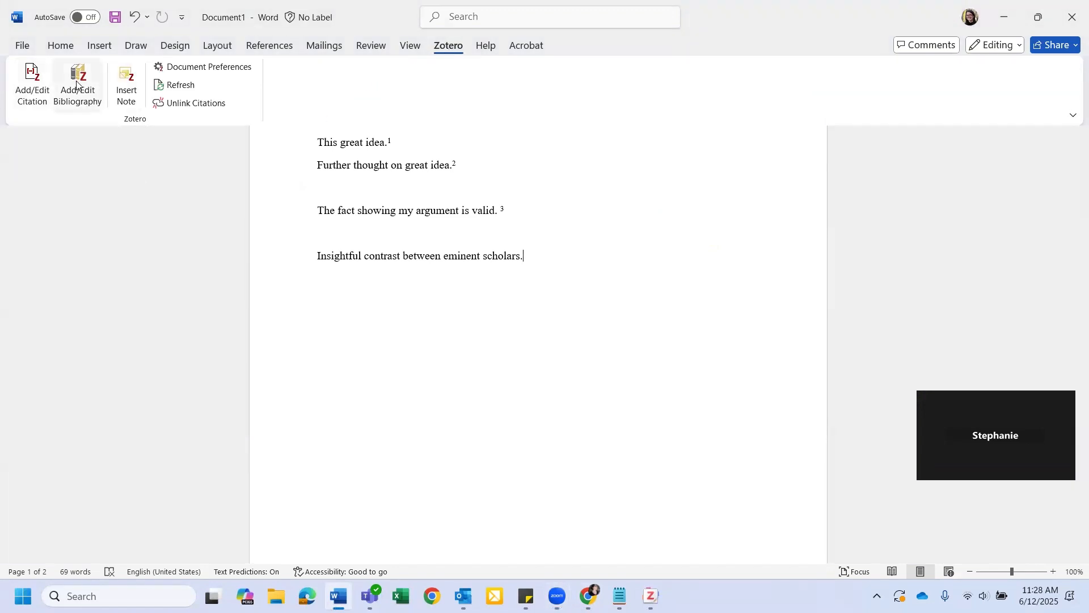
click(482, 173)
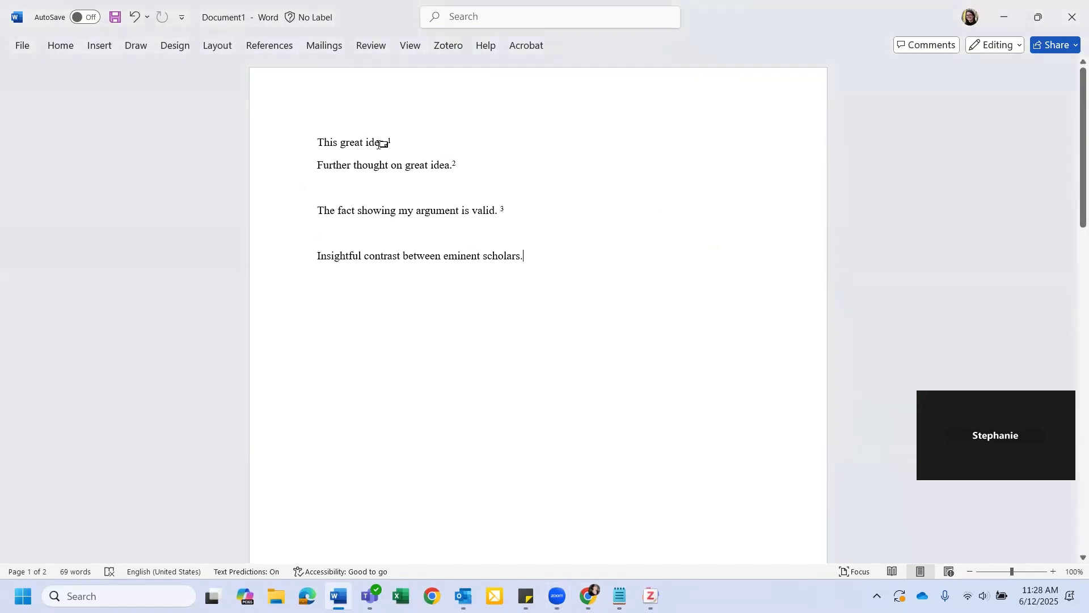
scroll(533, 213, down, 5)
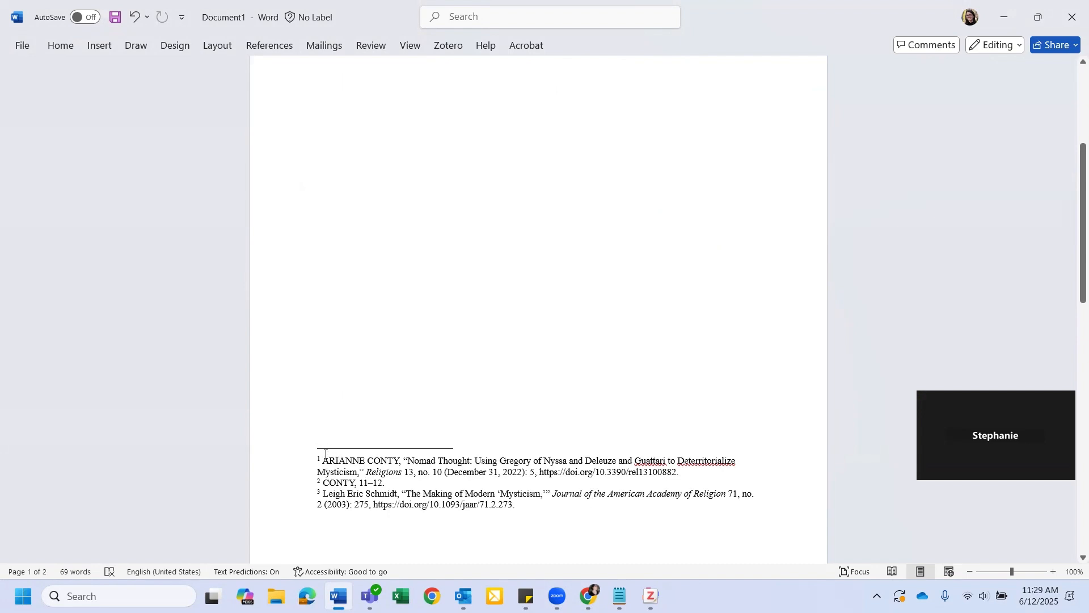
scroll(484, 489, up, 5)
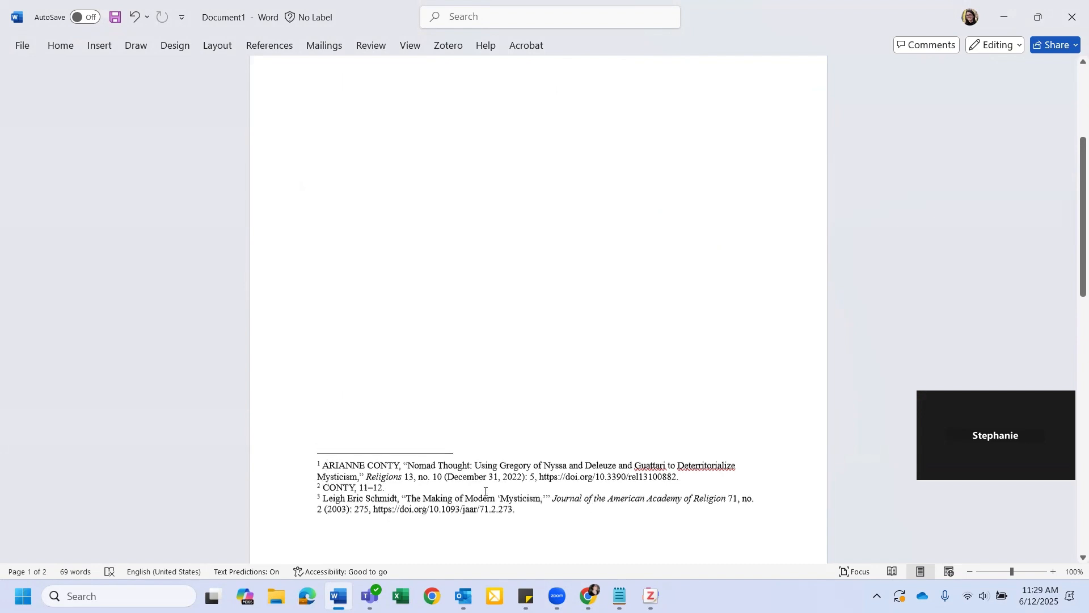
Add a Zotero citation after "Insightful contrast between eminent scholars." citing "African American female mysticism" and "The thirst of God", with page 2 for the latter.
click(524, 256)
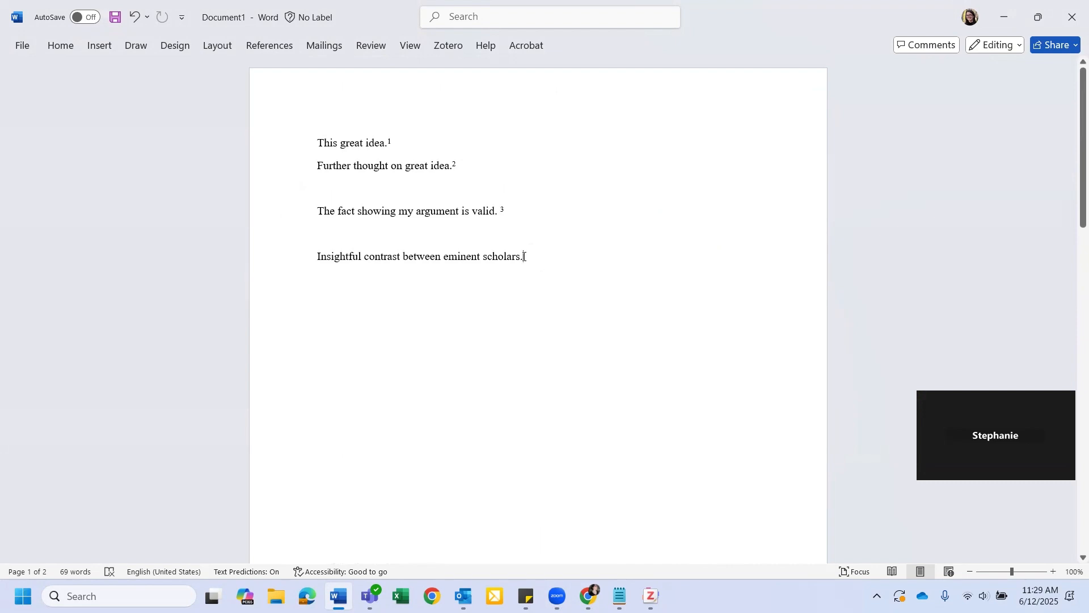
click(456, 49)
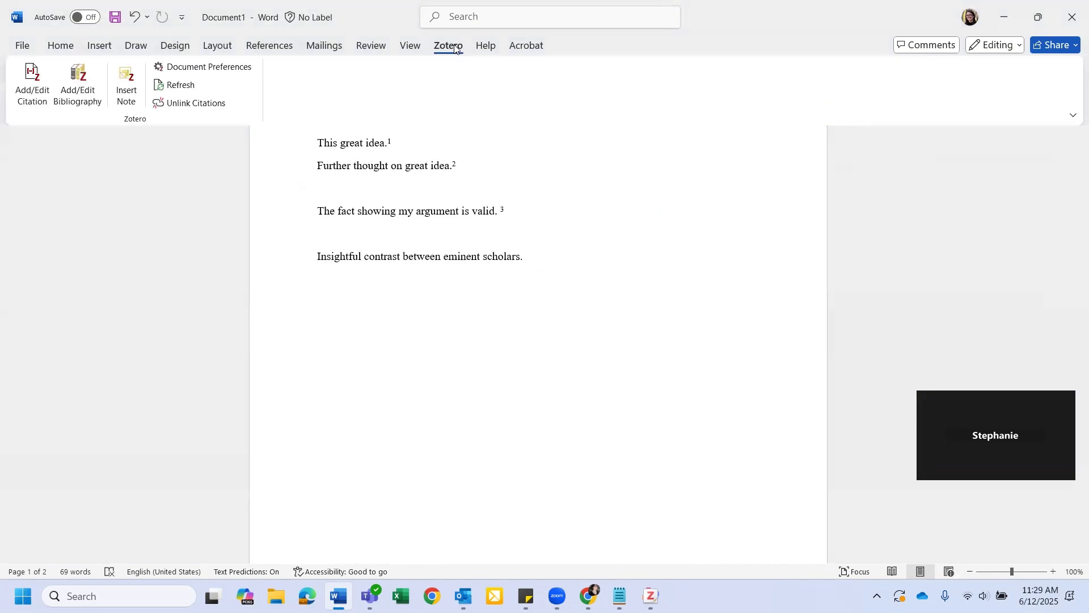
click(23, 94)
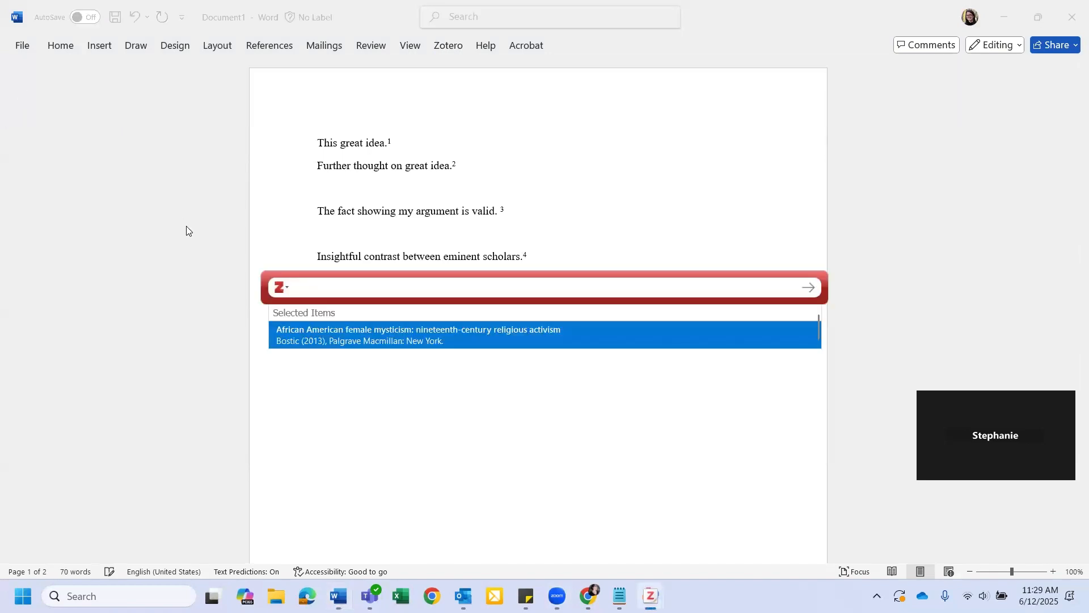
click(363, 338)
text(farley)
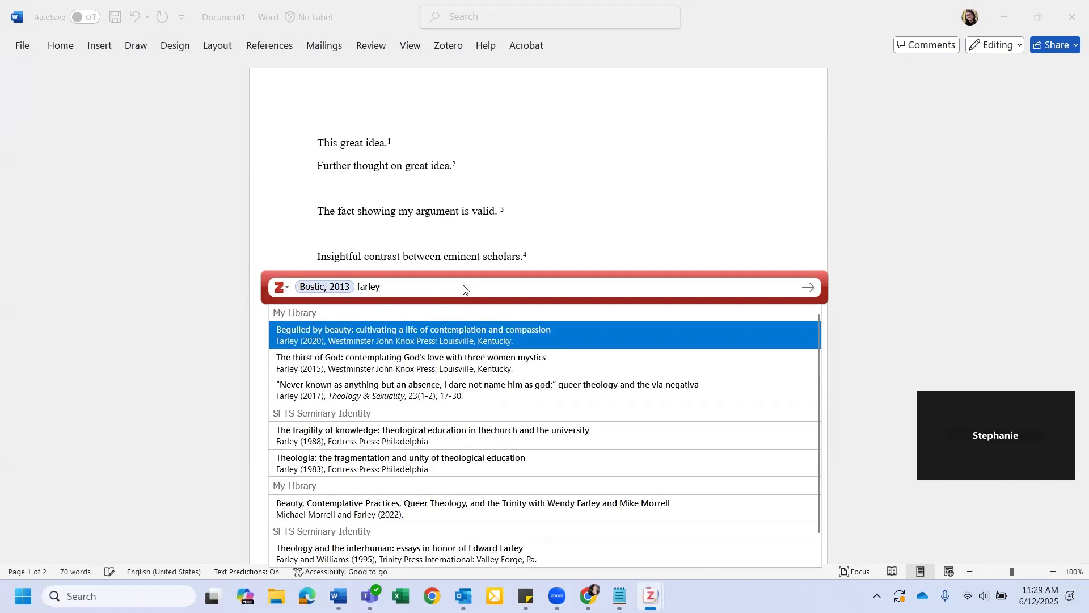
click(363, 365)
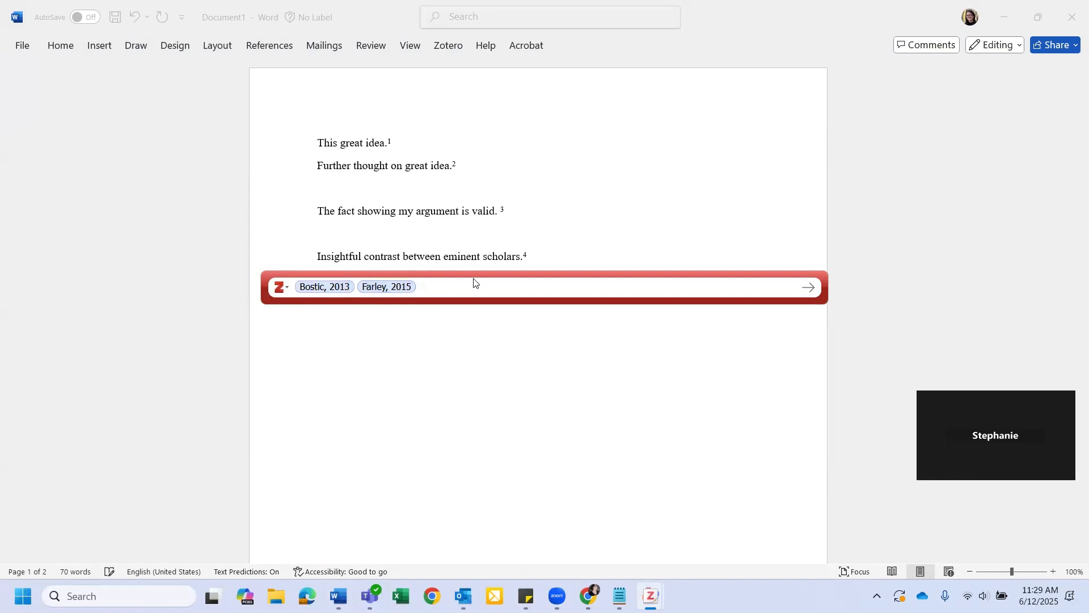
text(p. 2)
key(Return)
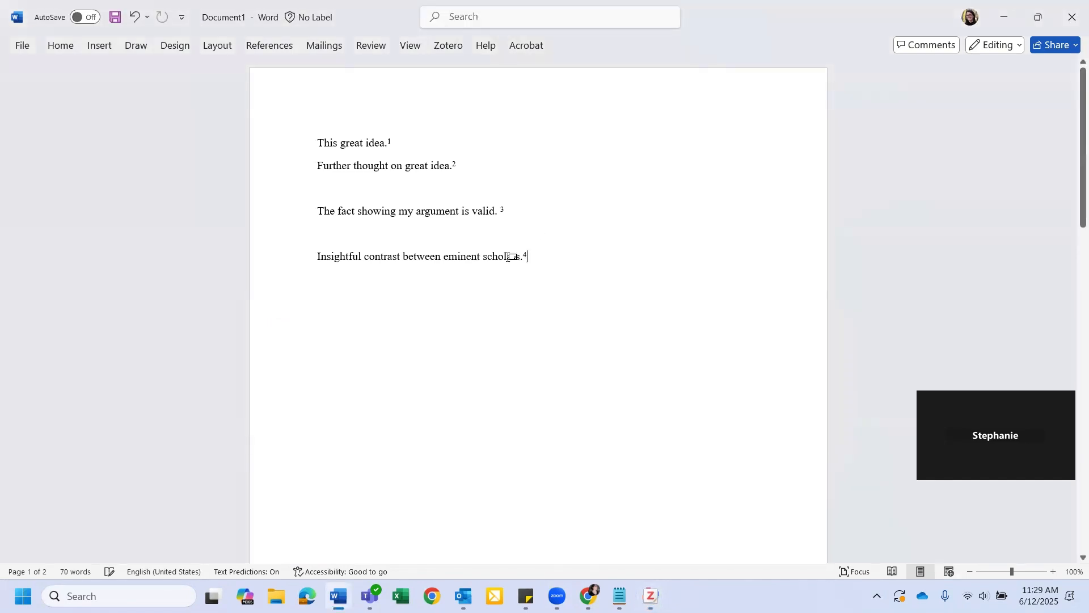
Remove the blank space above the Bibliography heading on the second page and generate the Zotero bibliography beneath it.
scroll(551, 278, down, 10)
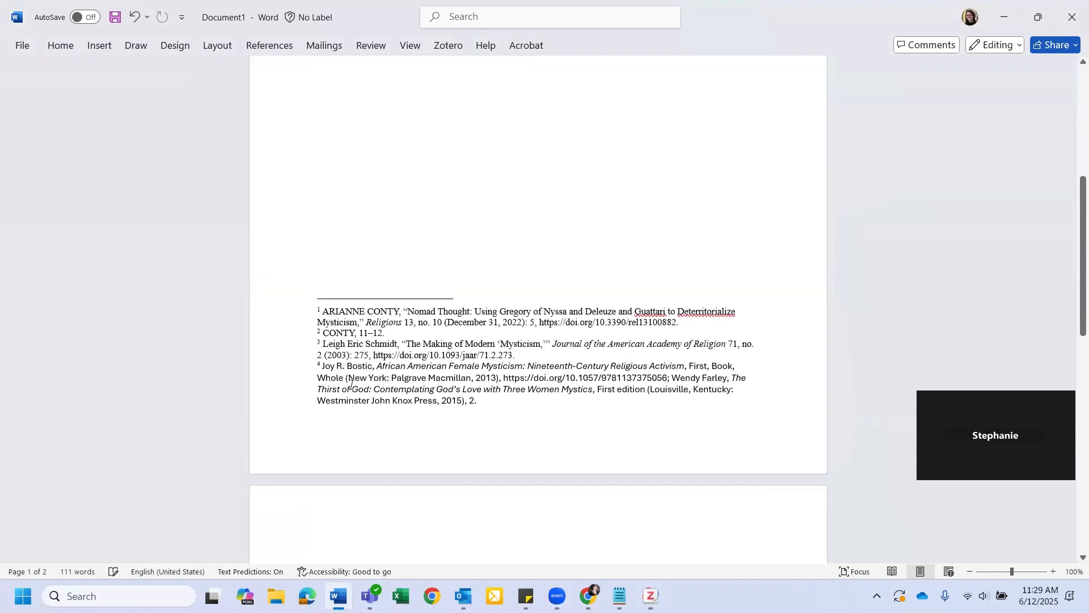
scroll(403, 407, down, 1)
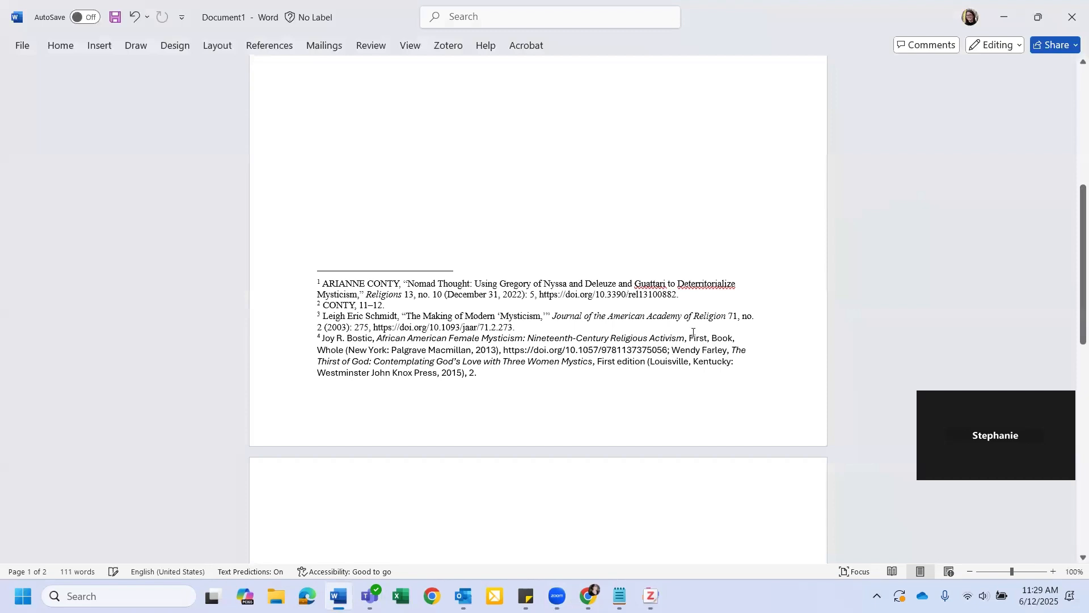
scroll(430, 365, down, 6)
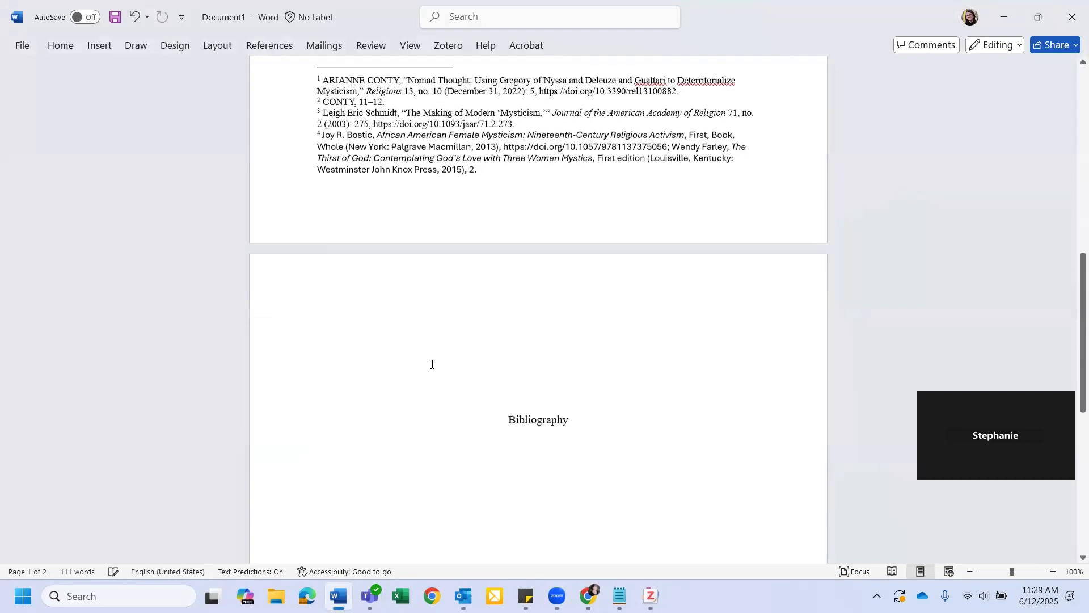
click(319, 130)
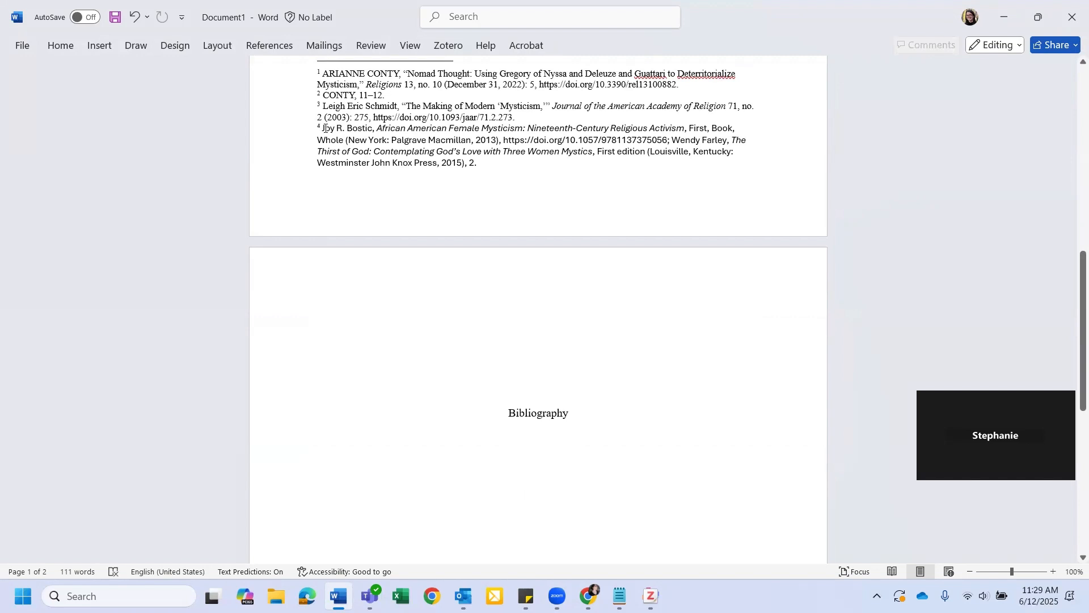
click(564, 392)
scroll(579, 397, up, 2)
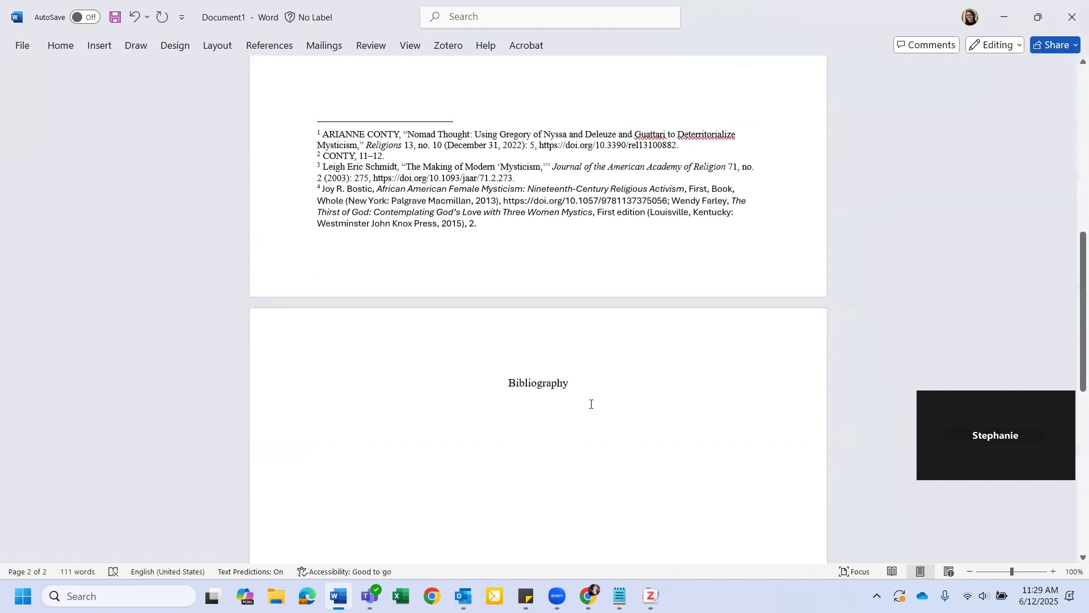
click(539, 371)
click(456, 50)
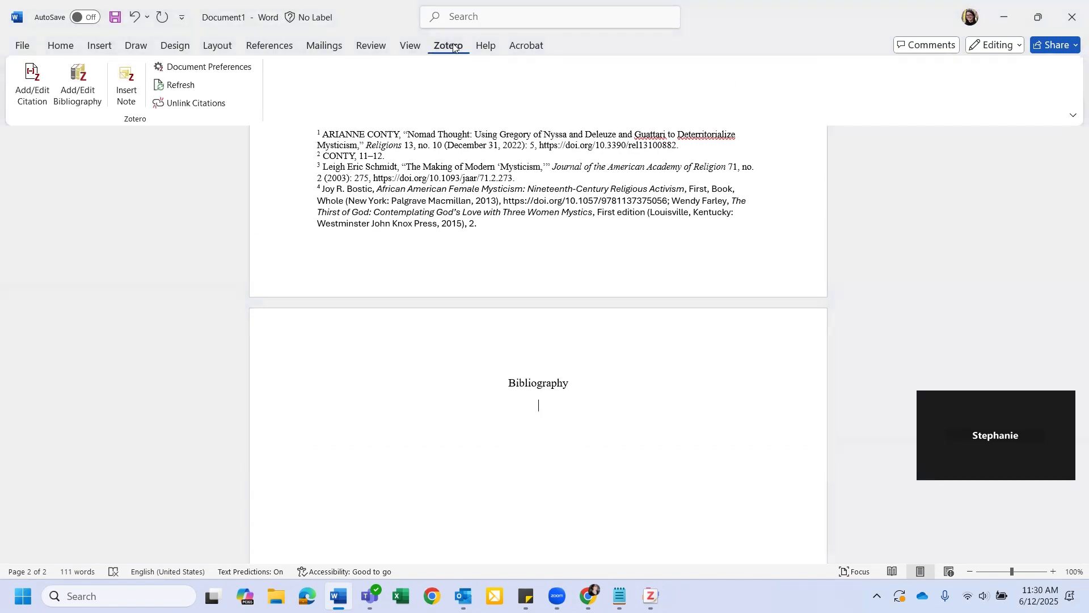
click(88, 102)
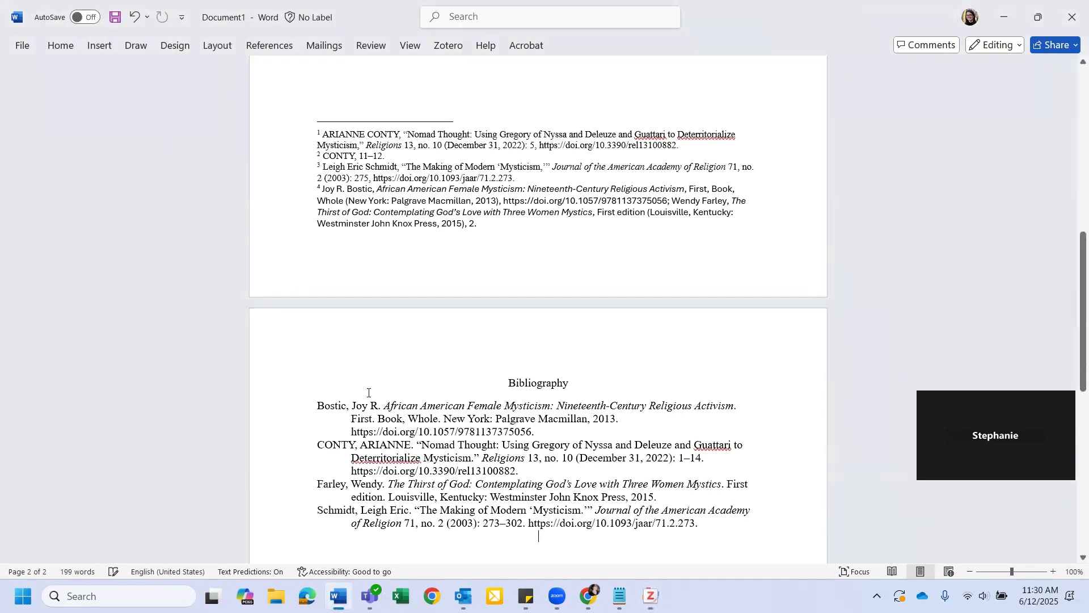
Switch to Zotero and view the prompt for adding items by ISBN, DOI or another identifier without adding any.
scroll(392, 370, down, 2)
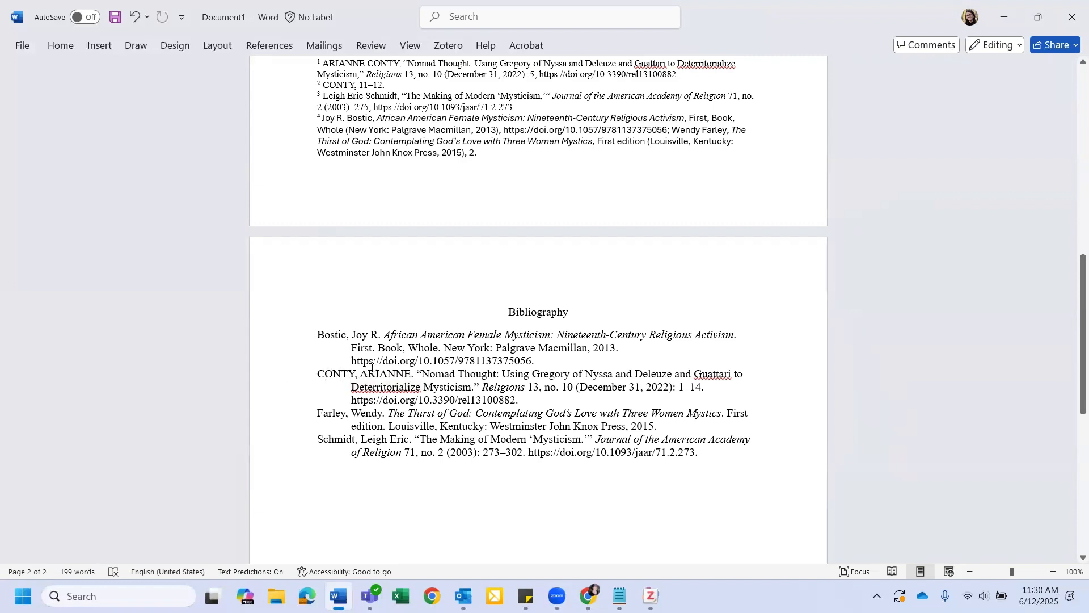
scroll(371, 368, up, 10)
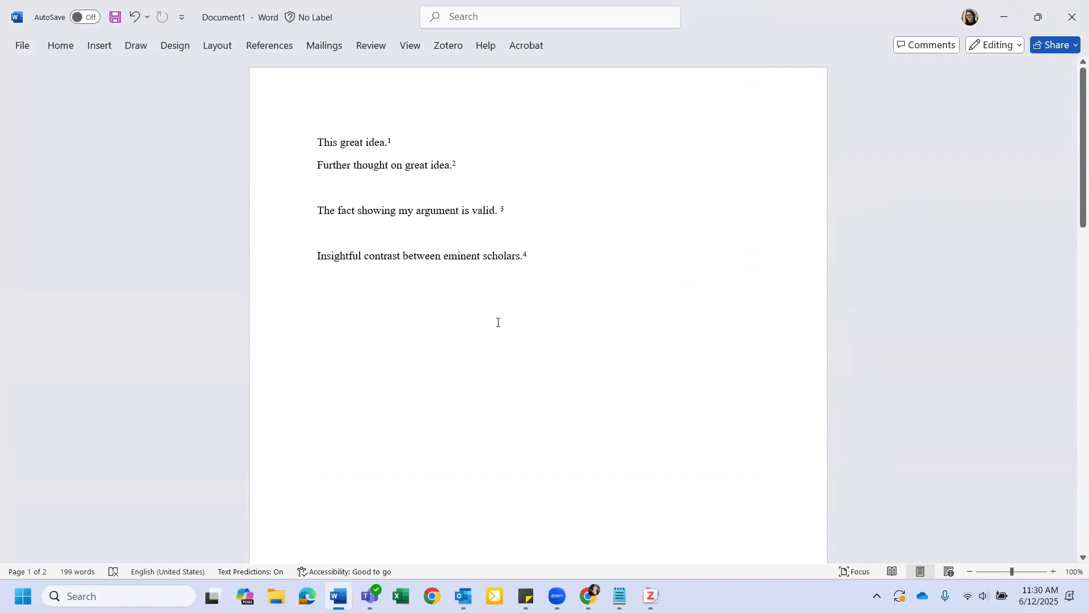
click(651, 597)
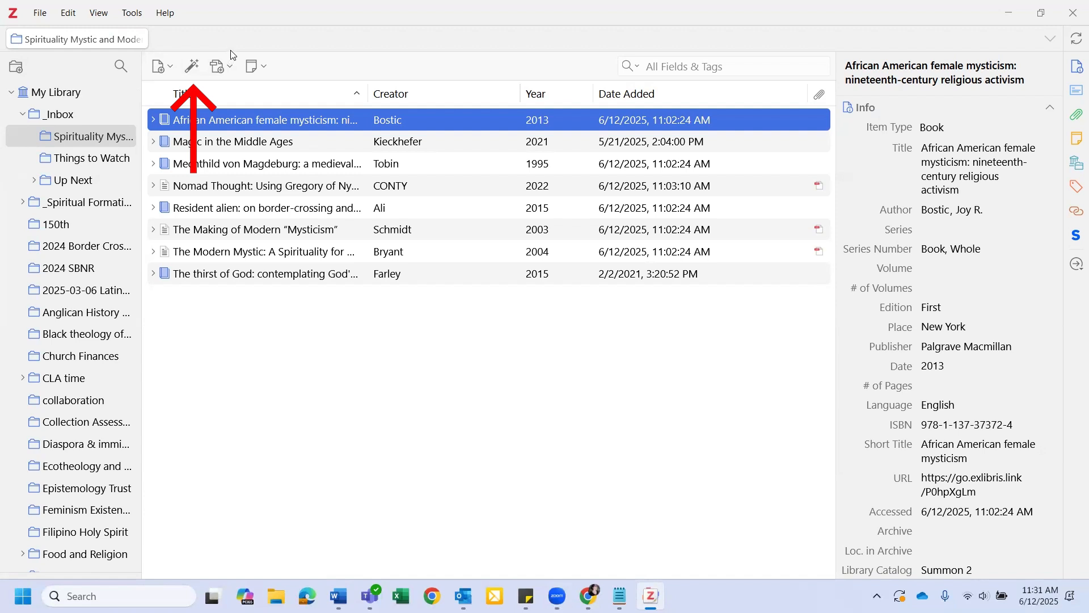
click(189, 70)
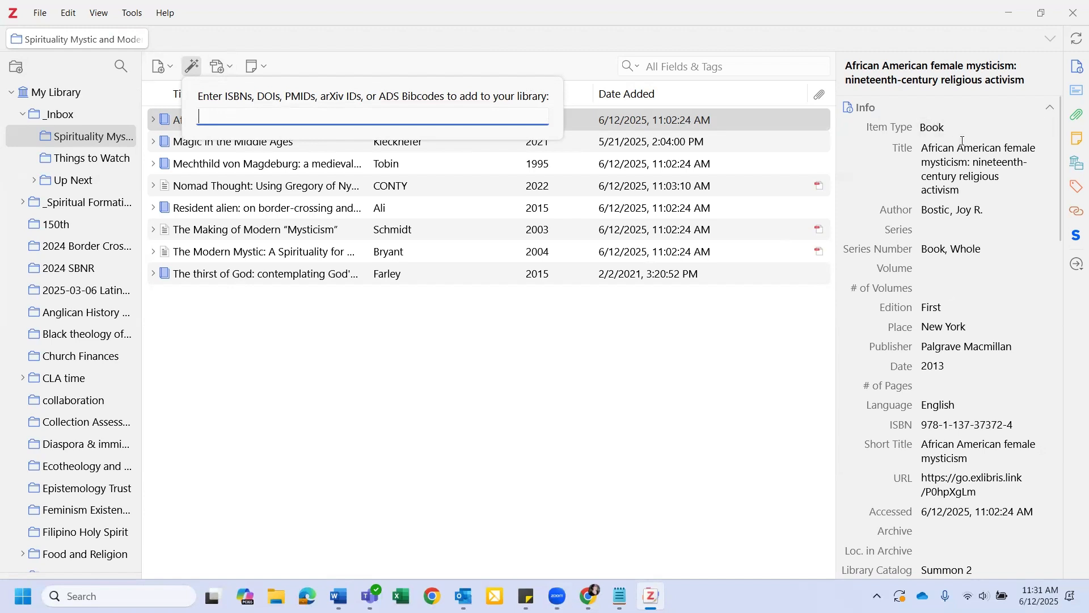
click(451, 6)
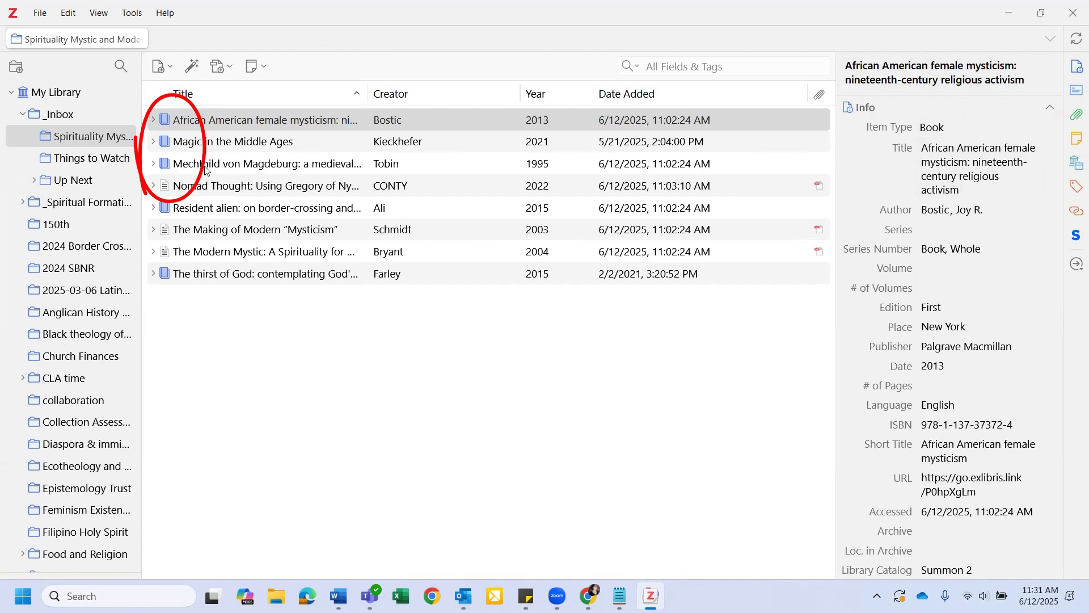
Re-enter the author's last and first names in normal capitalization in the record of the "Nomad Thought" article.
click(403, 190)
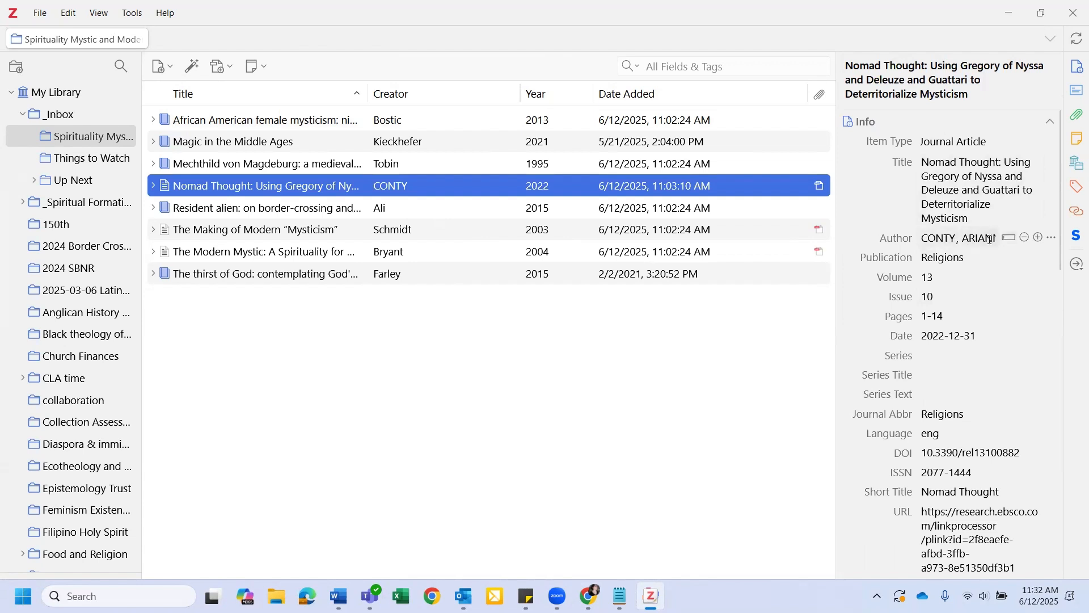
click(934, 237)
double_click(935, 235)
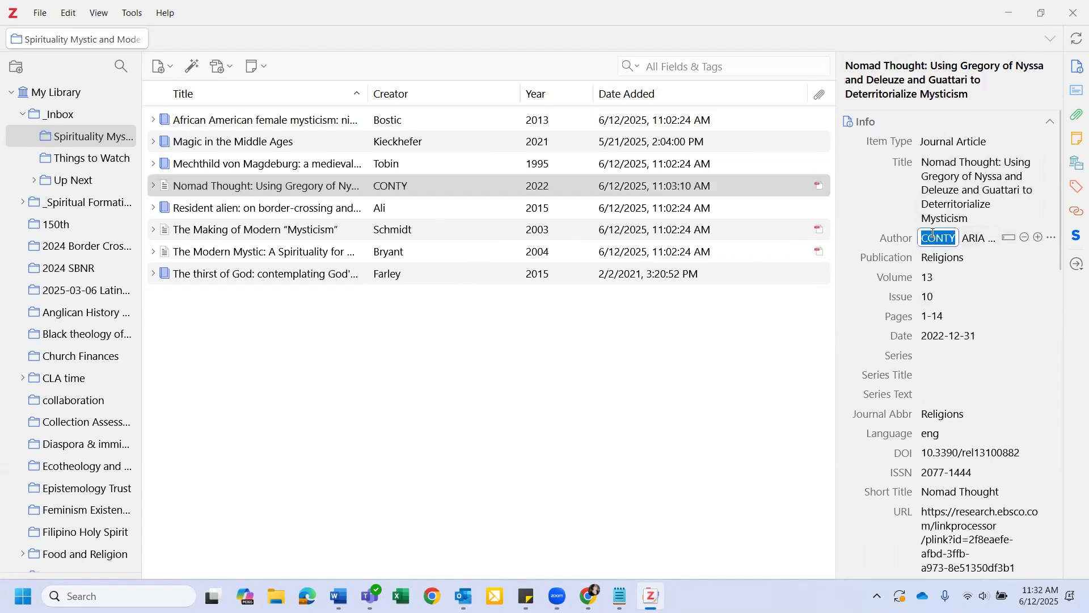
text(Conty)
key(Tab)
text(Arianne)
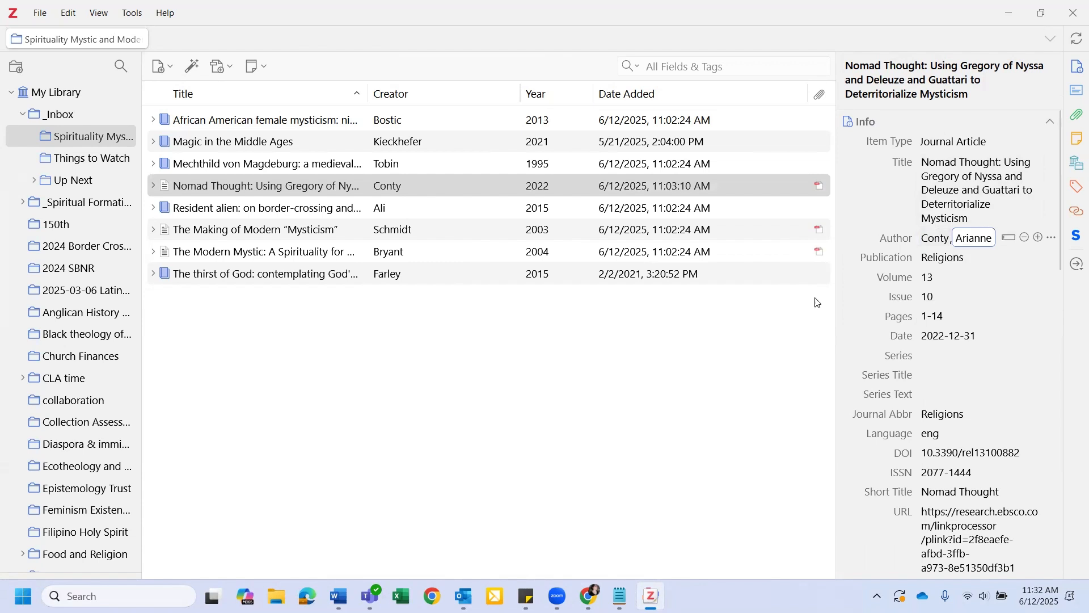
click(766, 353)
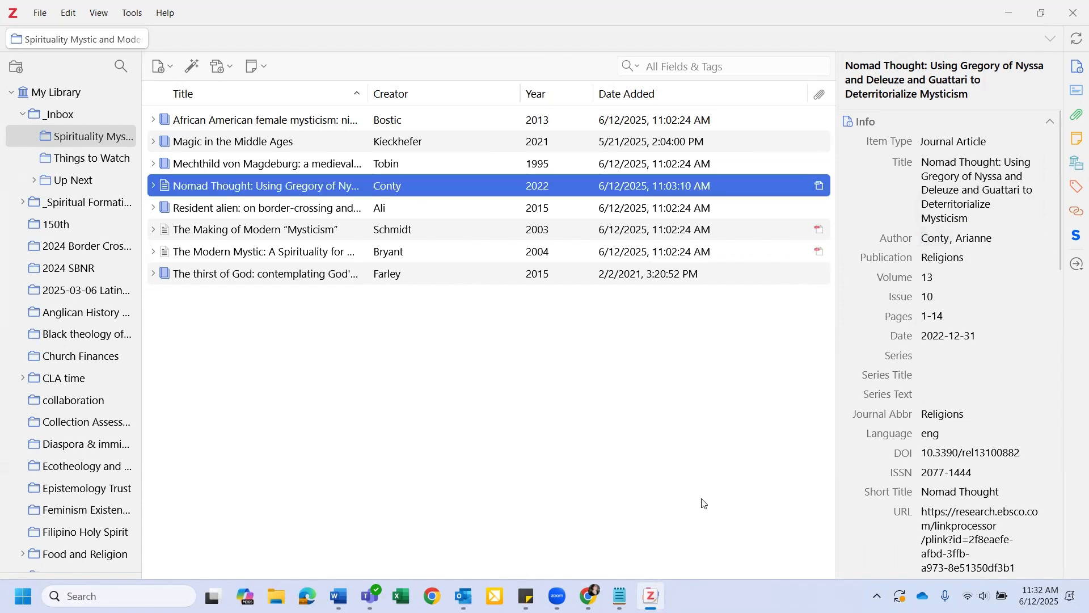
Switch to the Word document and refresh its Zotero citations and bibliography with the corrected item data.
click(340, 596)
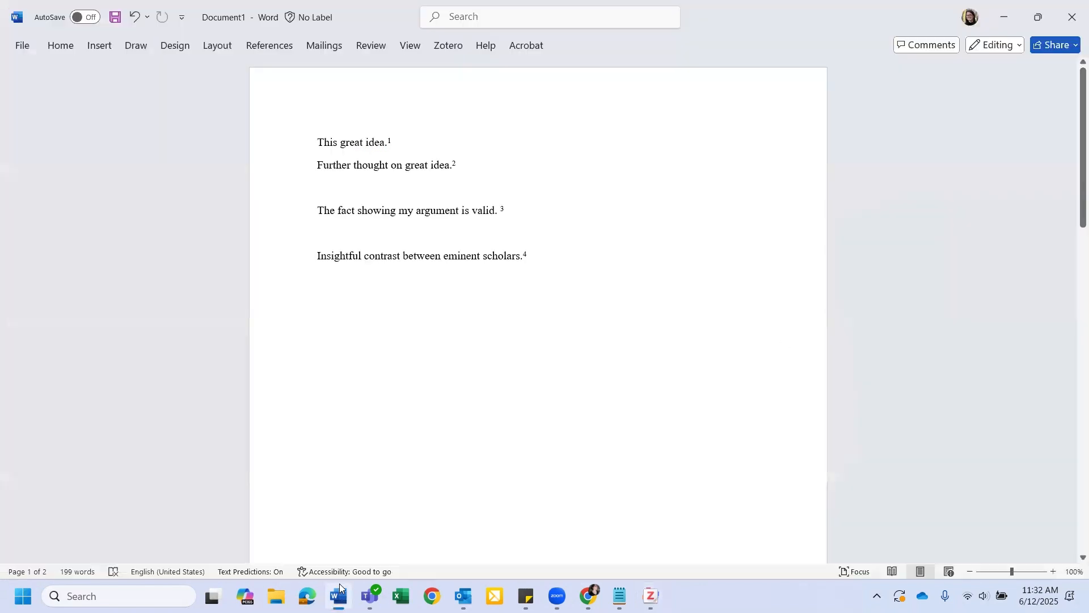
click(440, 49)
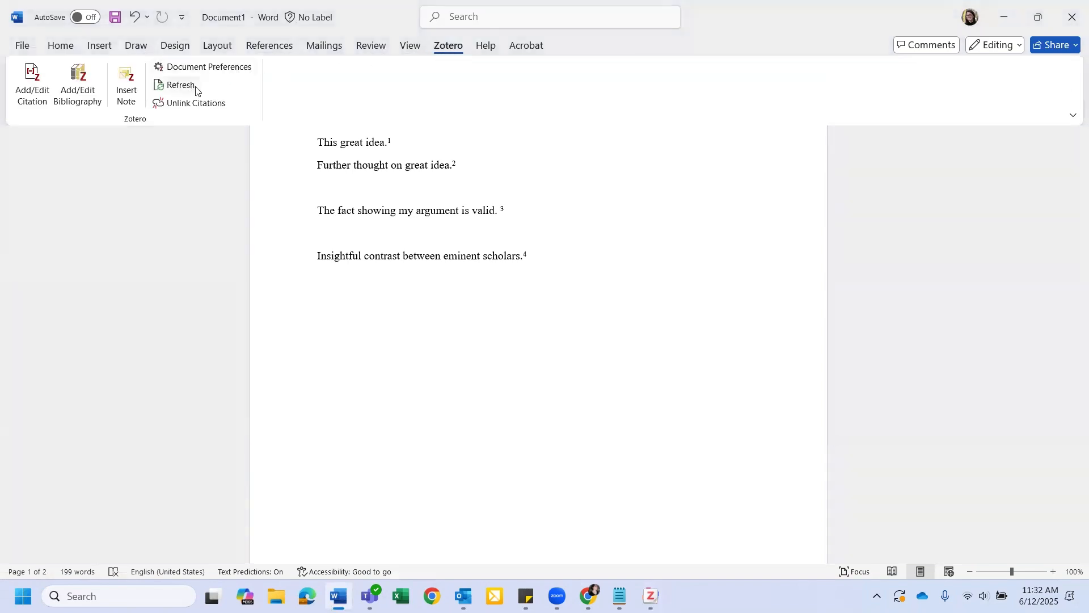
click(173, 85)
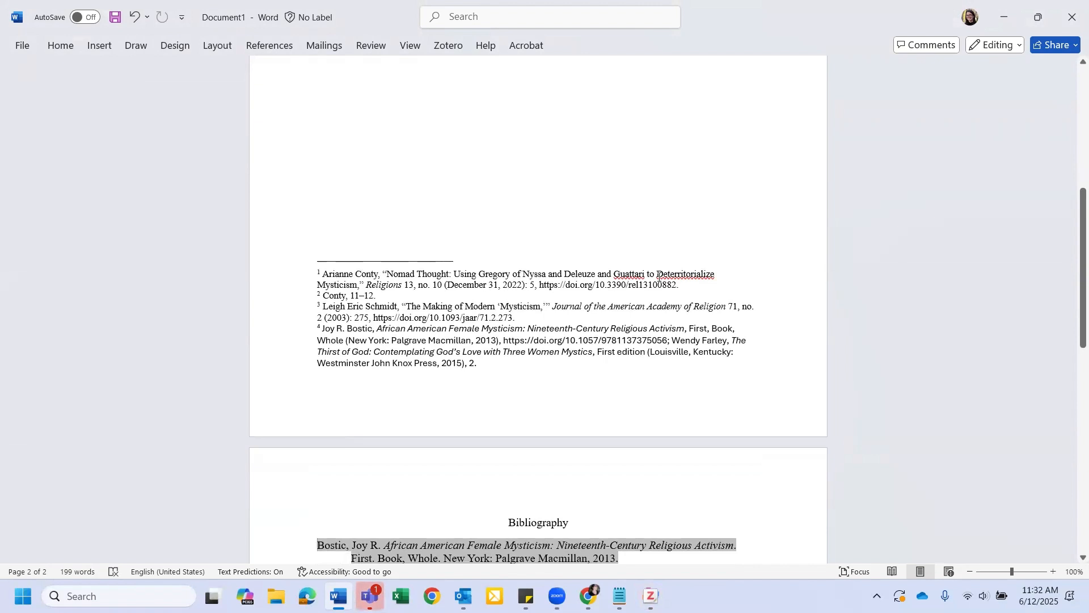
click(772, 263)
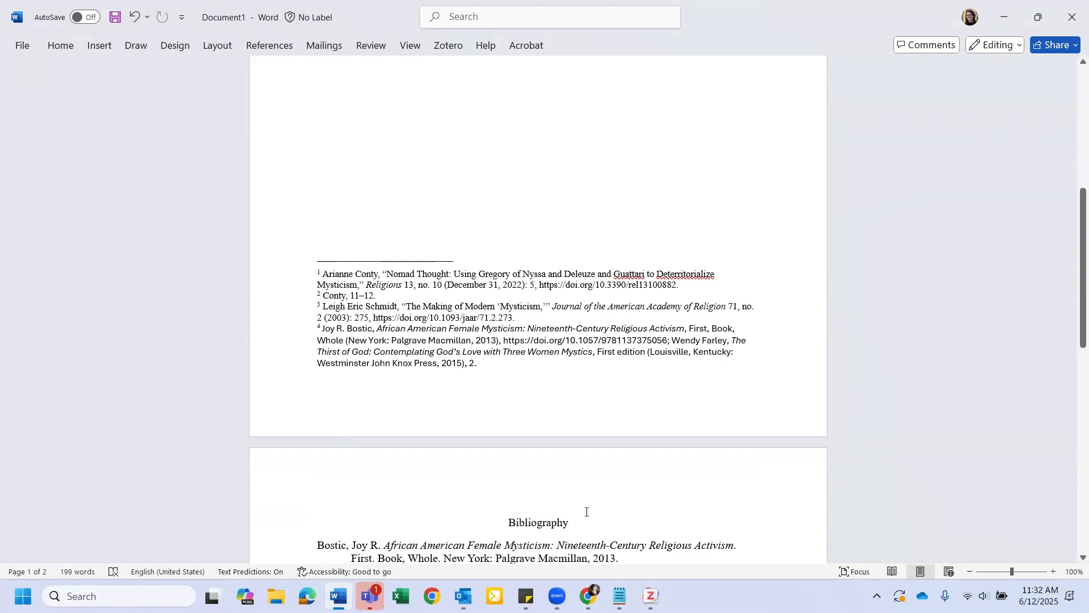
Switch to Zotero and search all of My Library for the surname of the author of "The thirst of God".
click(651, 594)
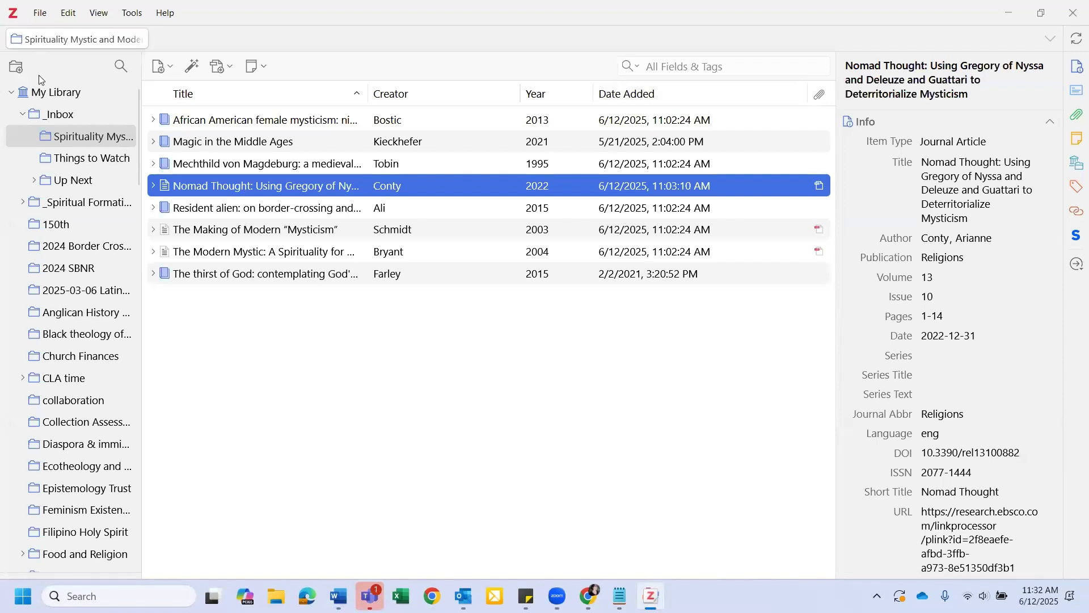
click(44, 93)
click(680, 64)
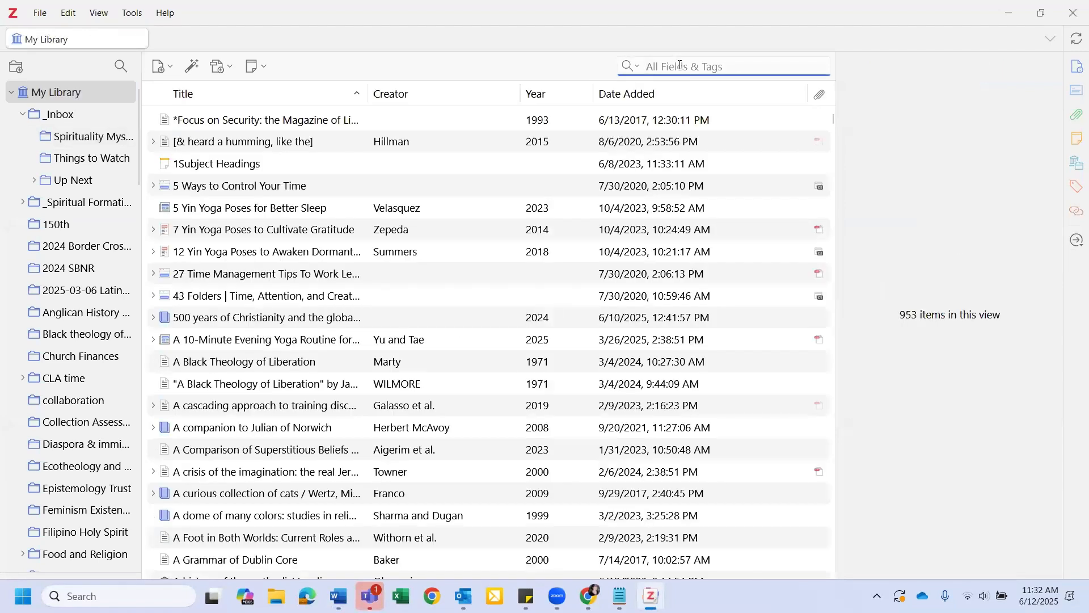
text(farley)
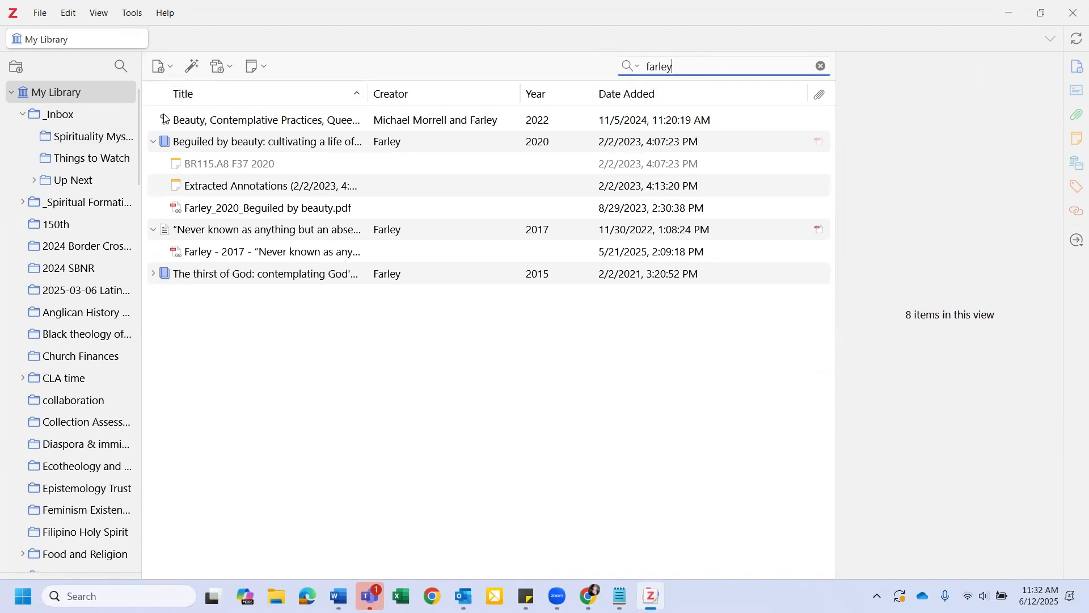
View the records of the "Beauty, Contemplative Practices" interview and the "Beguiled by beauty" book, and check the options for adding or attaching files.
click(237, 119)
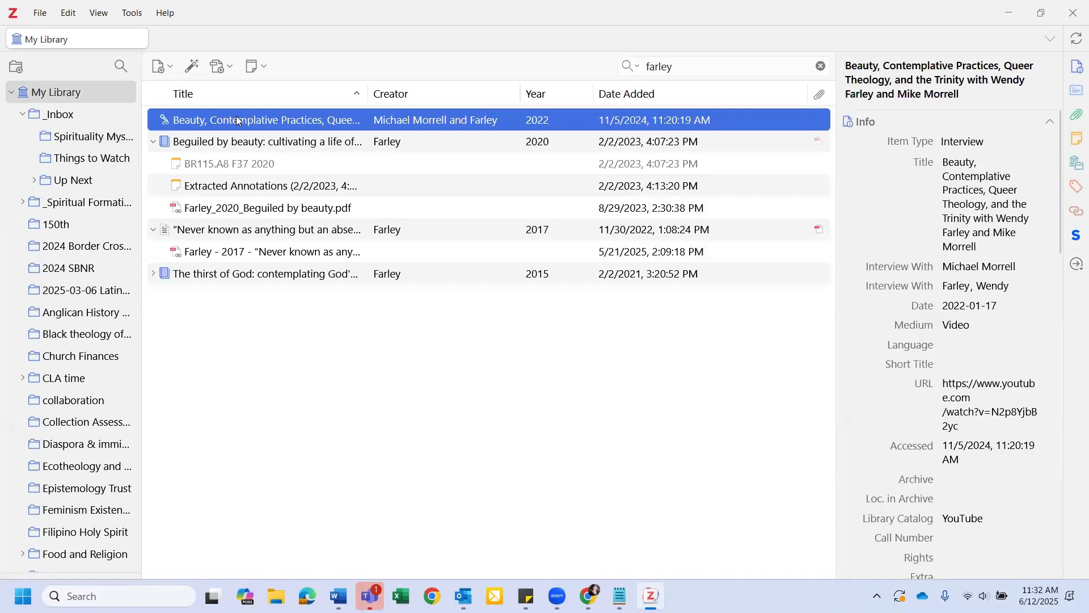
click(221, 145)
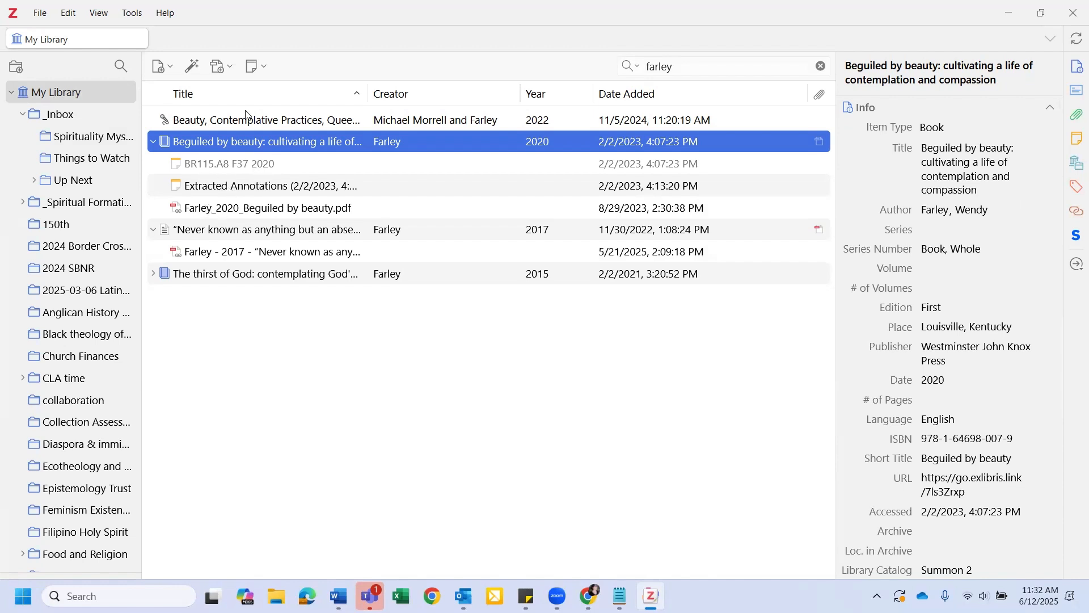
click(230, 69)
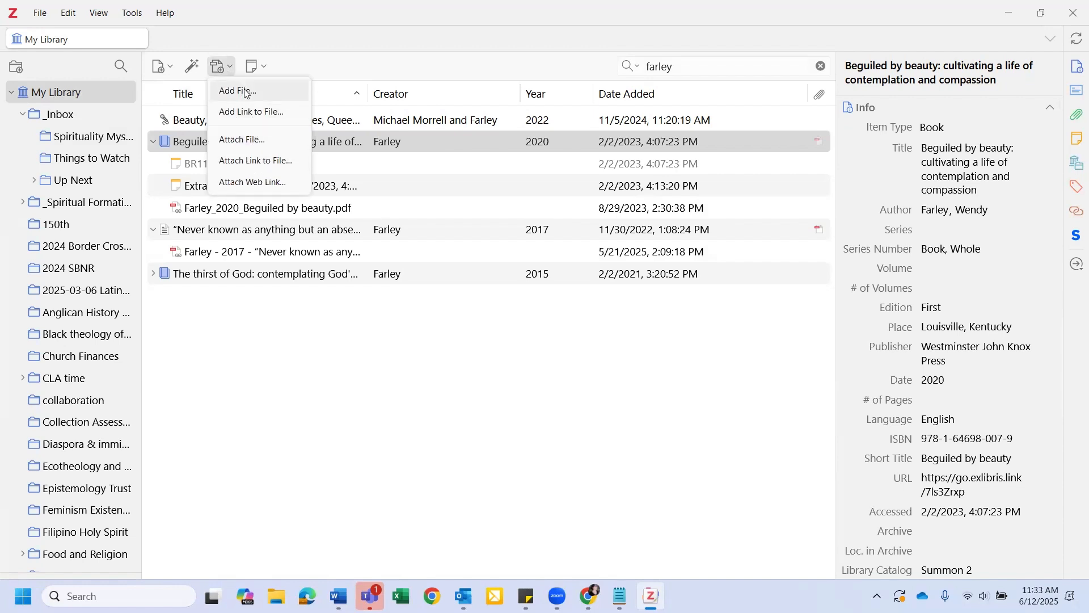
click(244, 335)
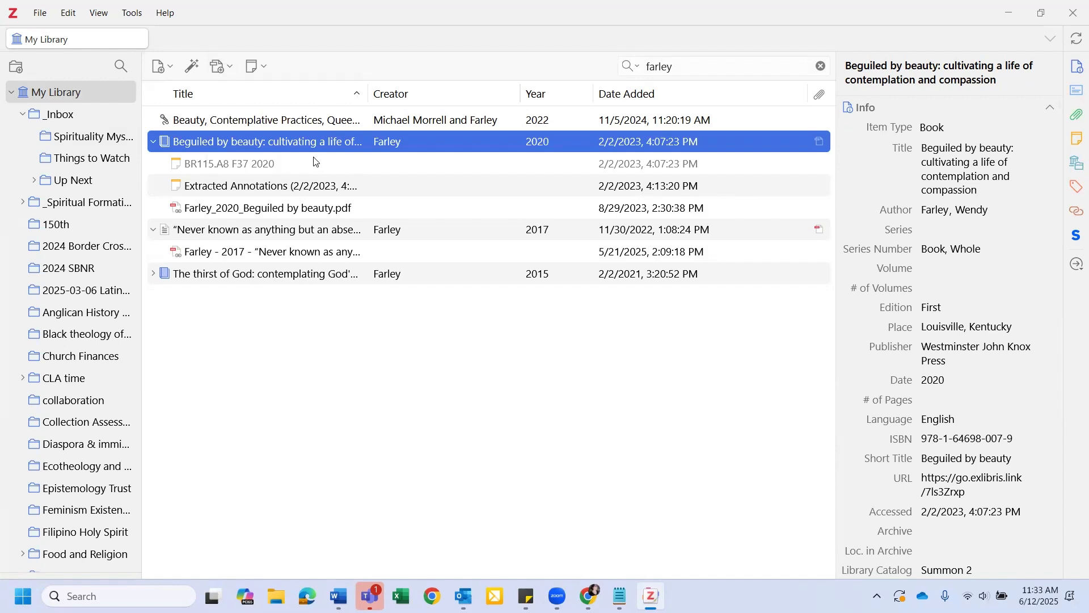
Examine the abstract, attachment, notes, collections and tags in the "Beguiled by beauty" record.
scroll(898, 206, down, 8)
scroll(898, 205, down, 3)
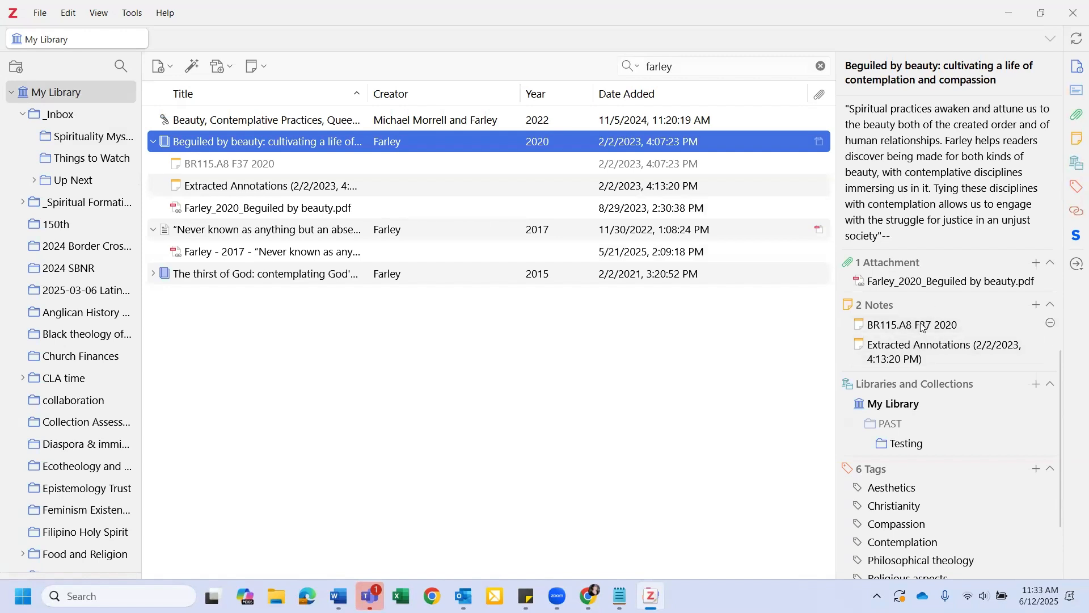
scroll(921, 322, down, 3)
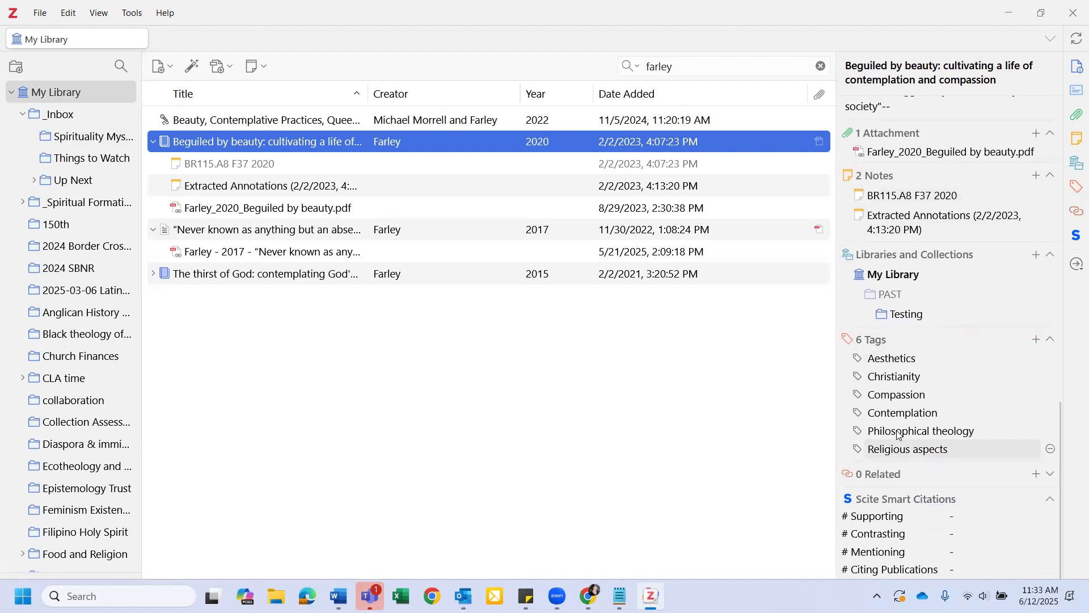
Add the "weaving colorful threads" PDF from the Downloads folder to the Spirituality Mystic collection under _Inbox.
click(70, 143)
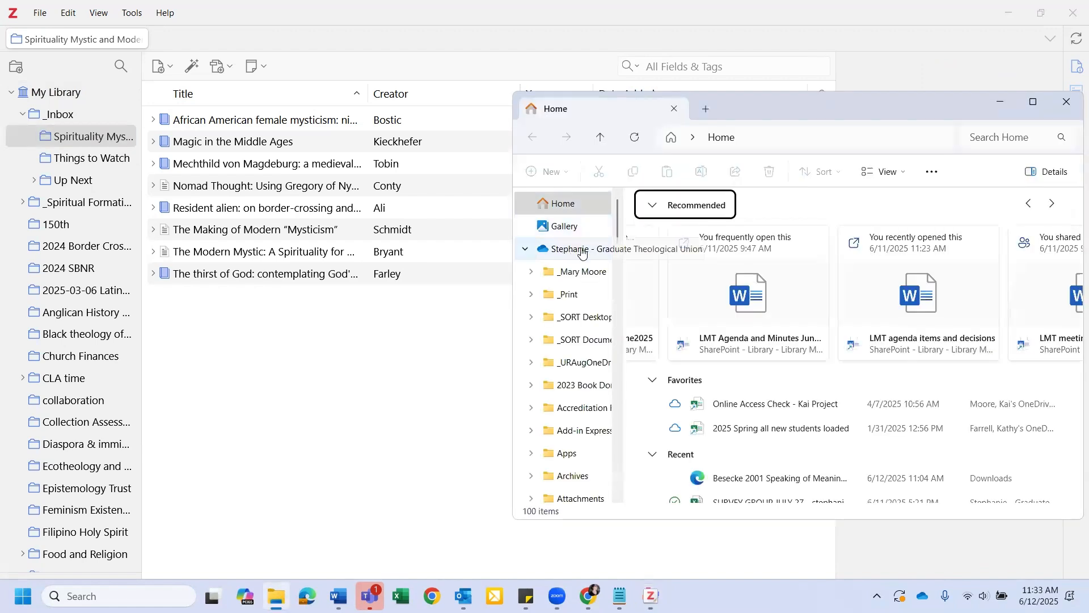
scroll(566, 275, down, 5)
scroll(566, 277, down, 6)
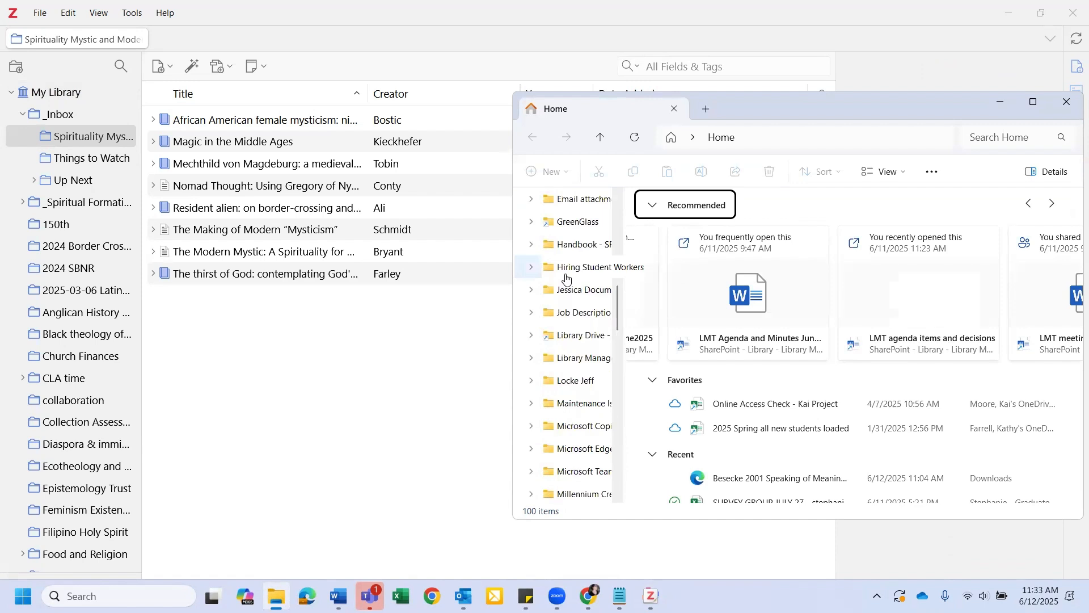
scroll(567, 278, up, 15)
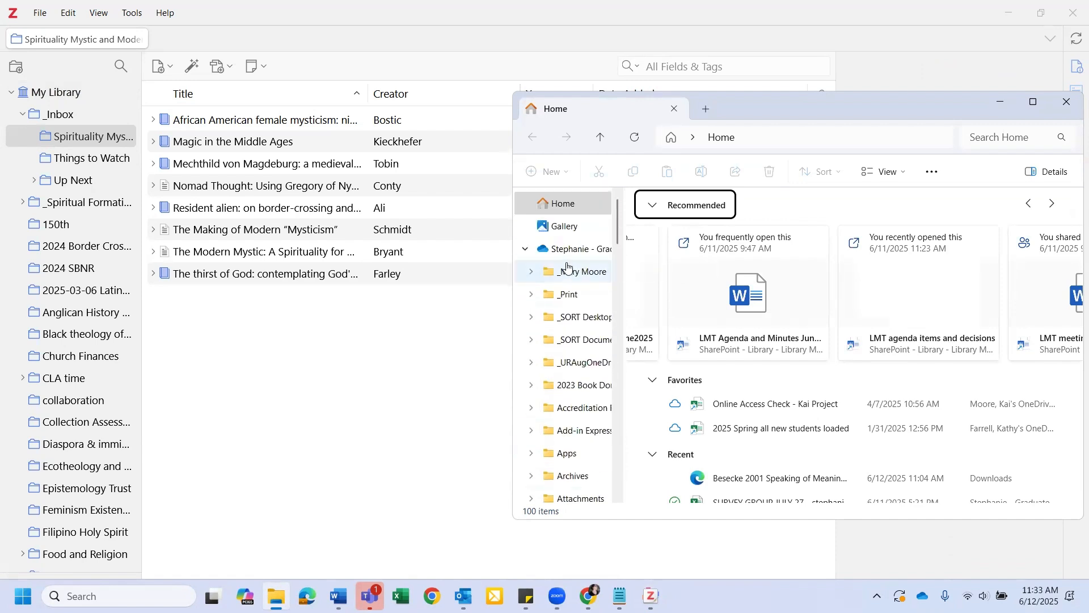
click(525, 249)
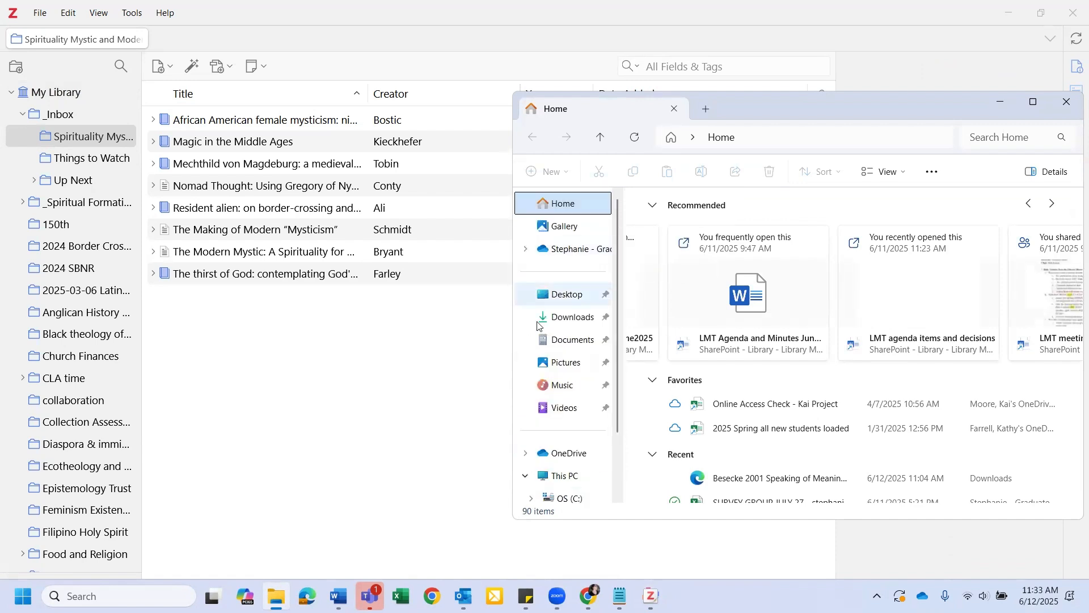
click(568, 316)
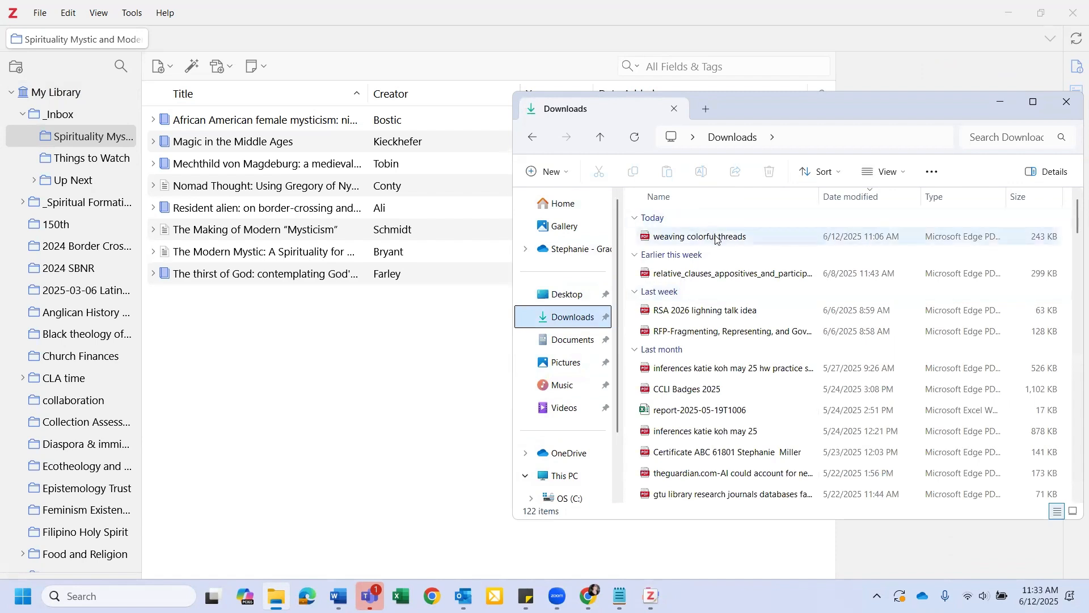
drag(717, 238, 304, 363)
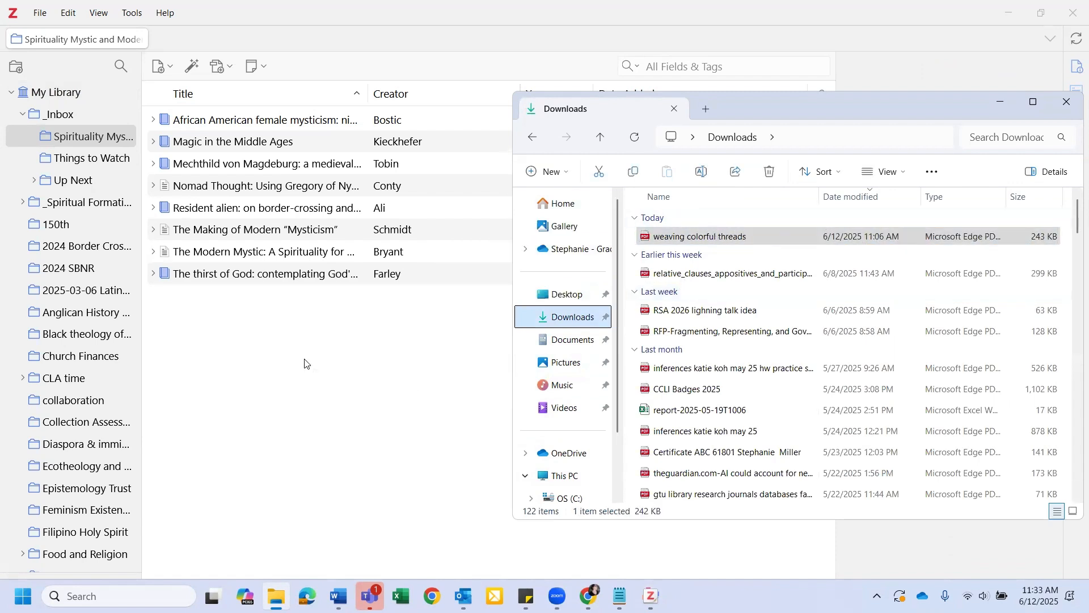
click(263, 391)
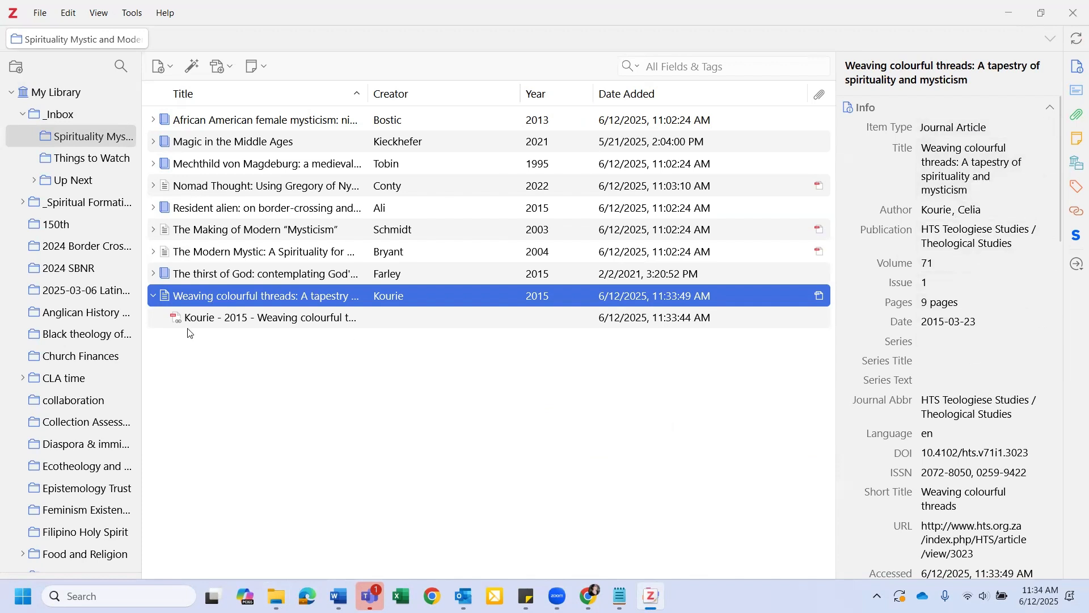
Open the PDF attached to "Weaving colourful threads" and highlight the first sentence of its Introduction in yellow.
double_click(302, 319)
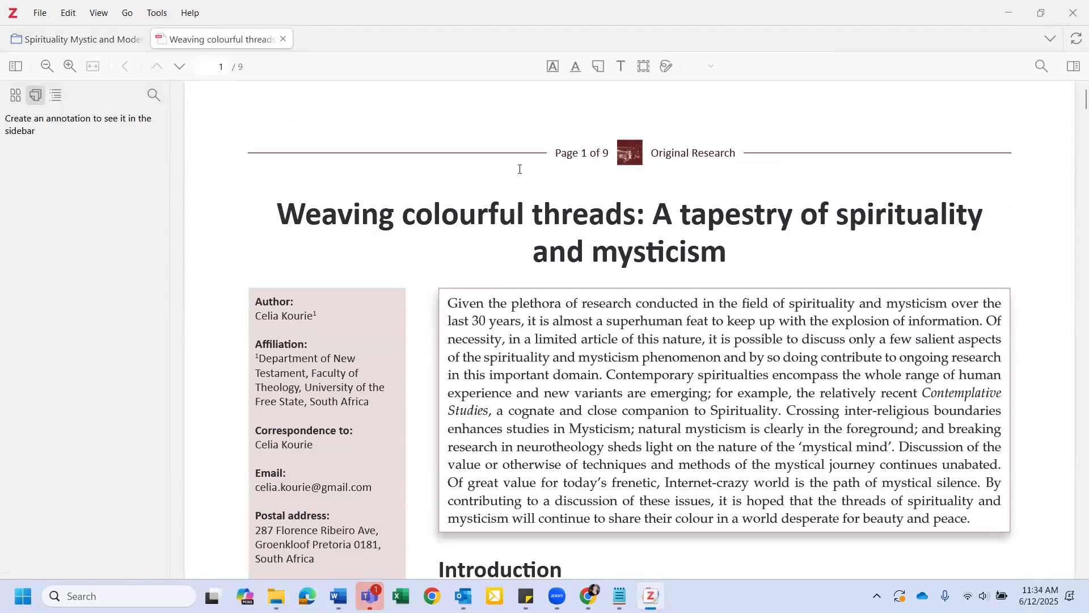
scroll(686, 277, down, 3)
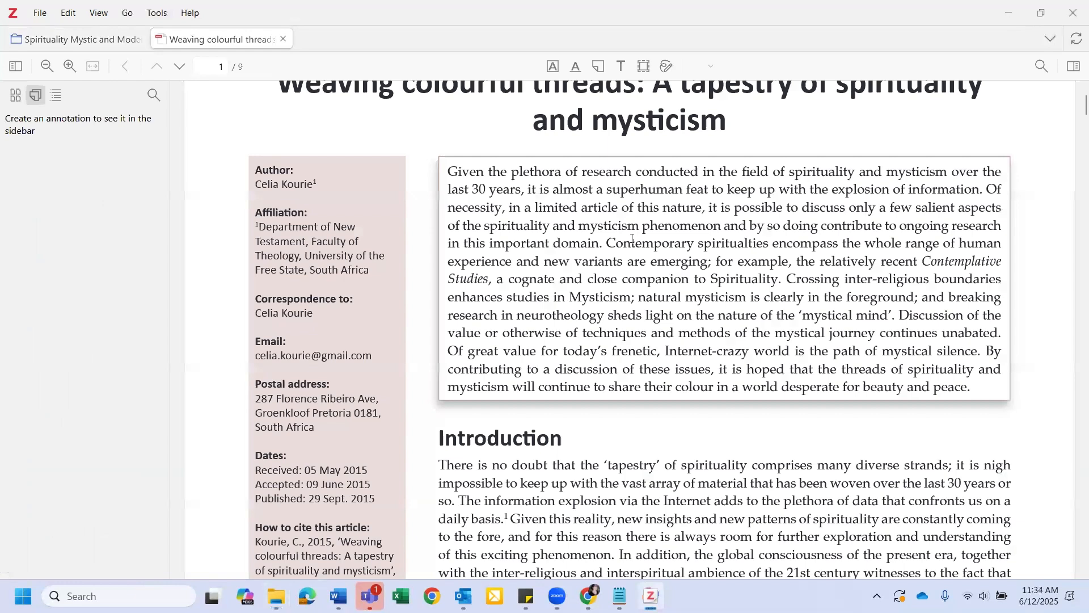
scroll(633, 238, down, 5)
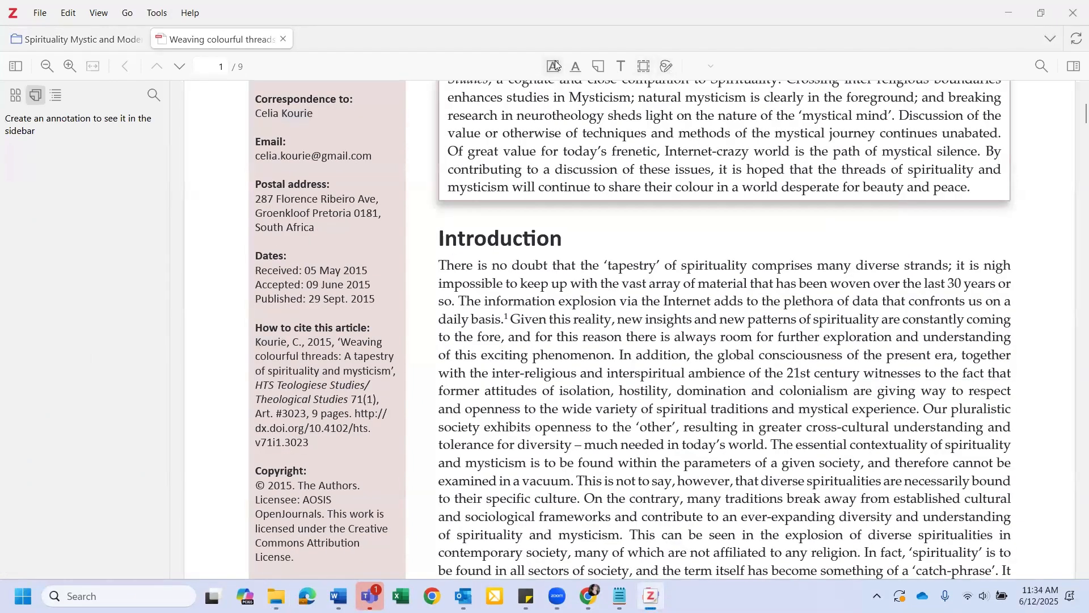
drag(441, 265, 457, 304)
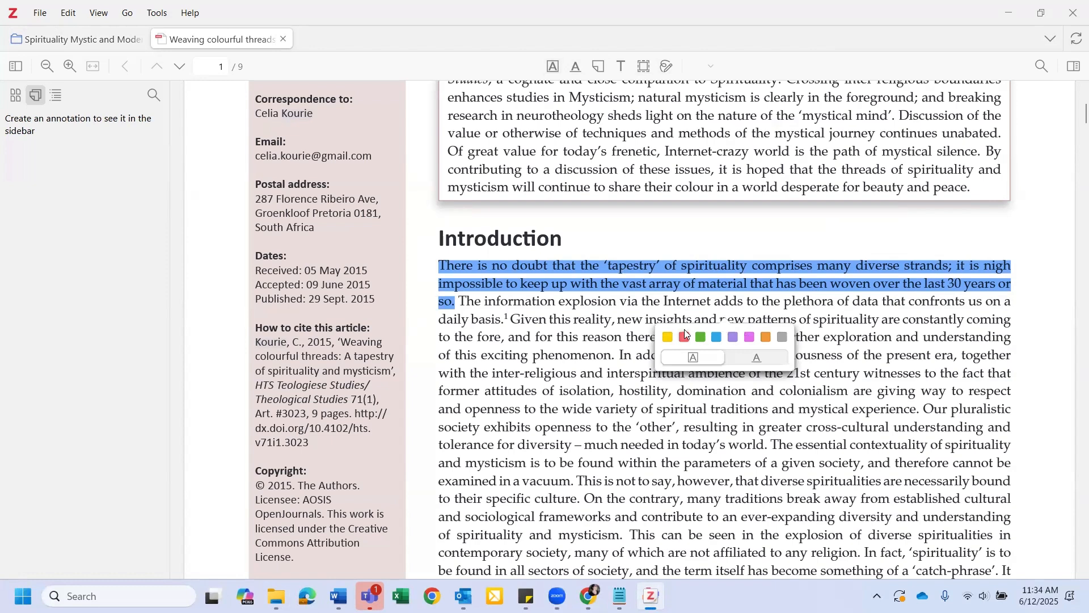
click(668, 337)
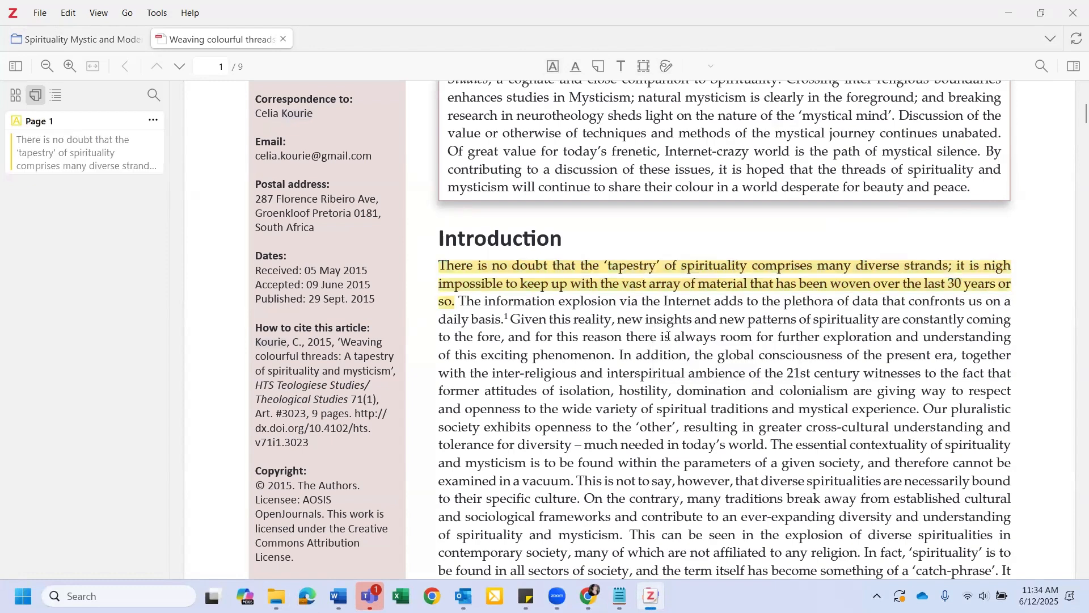
Underline the phrase "Given this reality" in the Introduction in purple.
drag(512, 320, 612, 321)
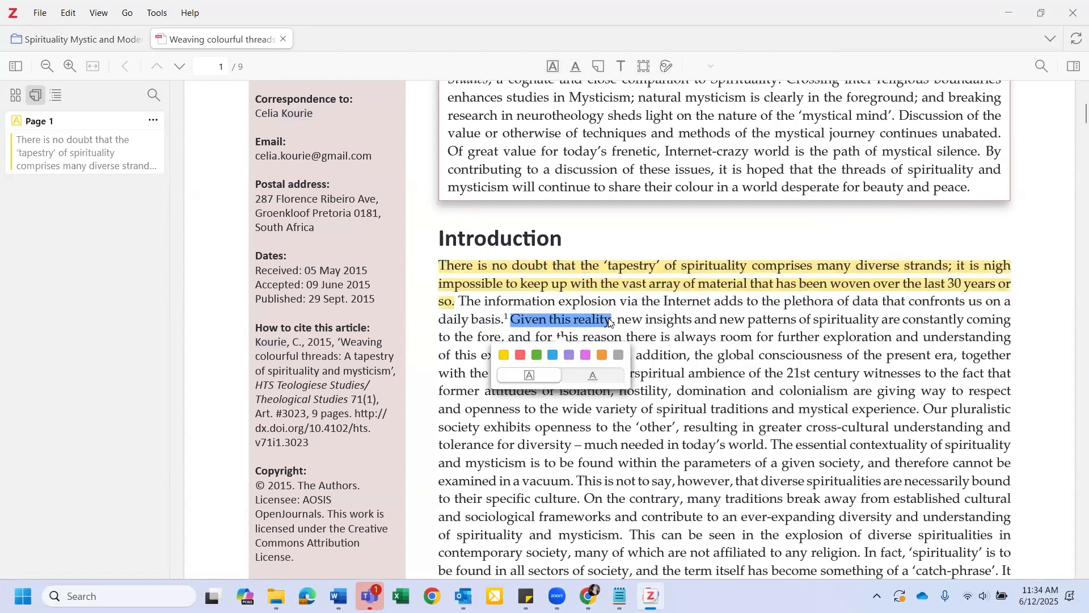
click(596, 377)
click(570, 356)
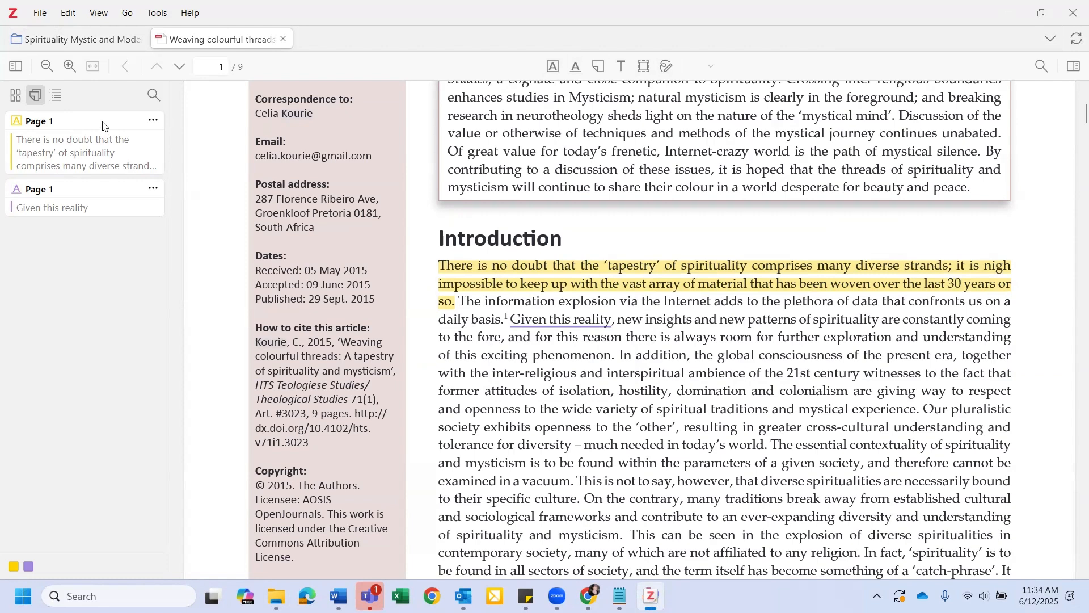
Add the comment "this is useful for the introduction" to the yellow highlight on page 1.
click(137, 151)
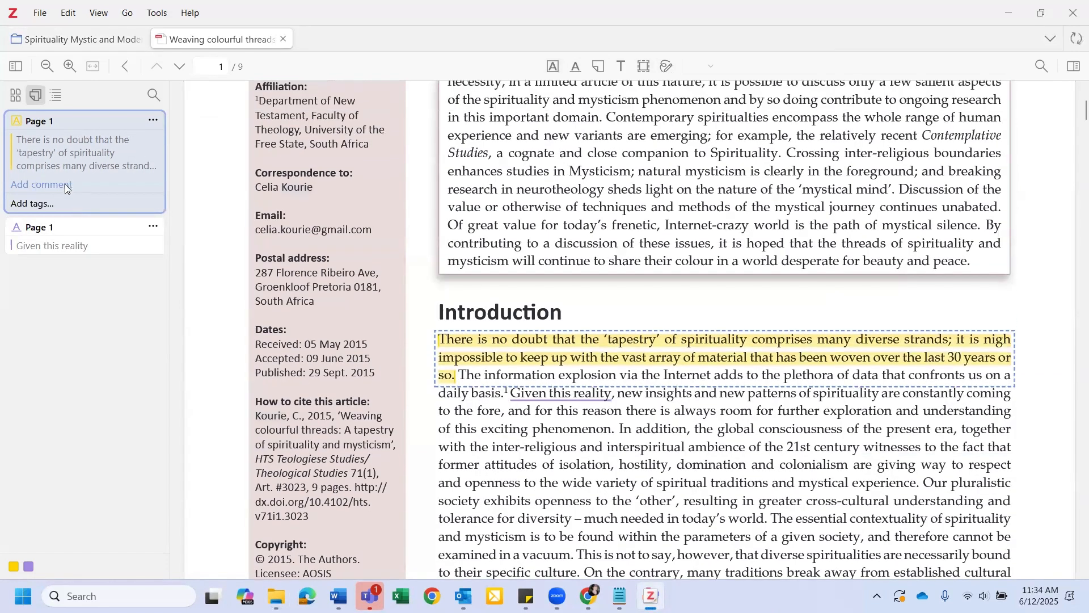
click(65, 184)
text(this is useful f)
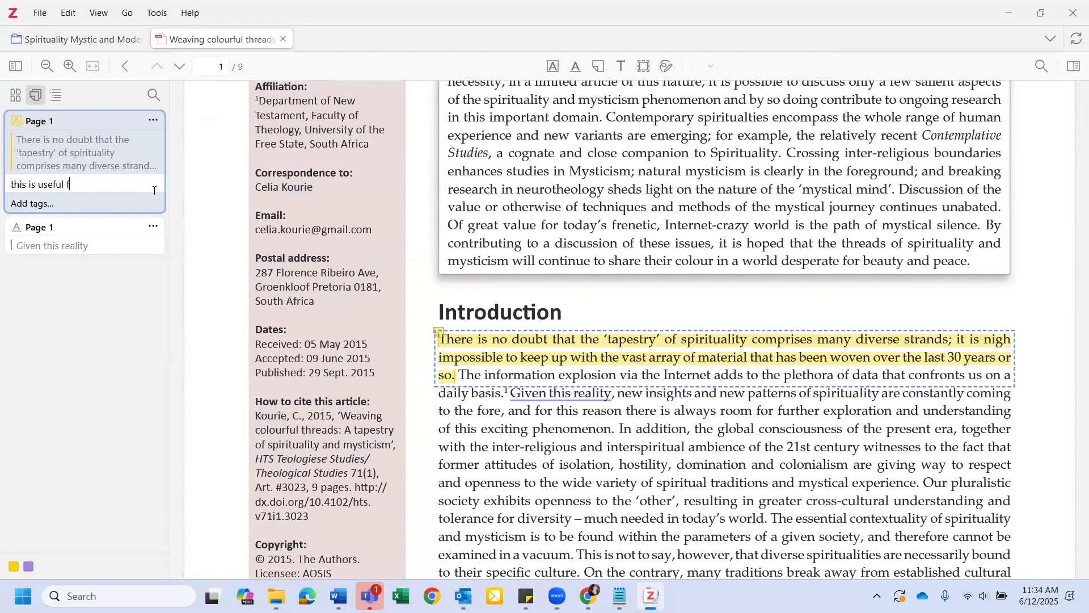
text(duction)
Draw a blue freehand bracket beside the postal address block on page 1 and delete that annotation.
click(668, 67)
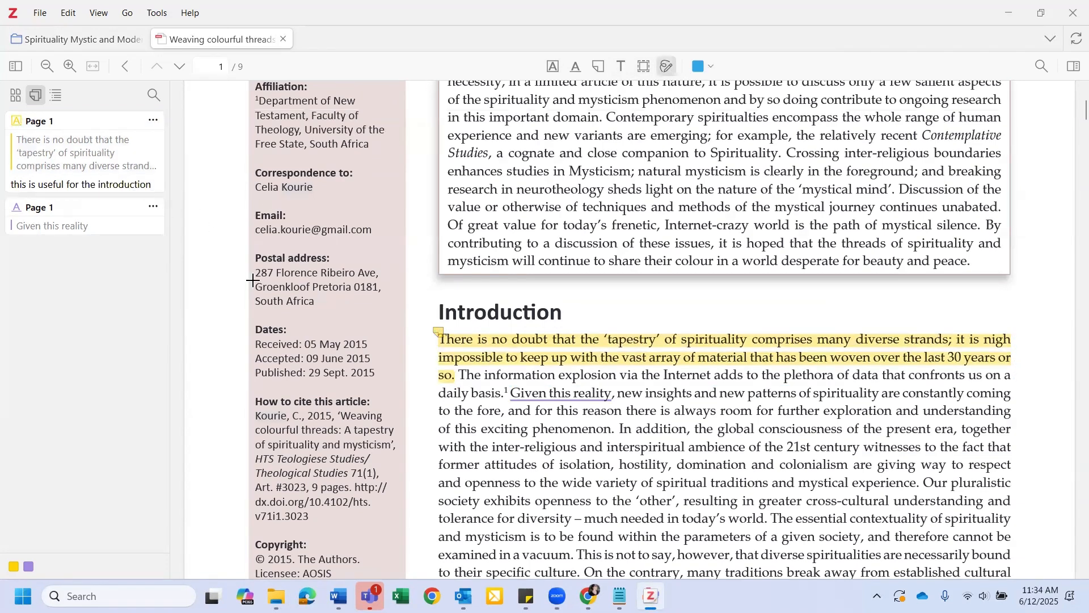
mouse_move(253, 248)
mouse_down()
mouse_move(222, 259)
mouse_move(220, 294)
mouse_move(253, 306)
mouse_up()
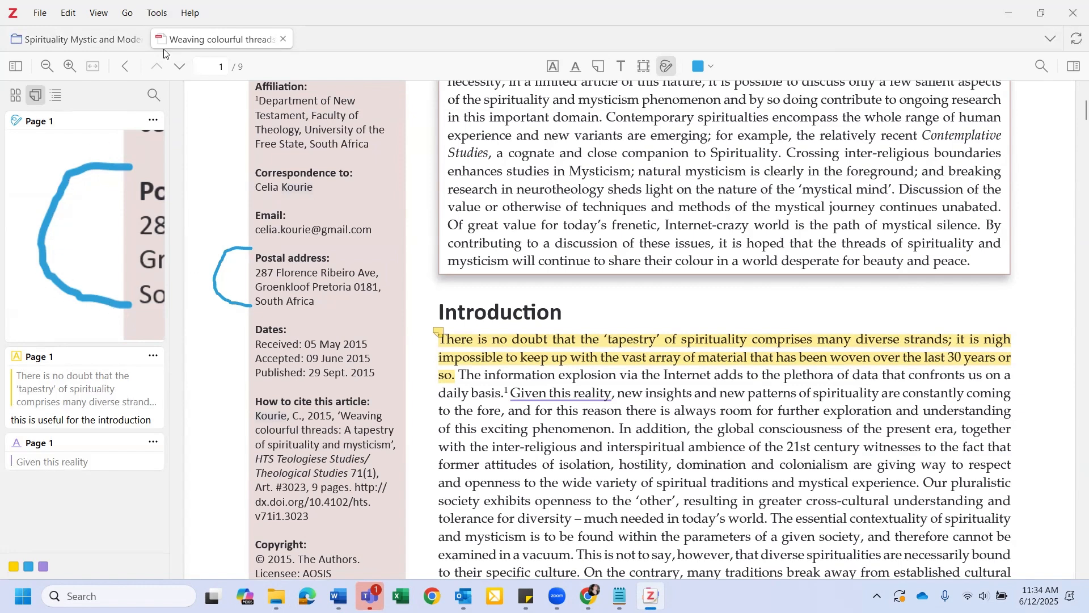
click(153, 120)
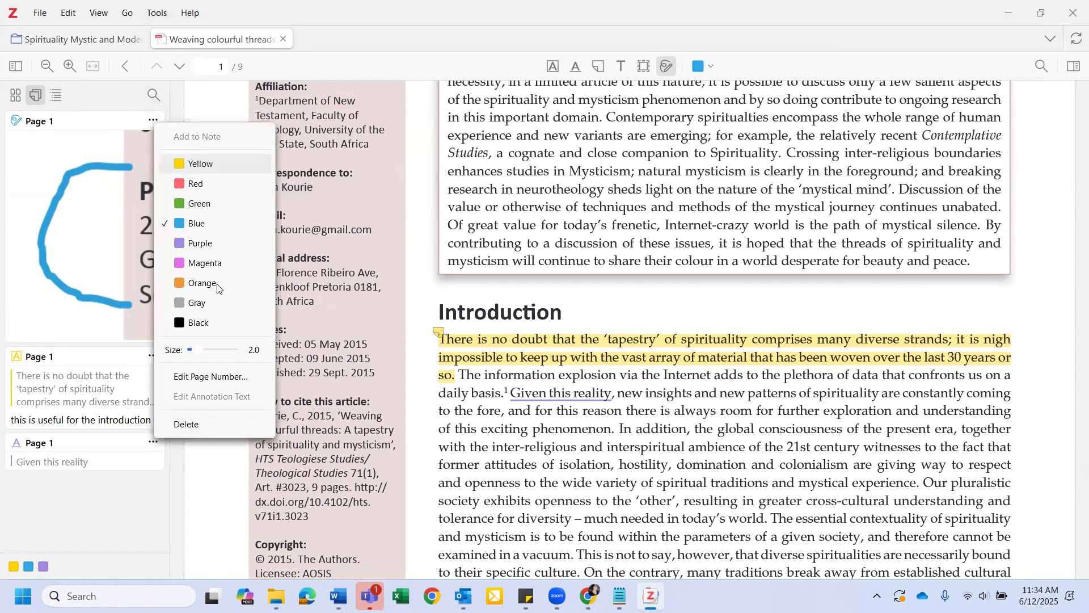
click(223, 421)
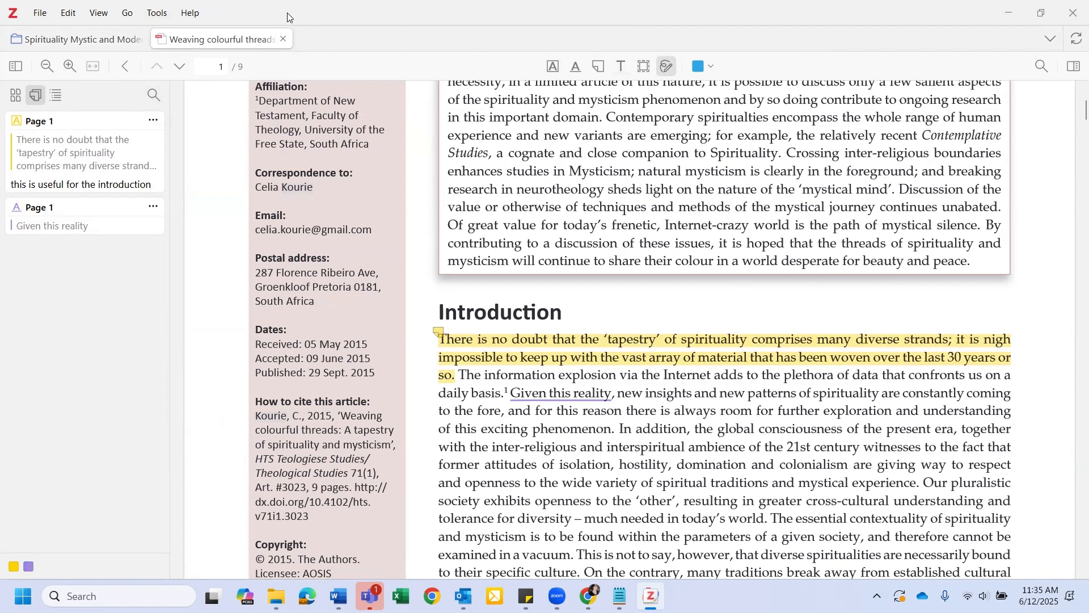
Return to the collection, create a note from the annotations of the "Weaving colourful threads" PDF, and collapse the article's entry.
click(85, 41)
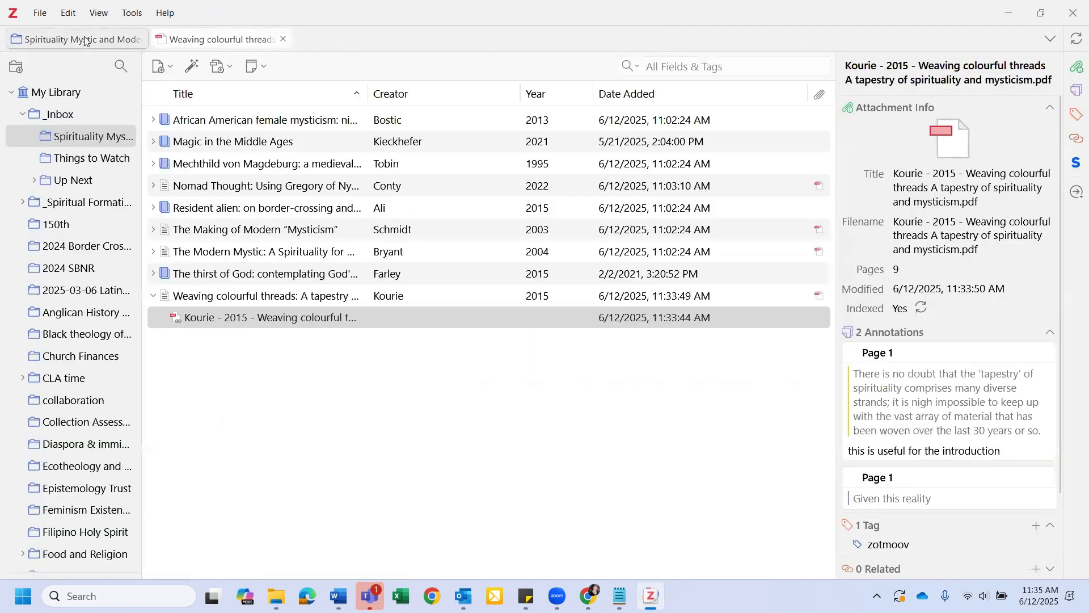
right_click(244, 324)
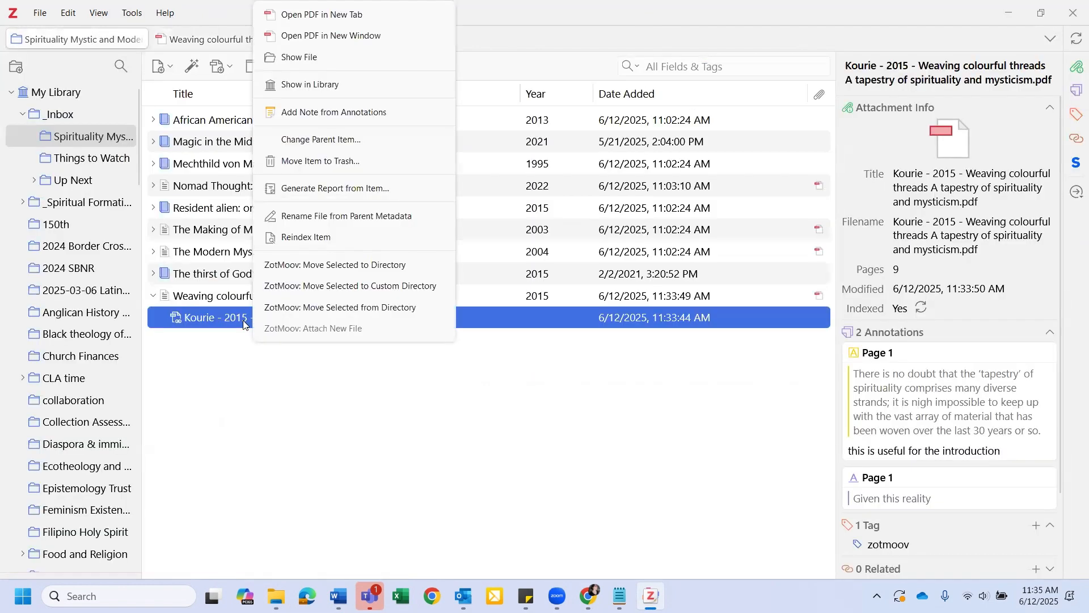
click(306, 112)
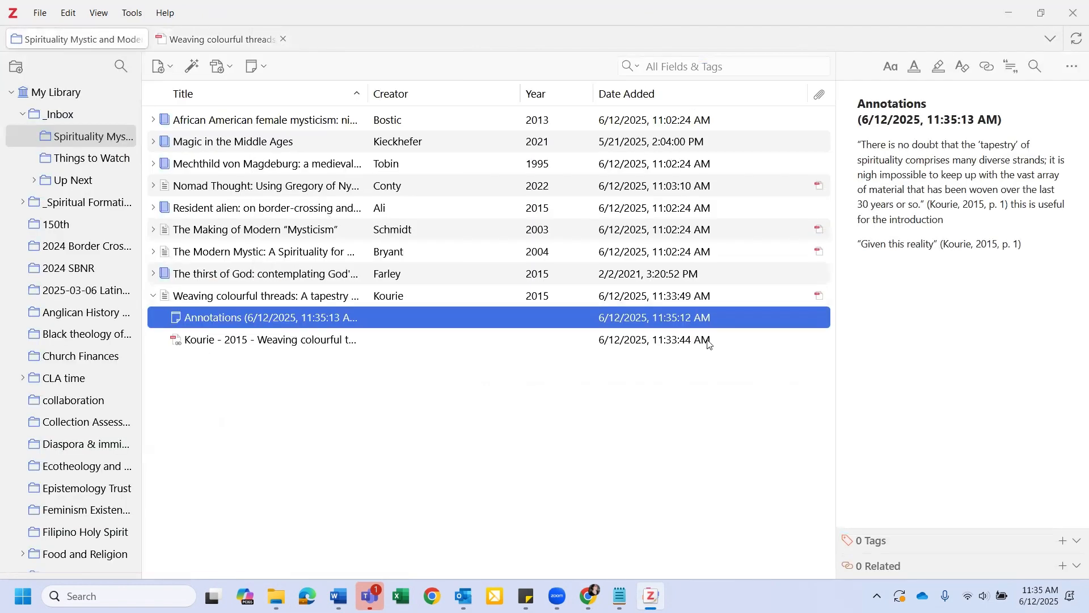
drag(937, 245, 862, 248)
click(895, 293)
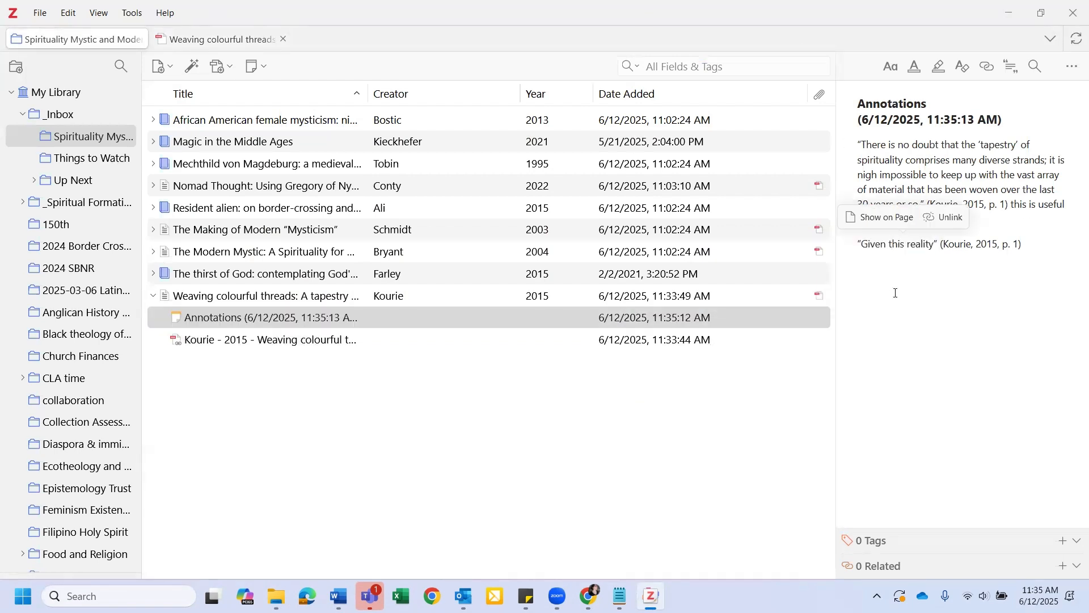
click(152, 296)
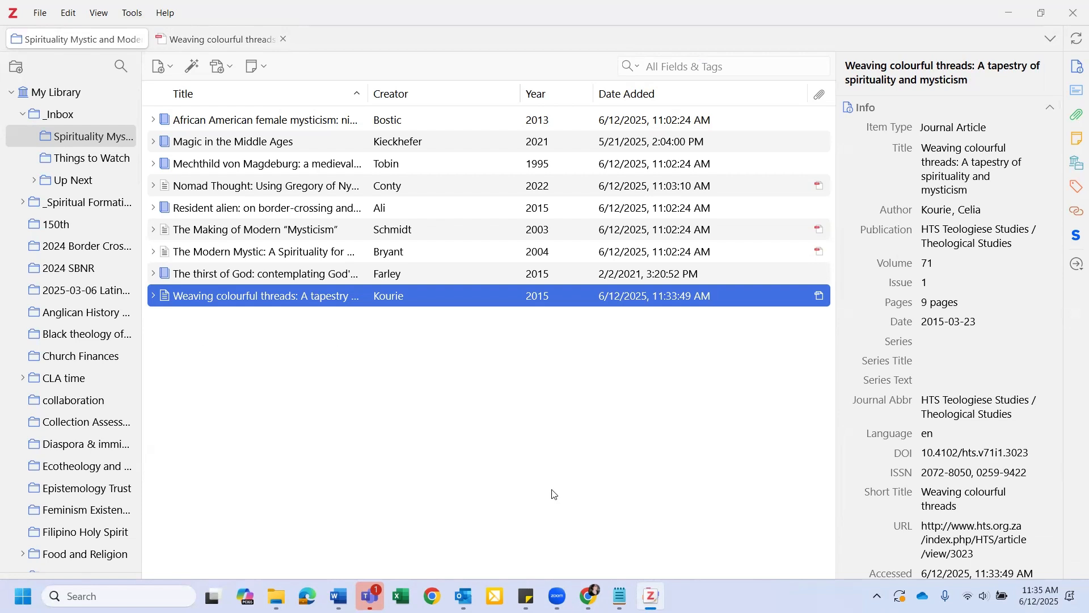
Switch to Chrome and view the Zotero download page.
click(590, 596)
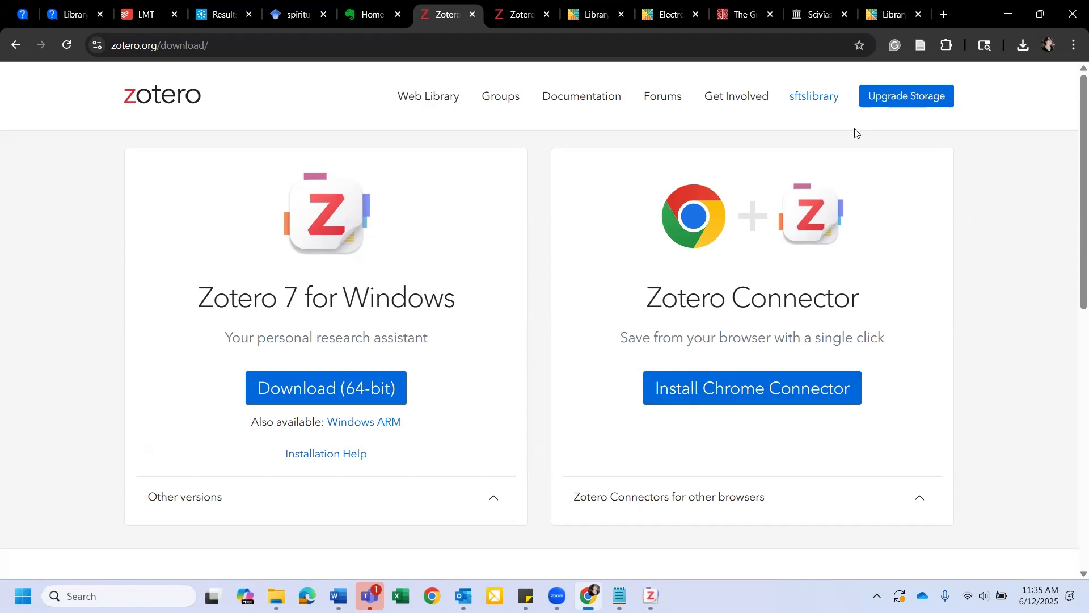
Save the JSTOR article "The Graduate Theological Union in the San Francisco Bay Area" with its PDF to the Spirituality Mystic and Modern collection.
click(745, 17)
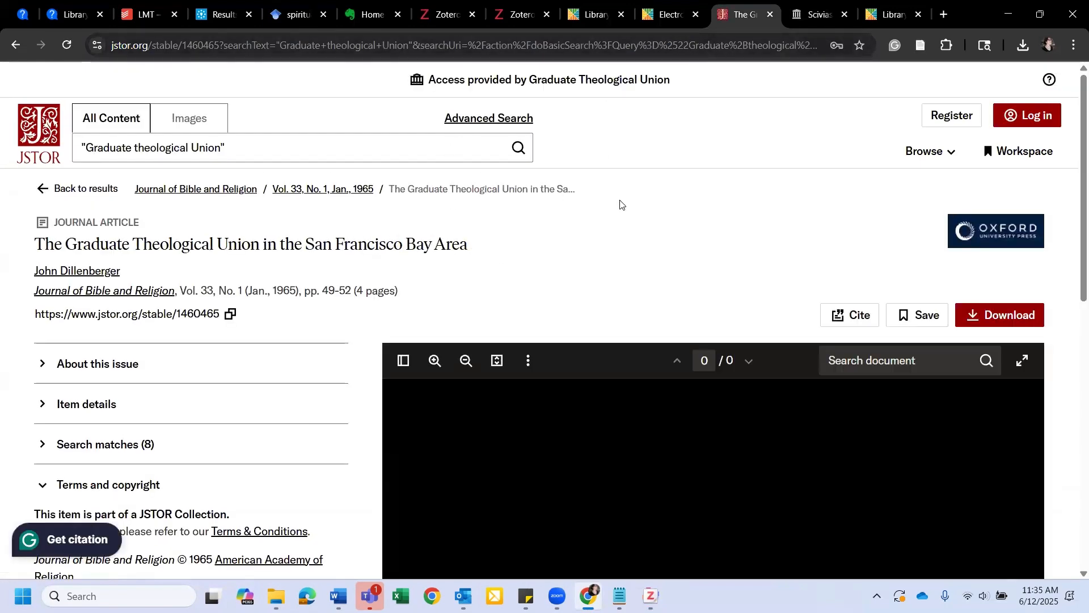
click(921, 43)
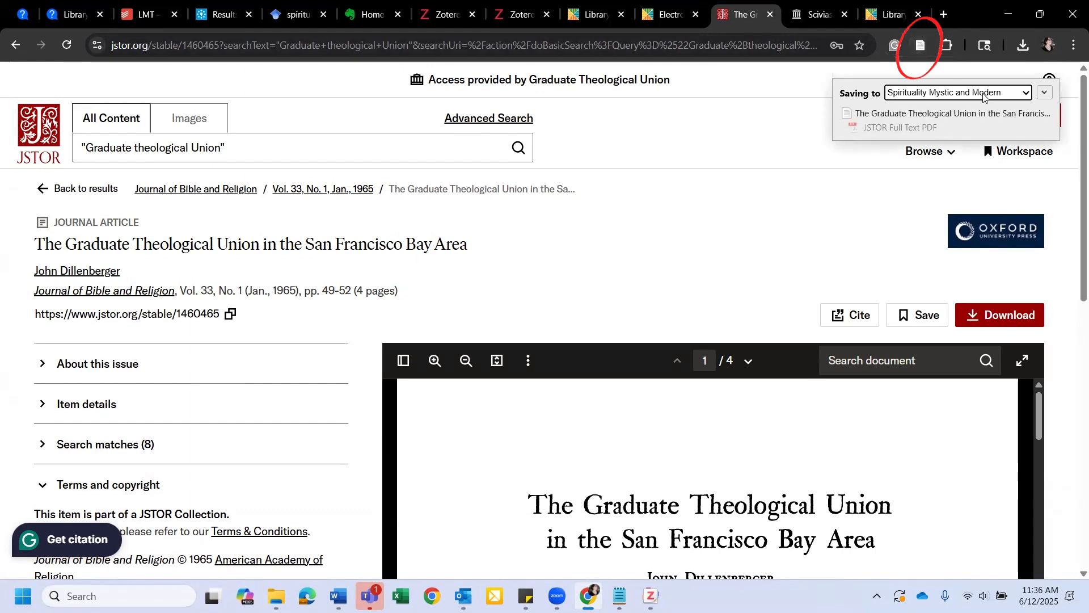
click(1015, 96)
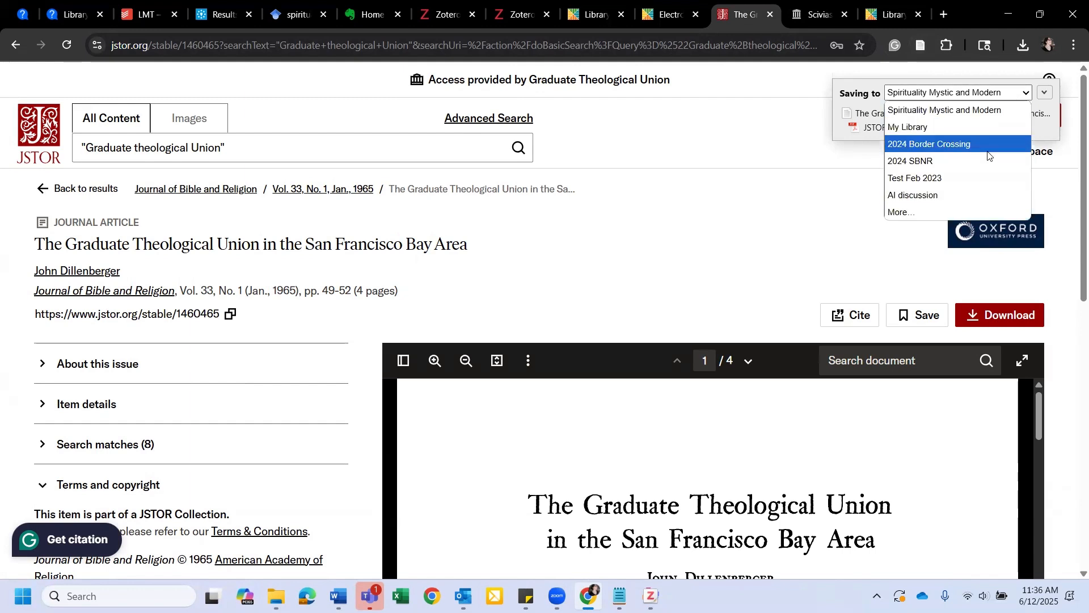
click(838, 129)
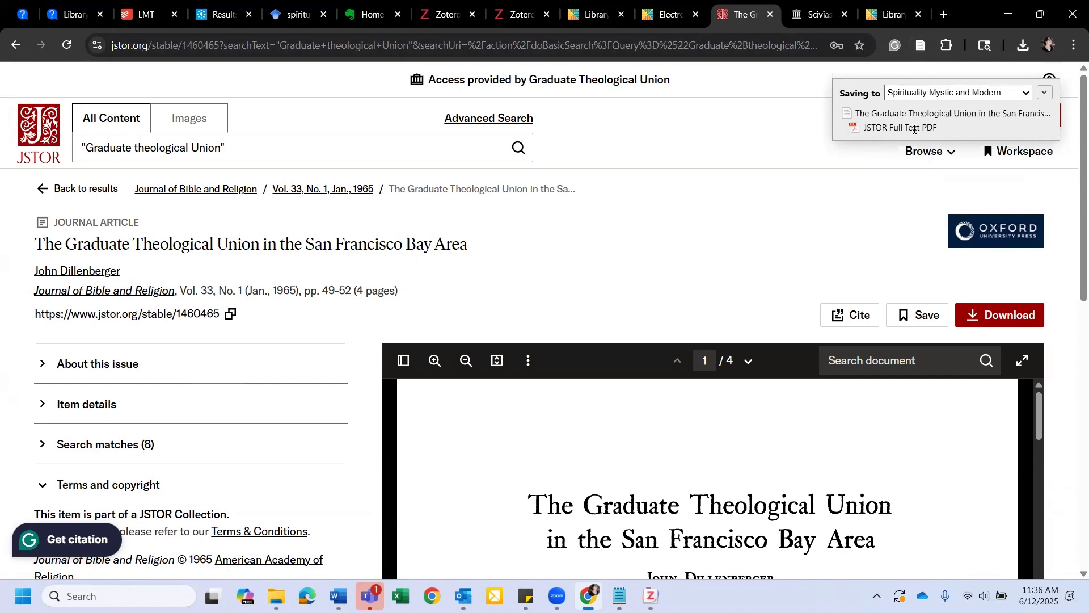
Save the Internet Archive book "Scivias" to Zotero with the Zotero Connector and point out the page's web address.
click(820, 13)
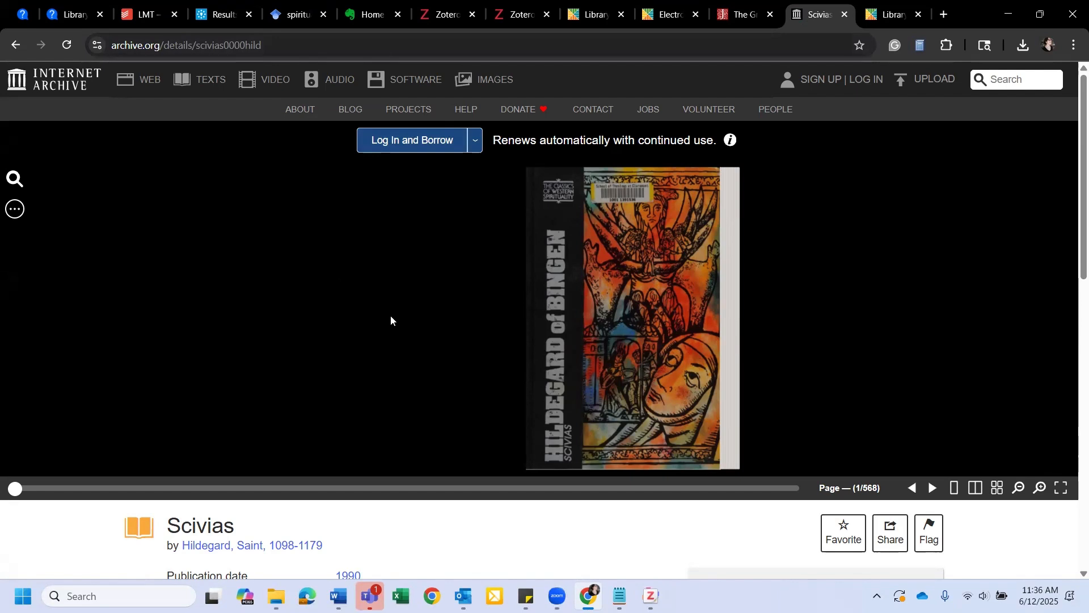
click(923, 46)
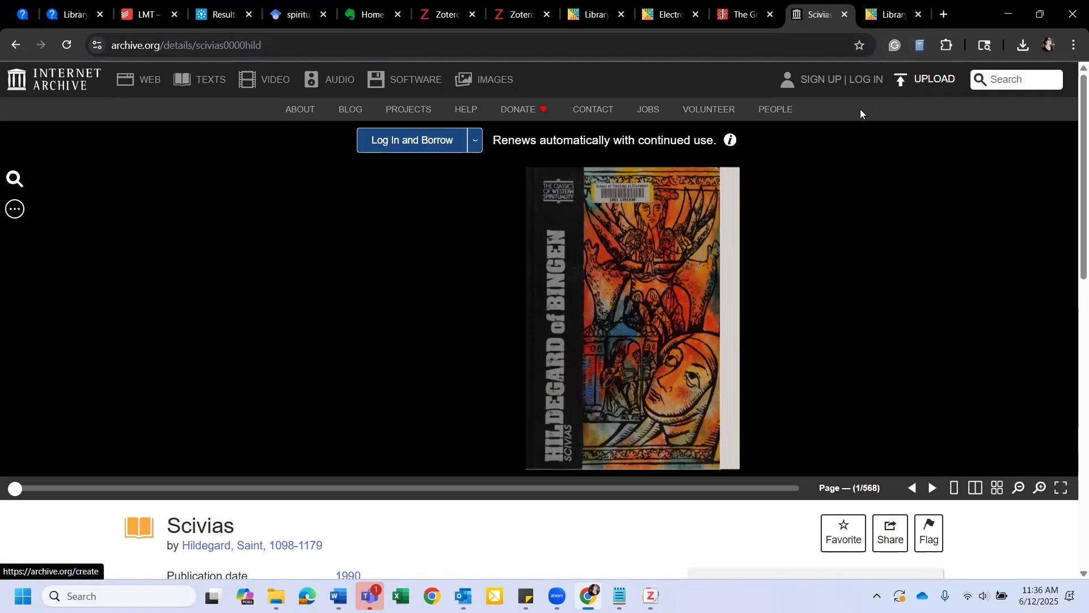
click(267, 45)
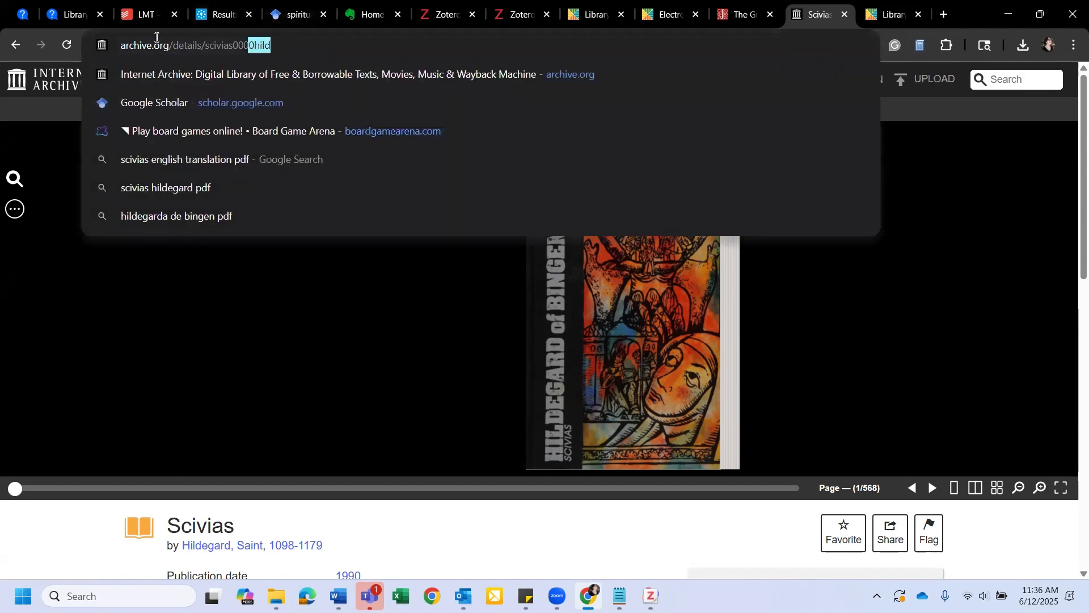
click(277, 409)
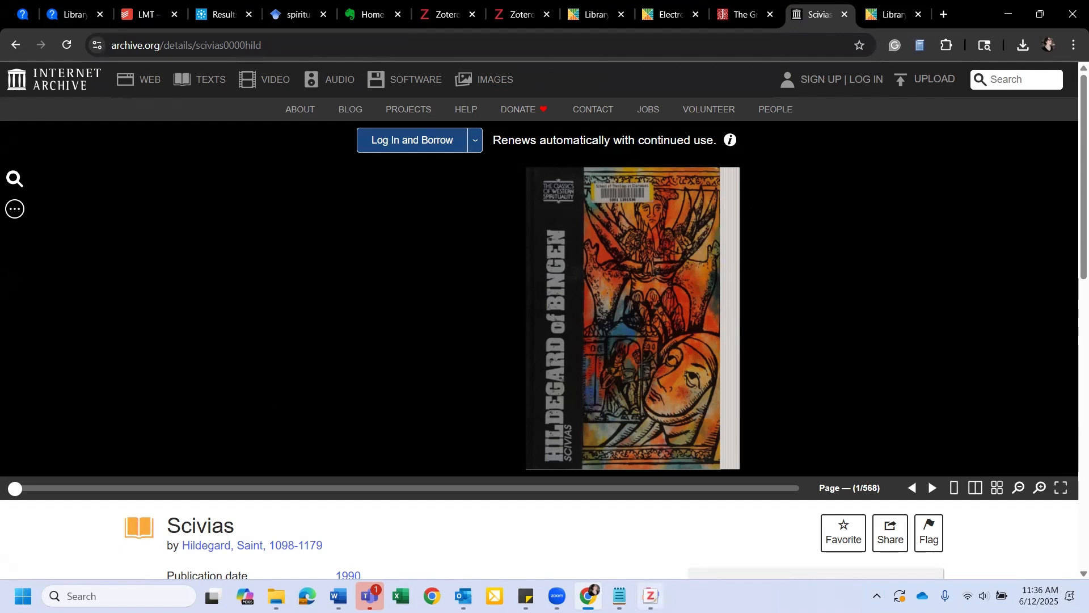
Switch to Zotero, examine the collection's saved items, and review the commands available for the "Weaving colourful threads" article.
click(651, 596)
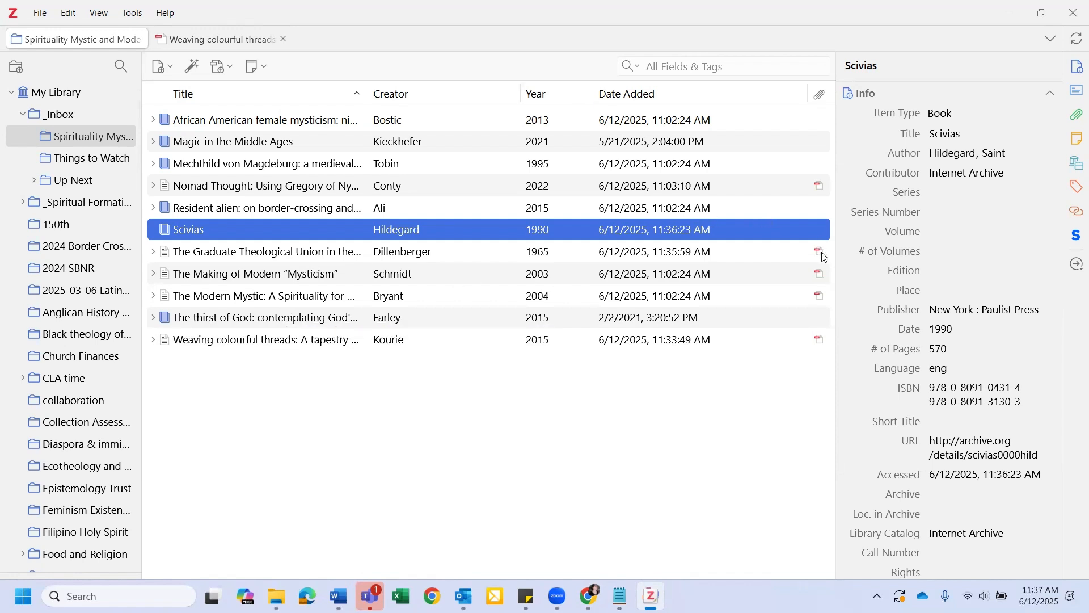
click(333, 342)
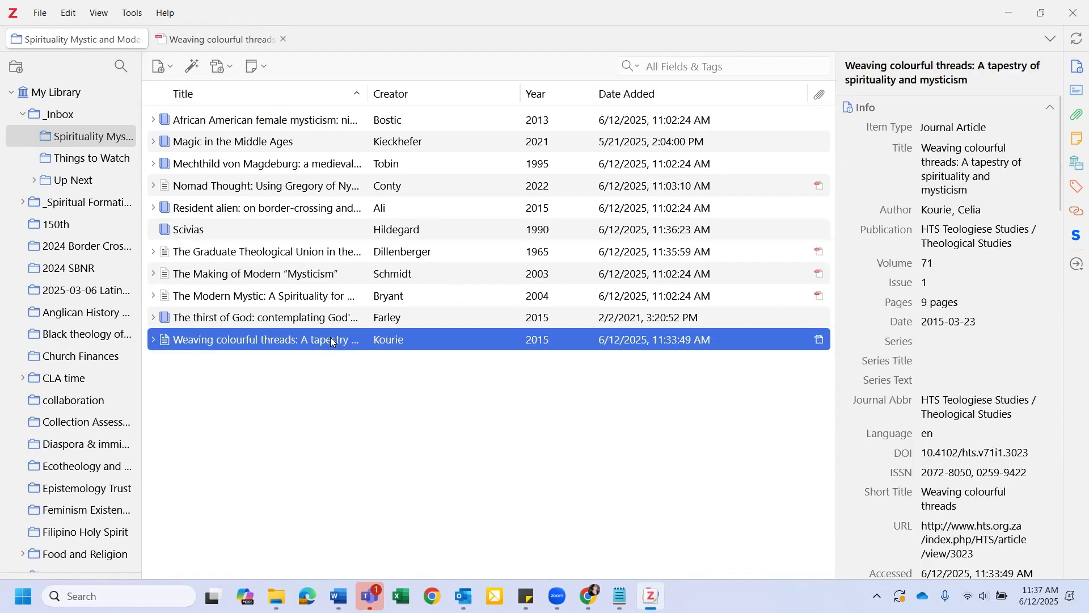
right_click(333, 342)
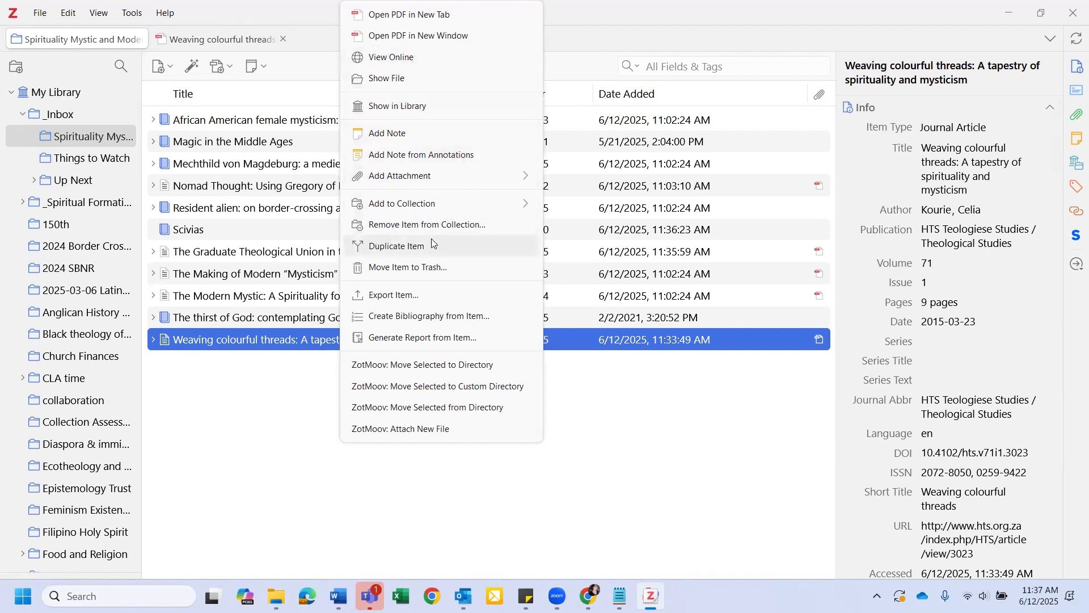
click(219, 448)
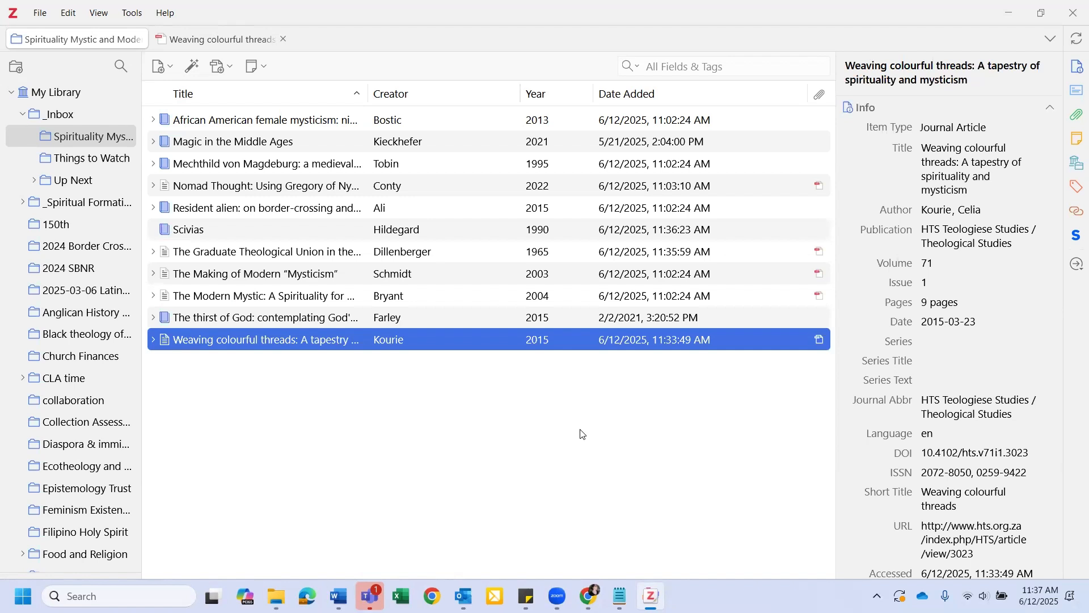
Switch to Chrome, log out of the Zotero website, and open its login page.
click(589, 595)
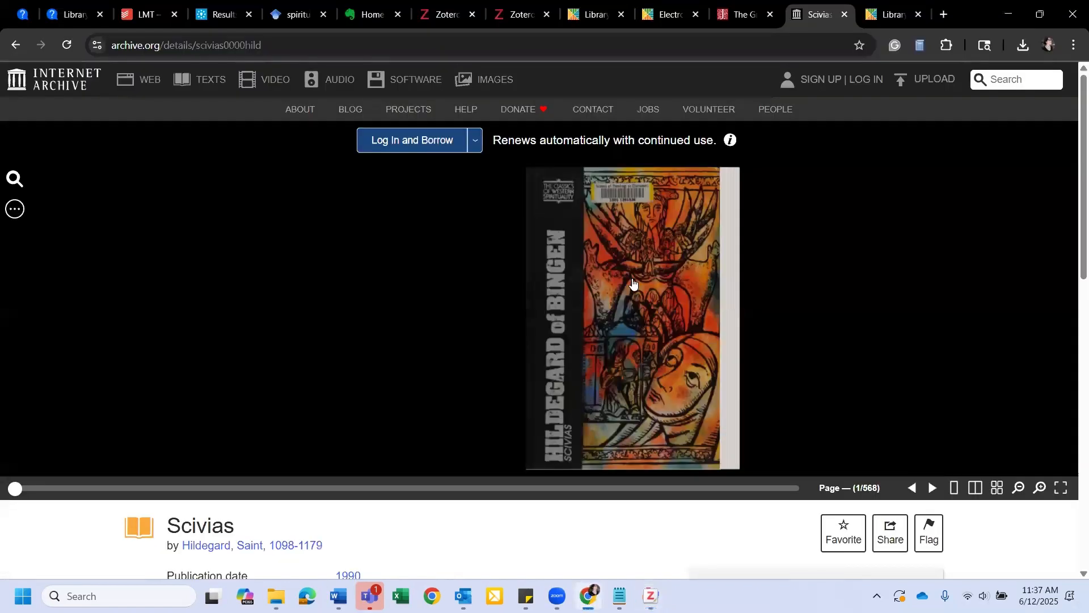
click(441, 8)
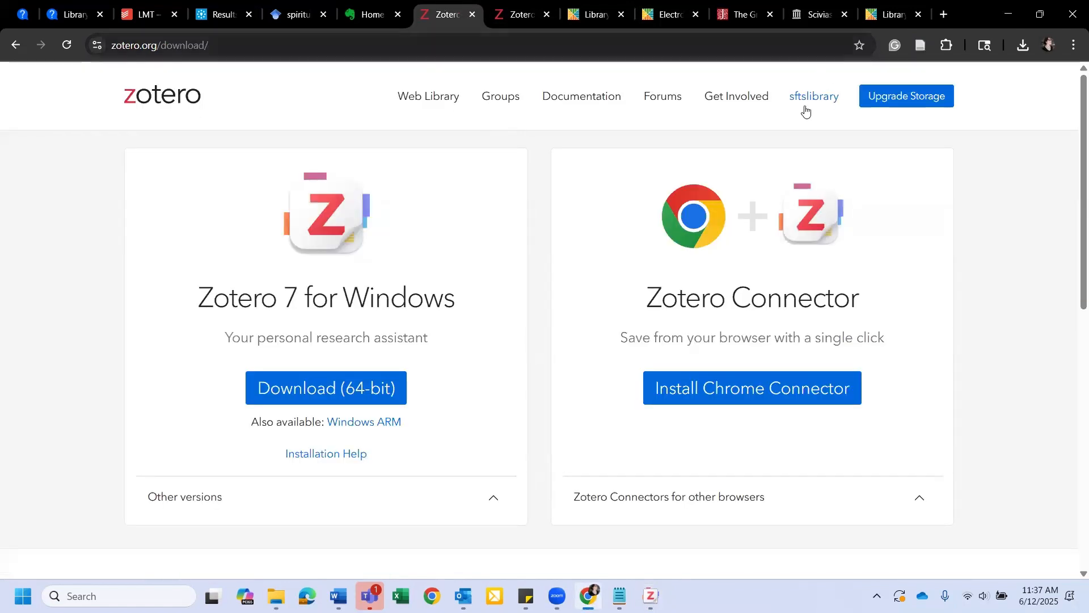
click(823, 95)
click(817, 221)
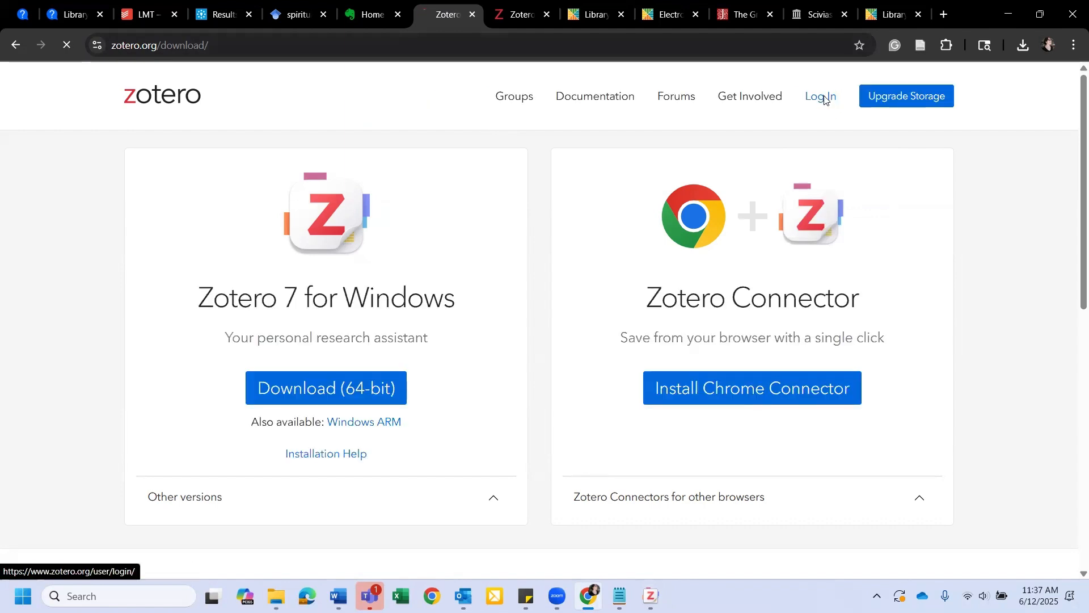
click(825, 97)
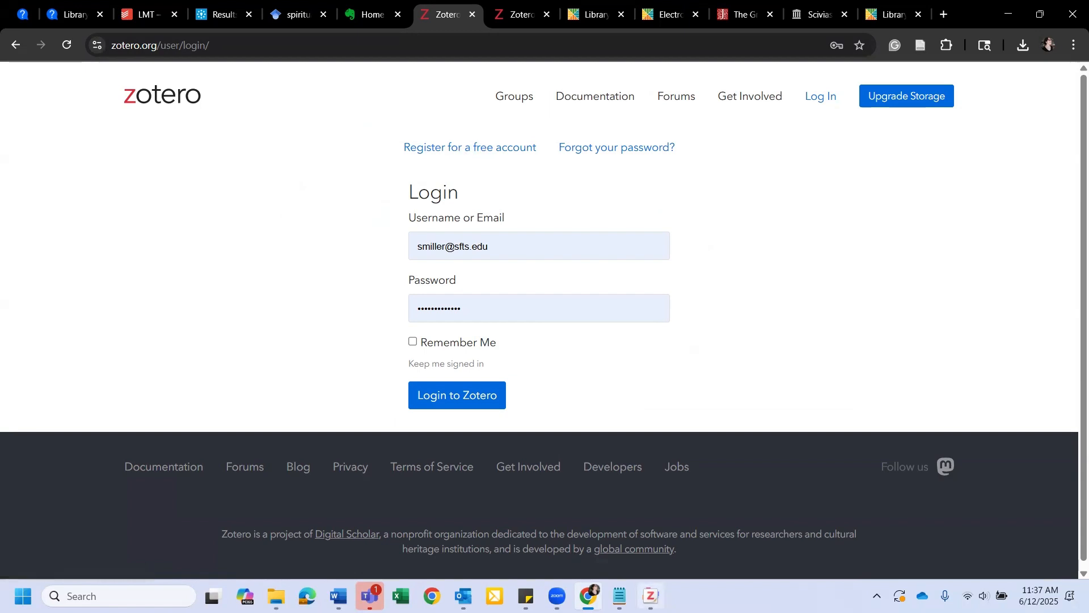
Switch to Zotero, review the Sync settings for the linked account and file syncing, and close the settings.
click(650, 595)
click(68, 13)
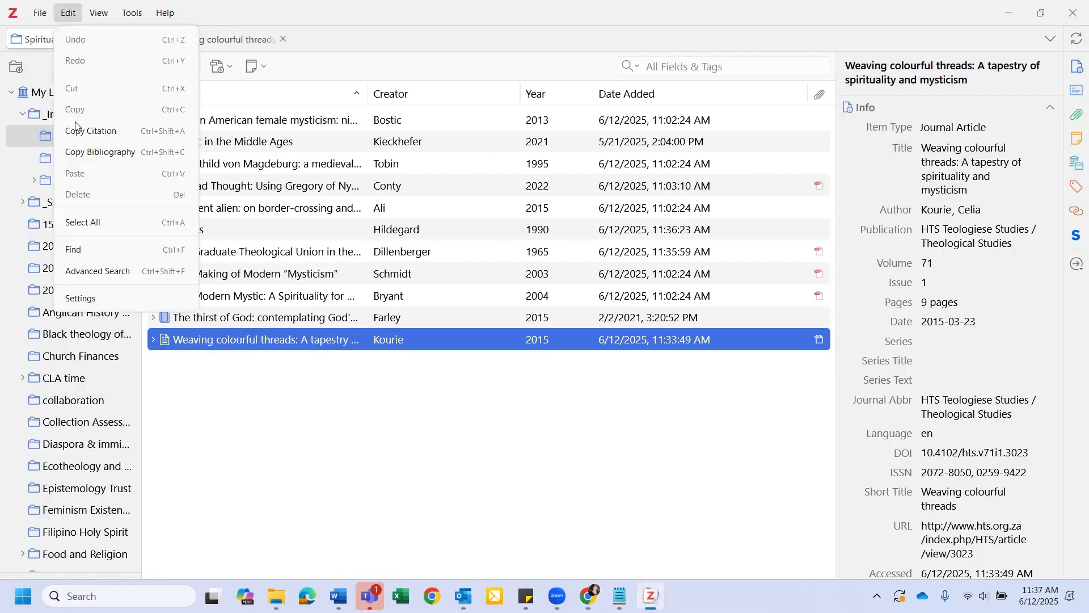
click(86, 298)
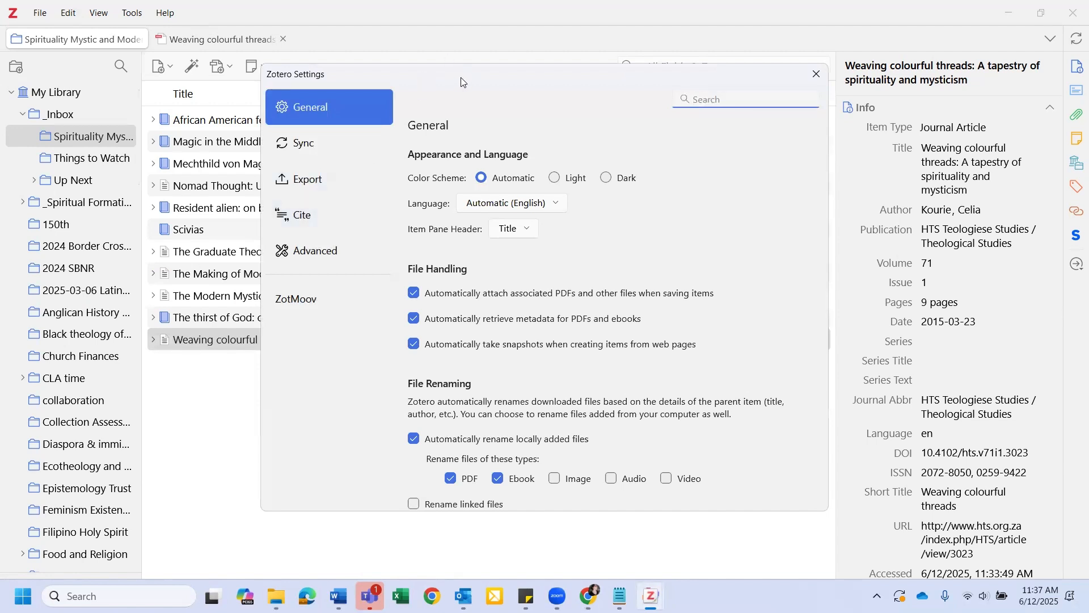
click(292, 145)
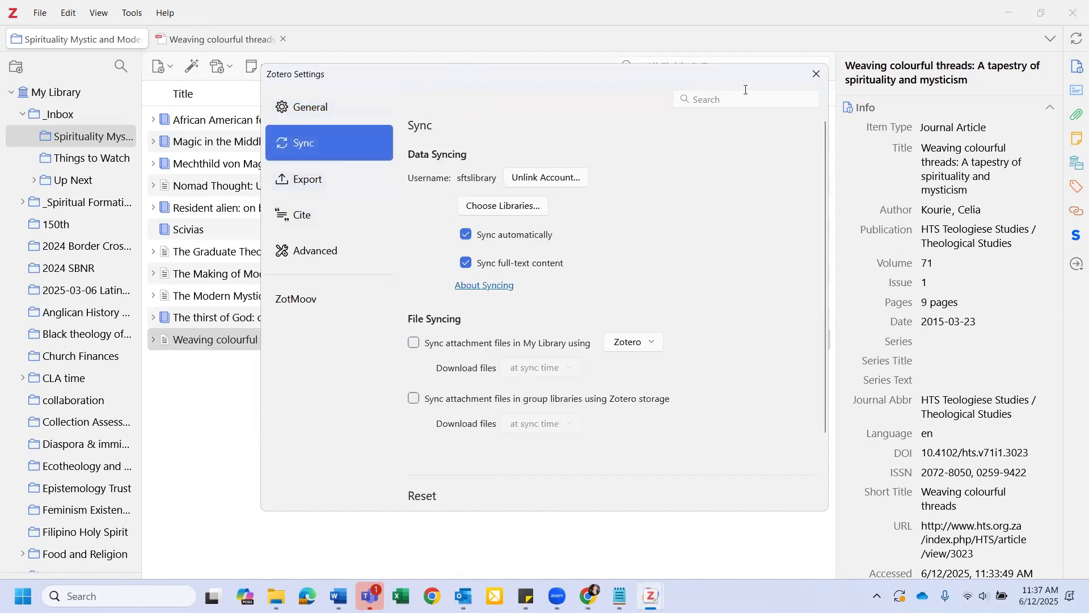
click(818, 74)
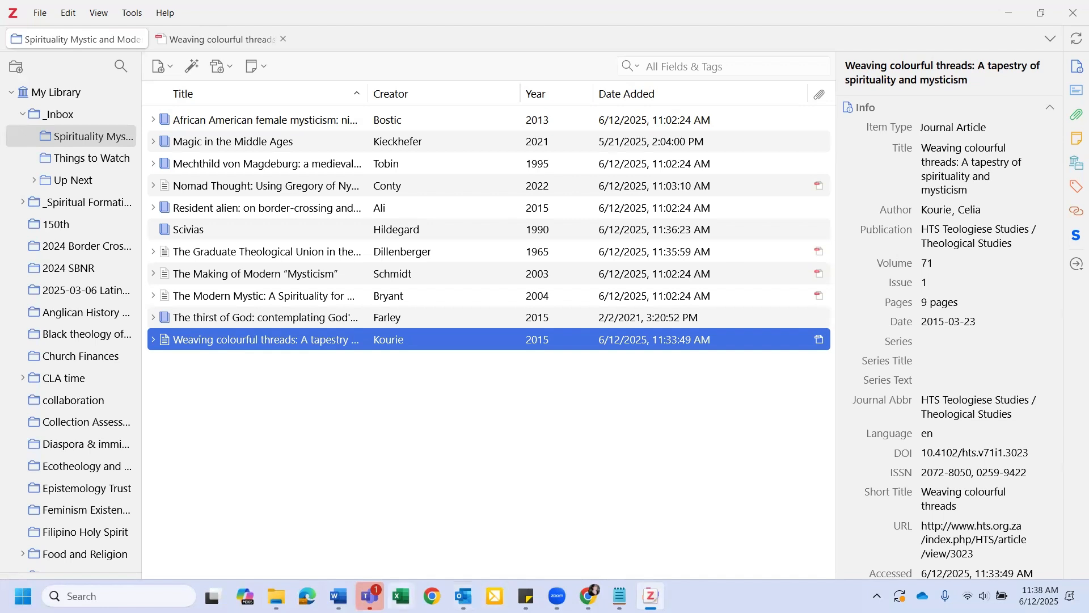
Switch to Chrome, create a blank Google Docs document in a new tab, and write "This great fact." in it.
click(588, 593)
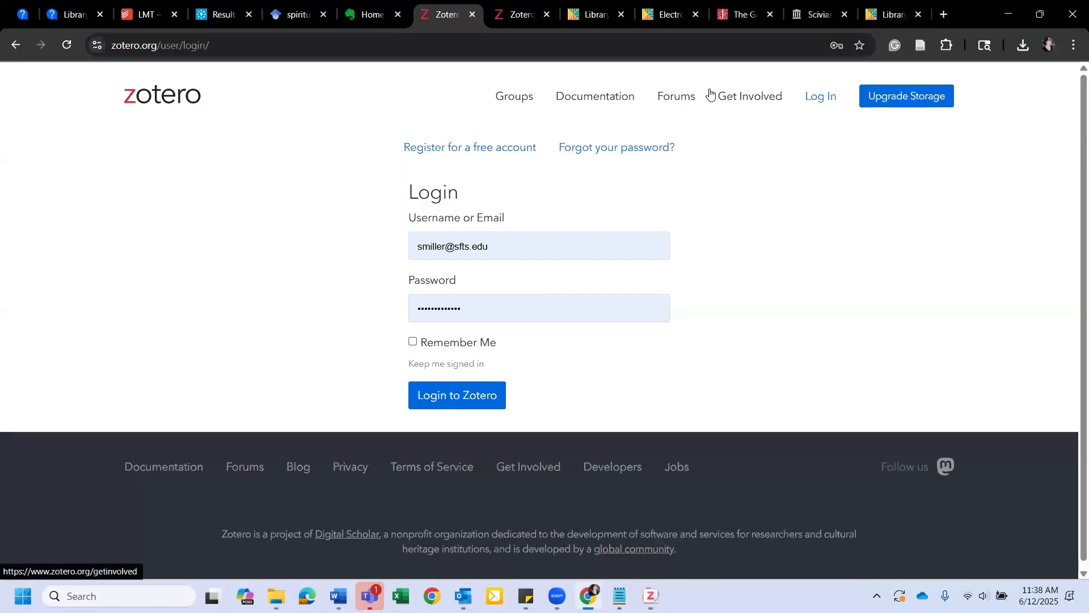
click(943, 15)
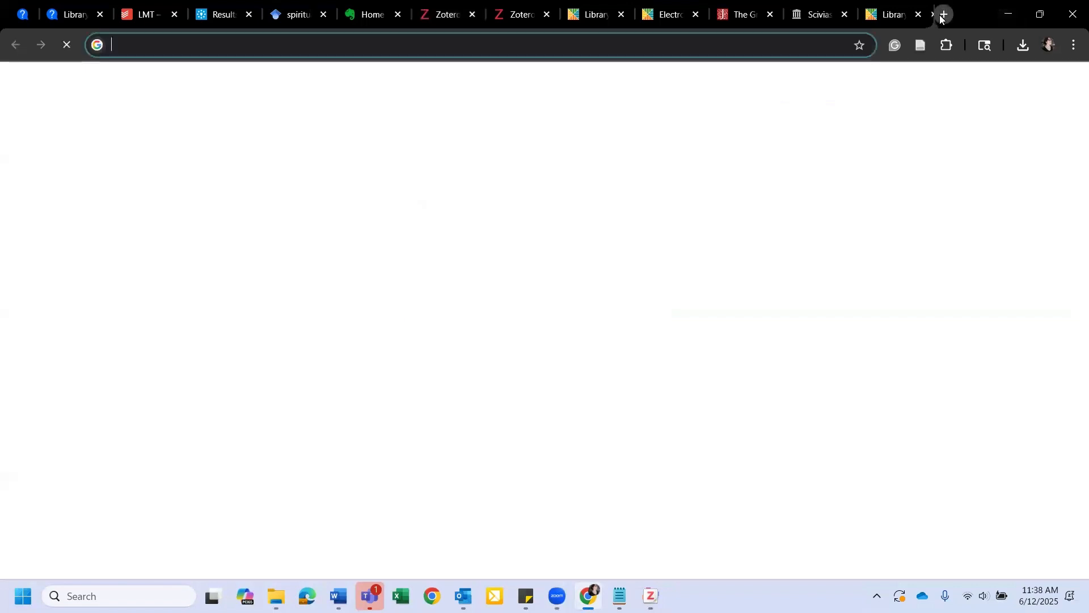
text(dr)
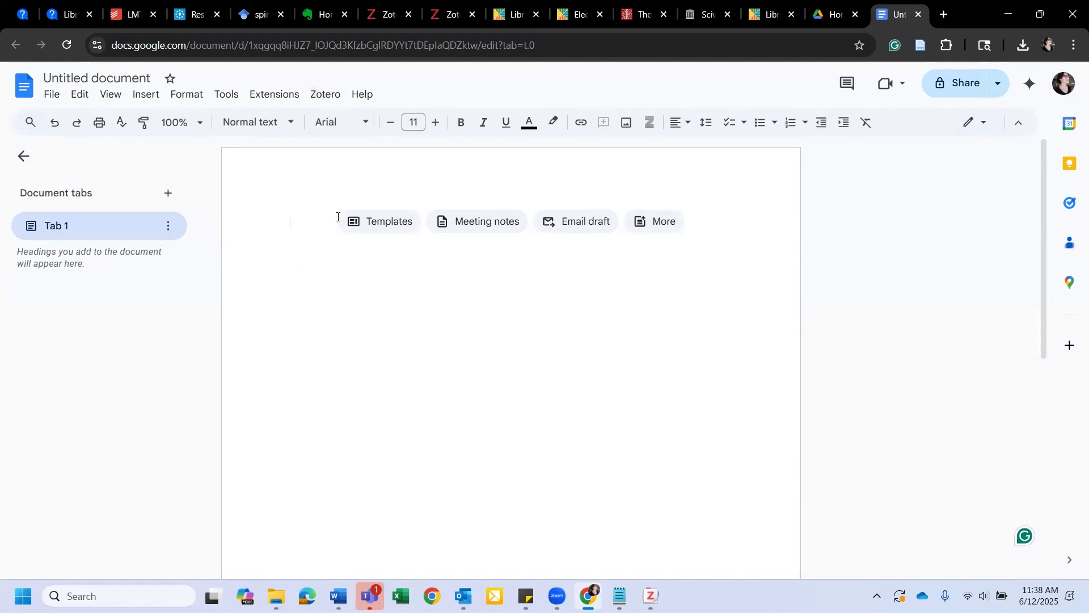
text(This great)
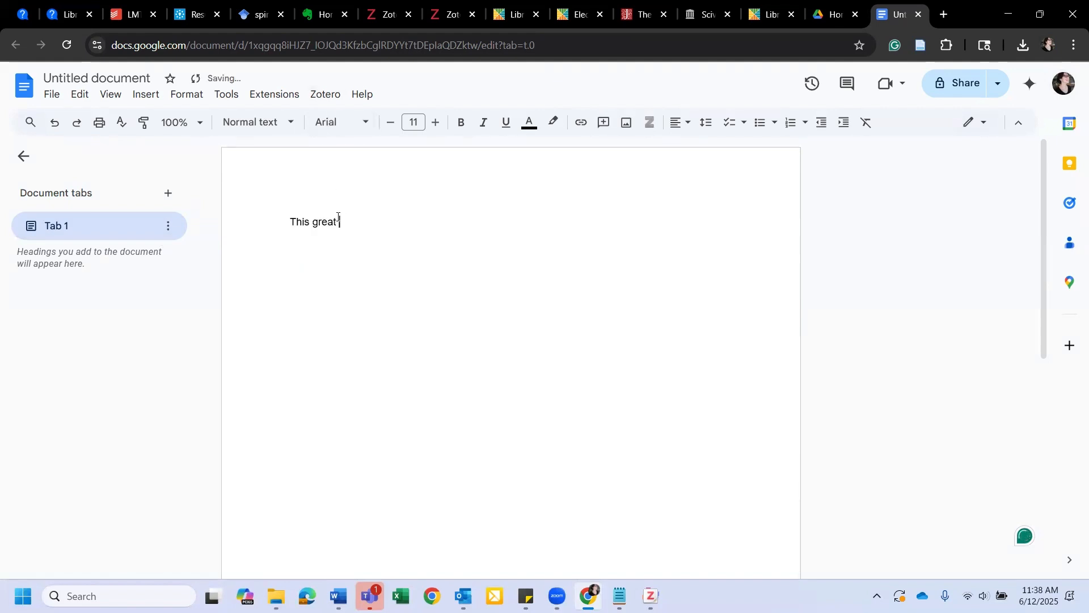
text( fact.)
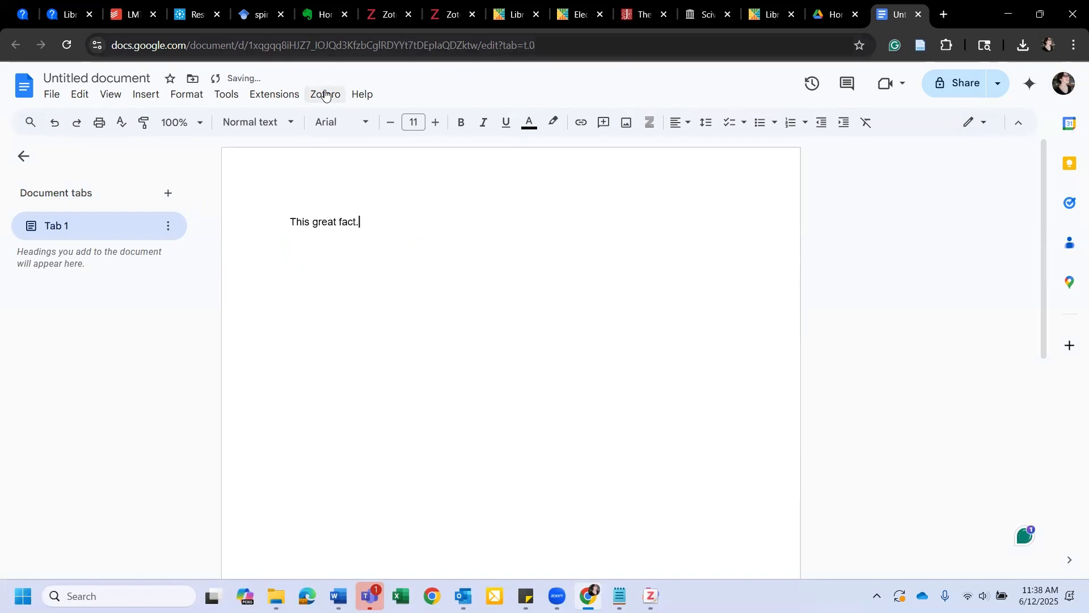
Start adding a Zotero citation and authorize Zotero Google Docs Integration with the Google account, granting it access to all Google Docs documents.
click(325, 94)
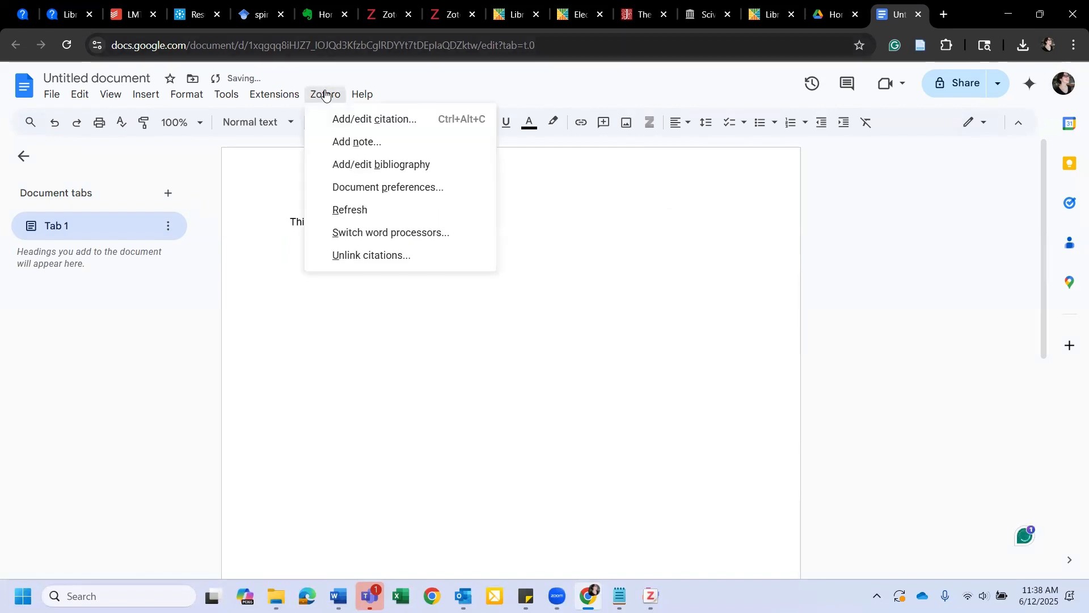
click(398, 119)
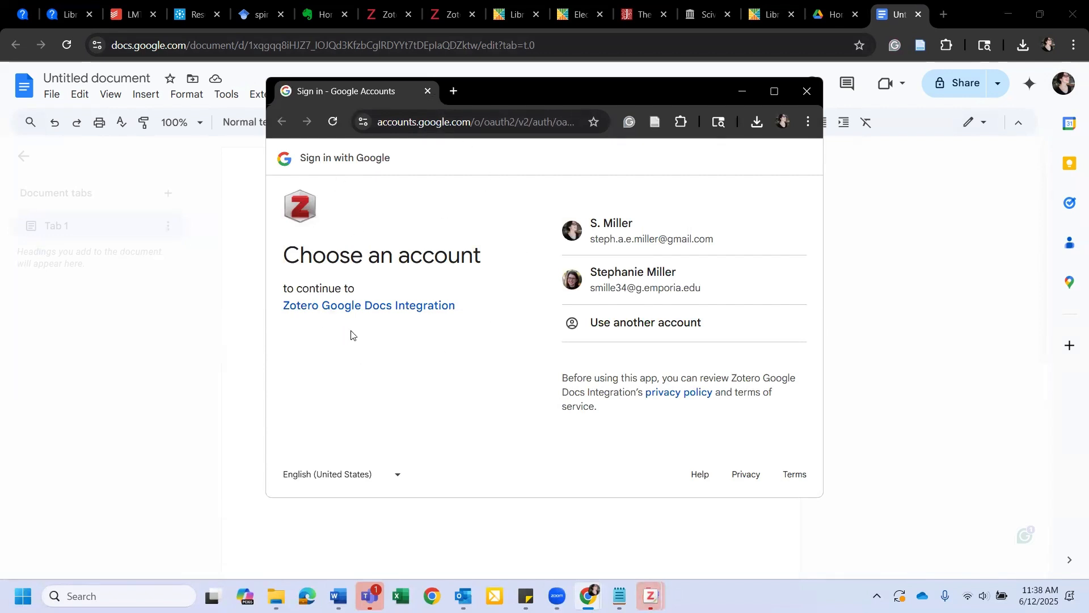
click(676, 231)
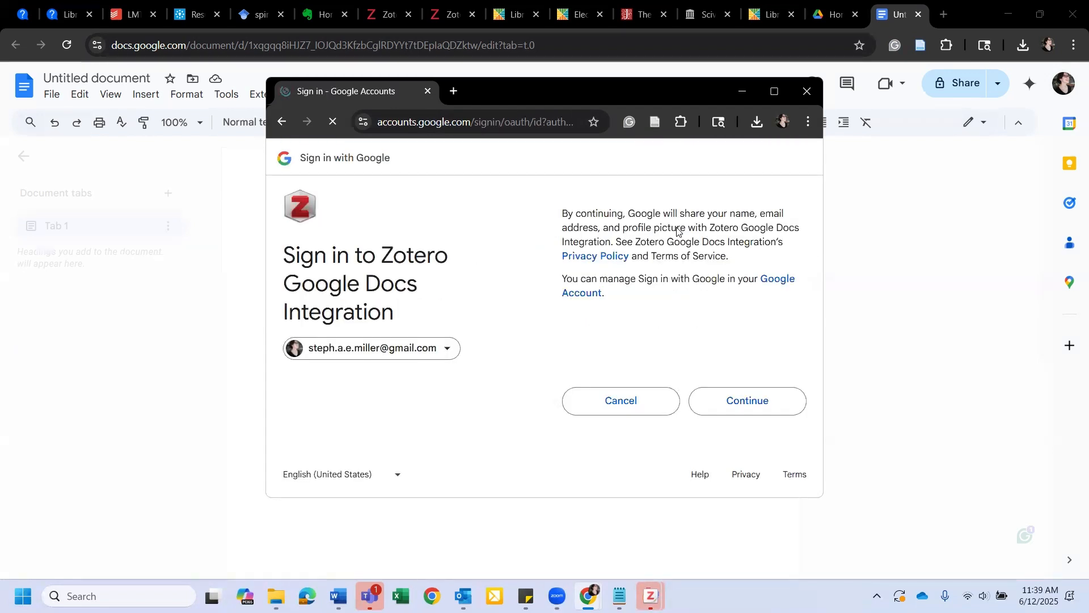
click(766, 408)
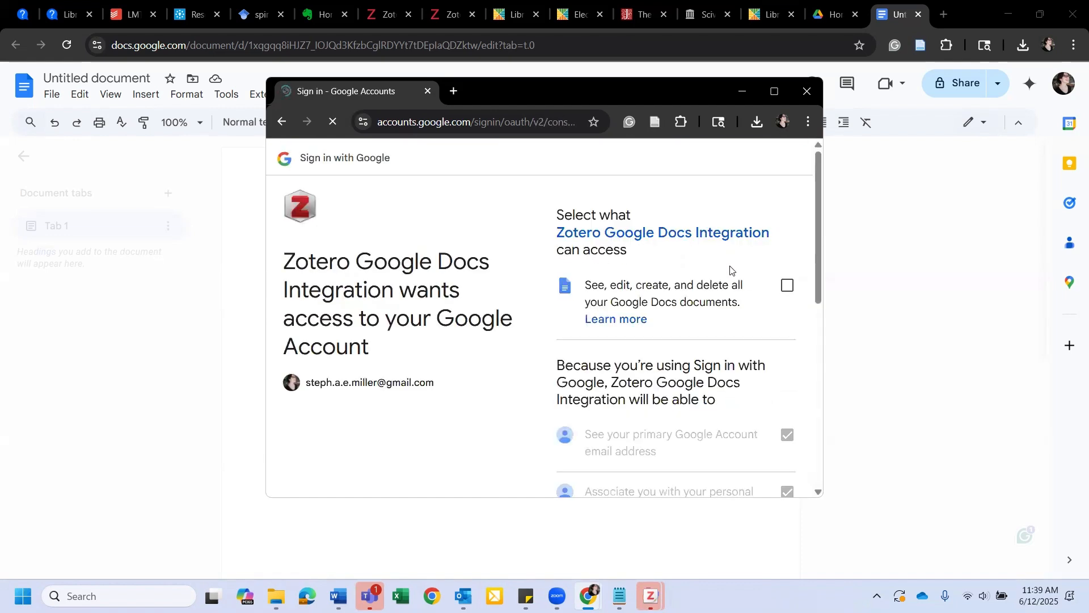
click(789, 287)
scroll(736, 349, down, 1)
scroll(736, 348, down, 5)
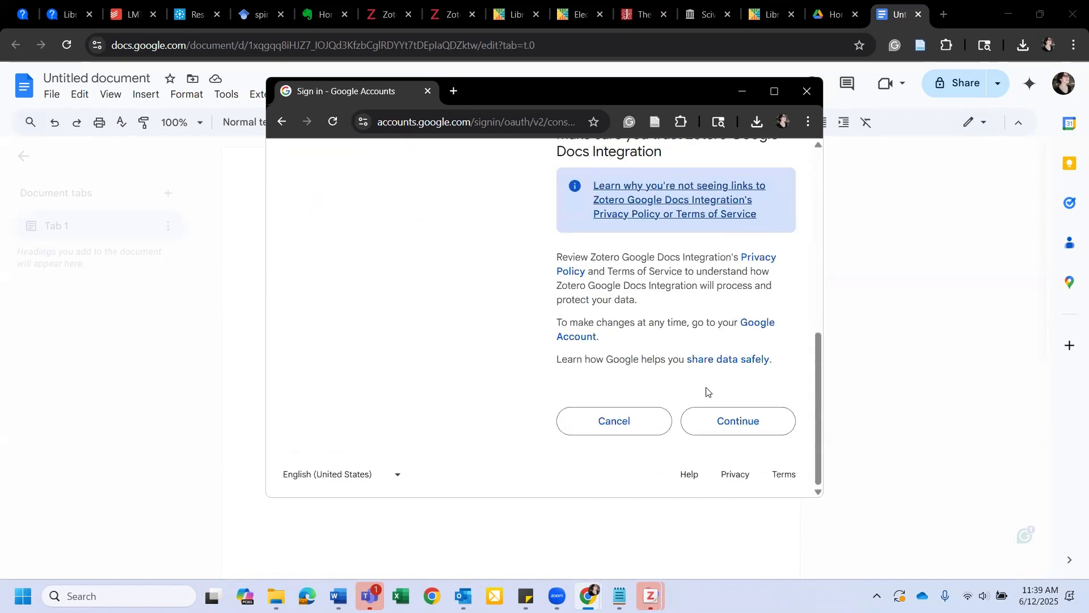
click(744, 422)
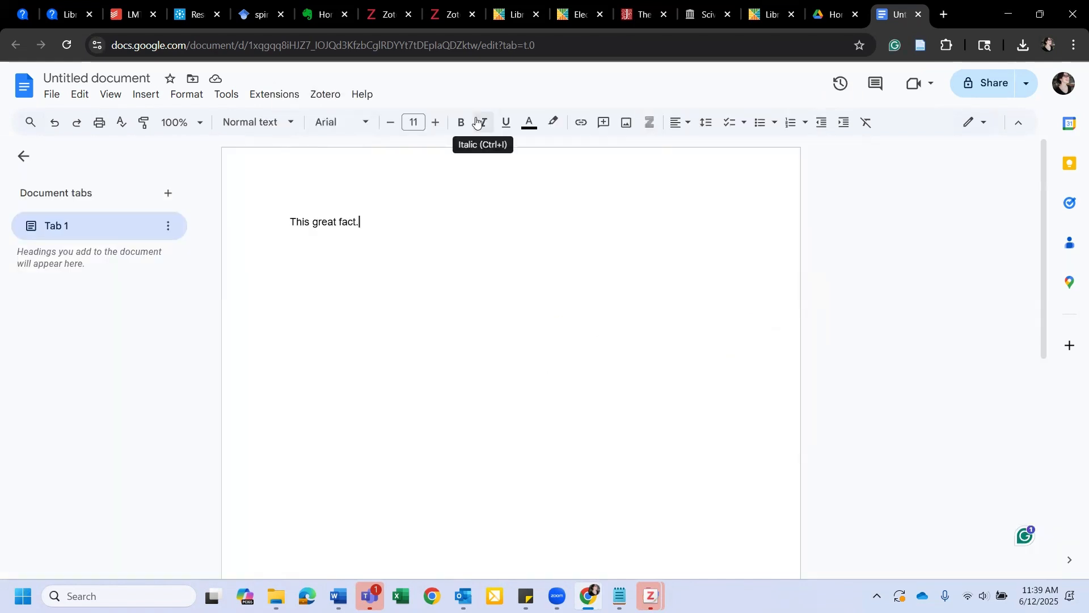
Bring up Zotero's Document Preferences and accept Chicago Manual of Style 17th edition (full note) with citations displayed as footnotes.
click(329, 99)
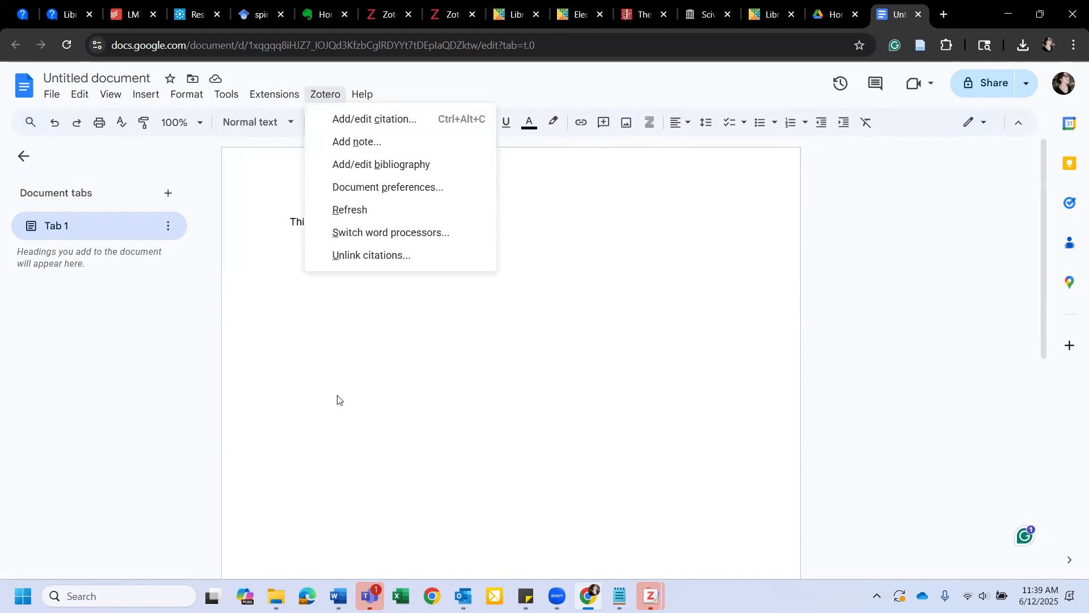
click(651, 596)
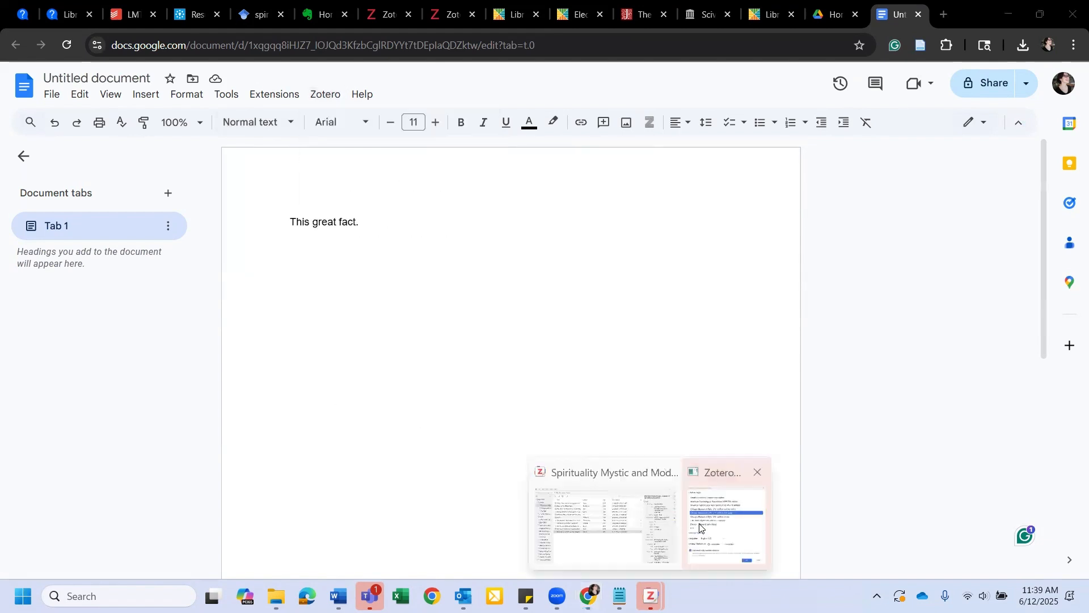
click(703, 527)
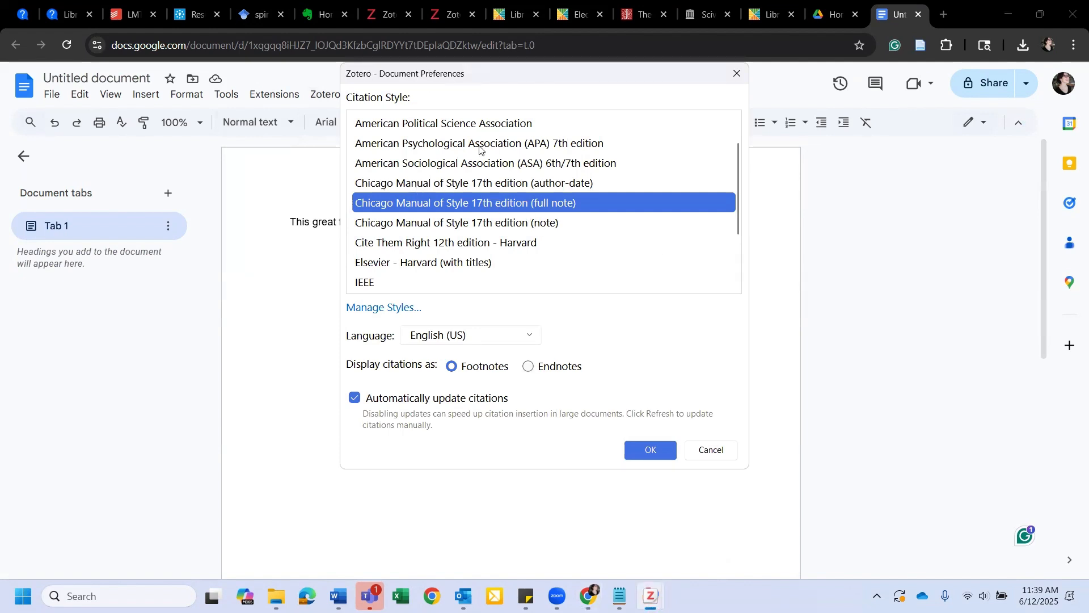
mouse_move(651, 596)
click(637, 448)
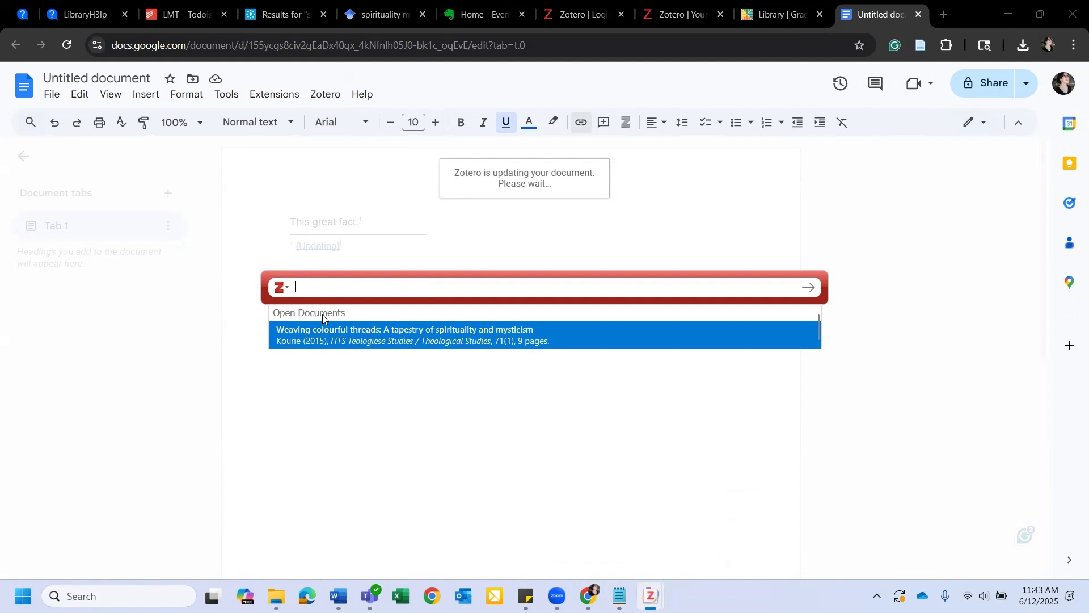
Cite "Weaving colourful threads" after "This great fact." and write "Because this is an ongoing discussion." two lines below.
click(325, 341)
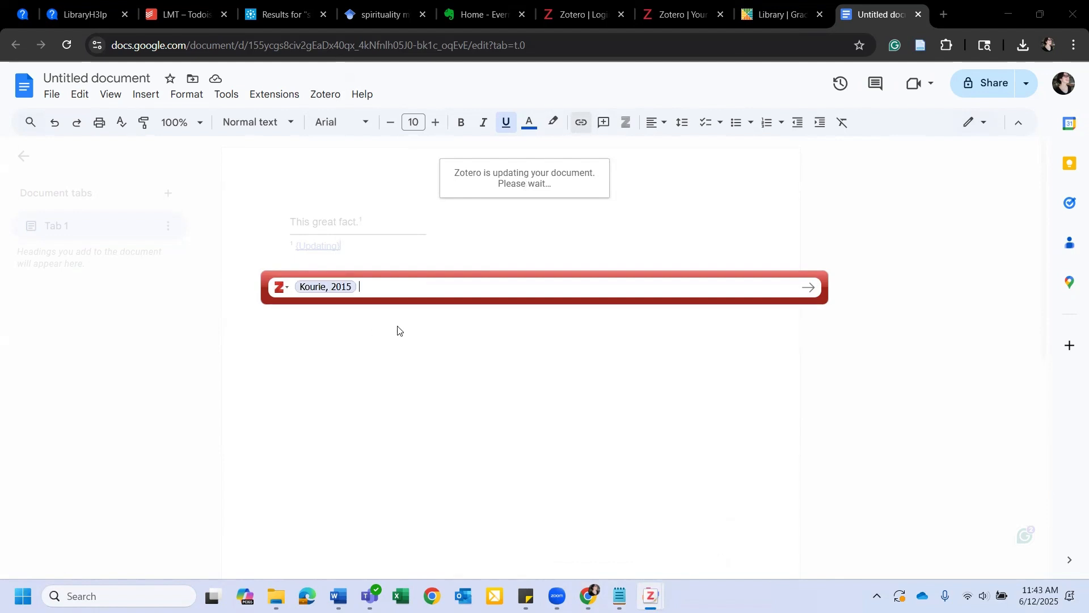
key(Return)
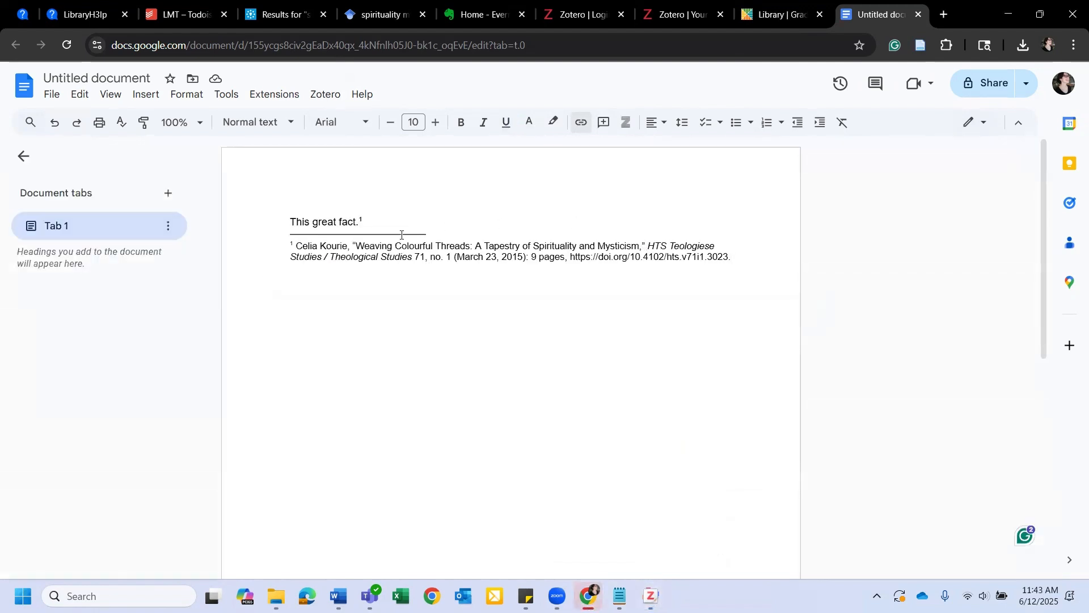
click(396, 222)
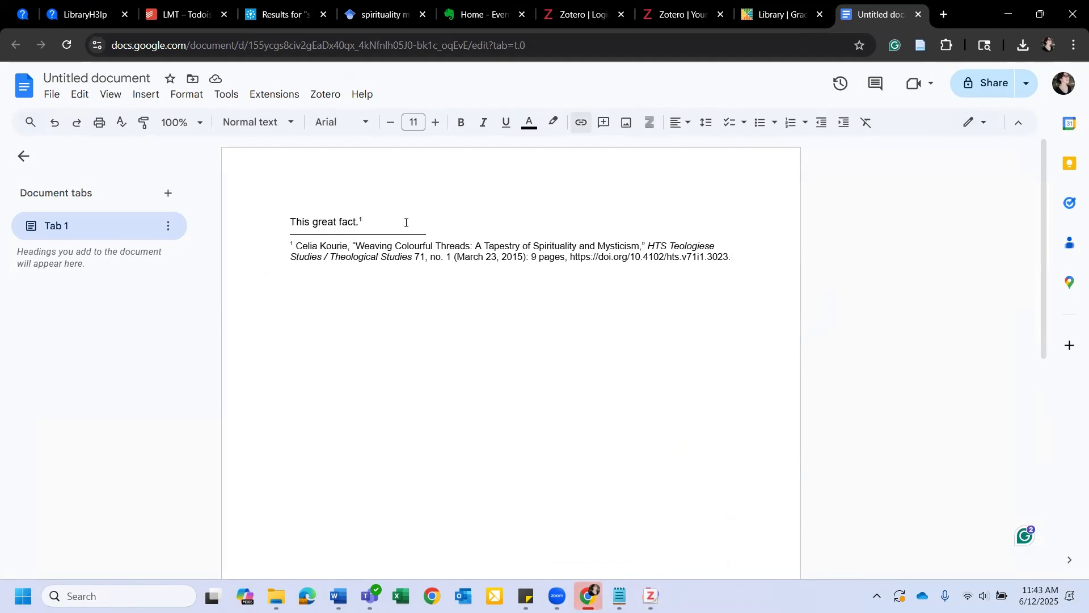
key(Return)
key(Return)
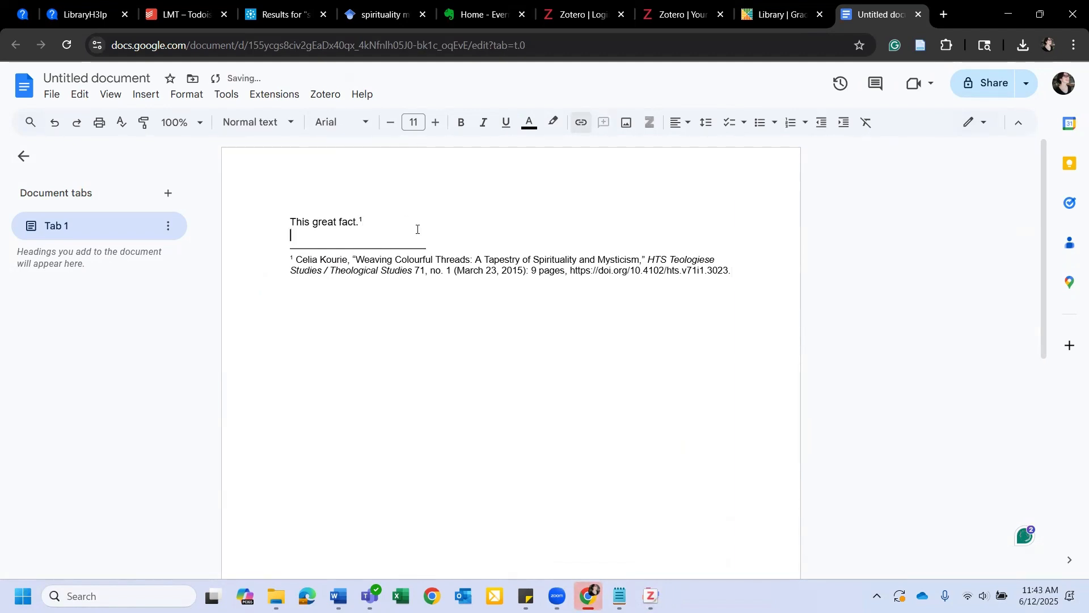
text(Becau)
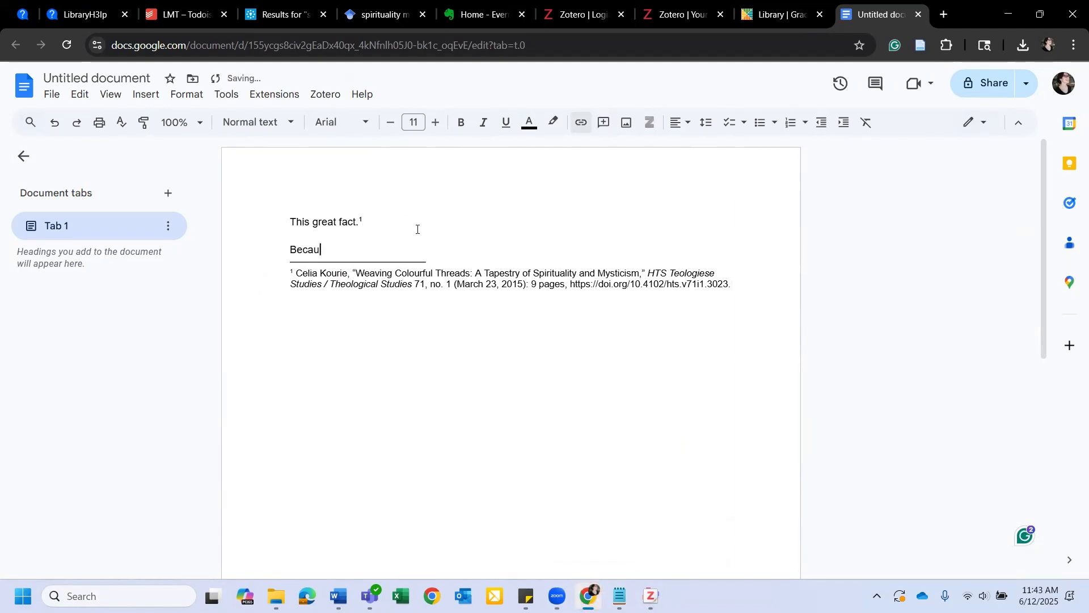
text(se this is a)
key(BackSpace)
text(n ongoing discussion.)
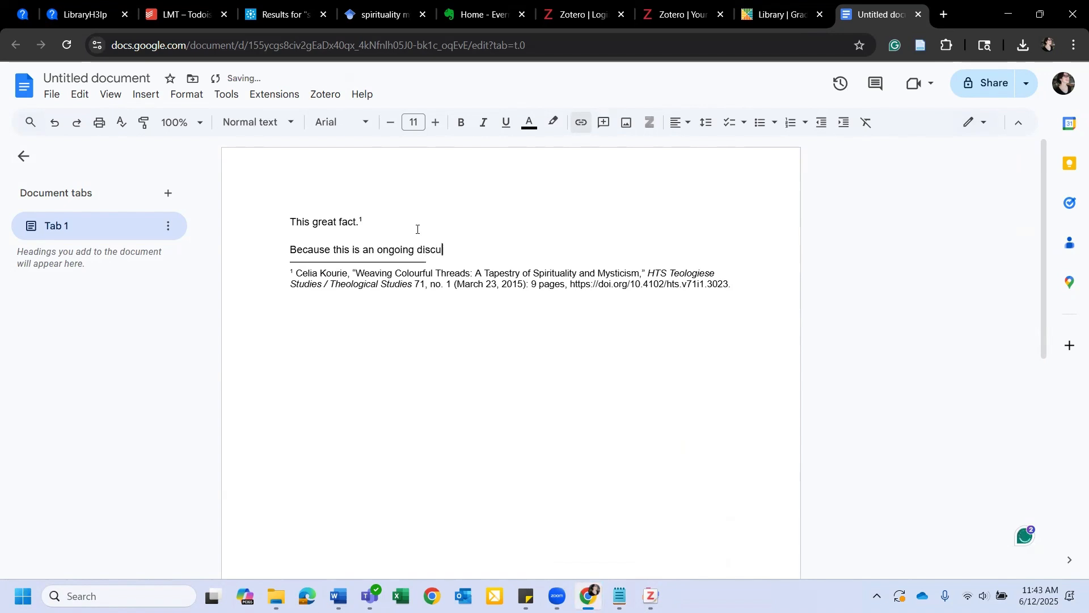
Add a Zotero citation of "Beguiled by beauty: cultivating a life of contemplation and compassion", page 20, after the second sentence.
click(325, 93)
click(344, 119)
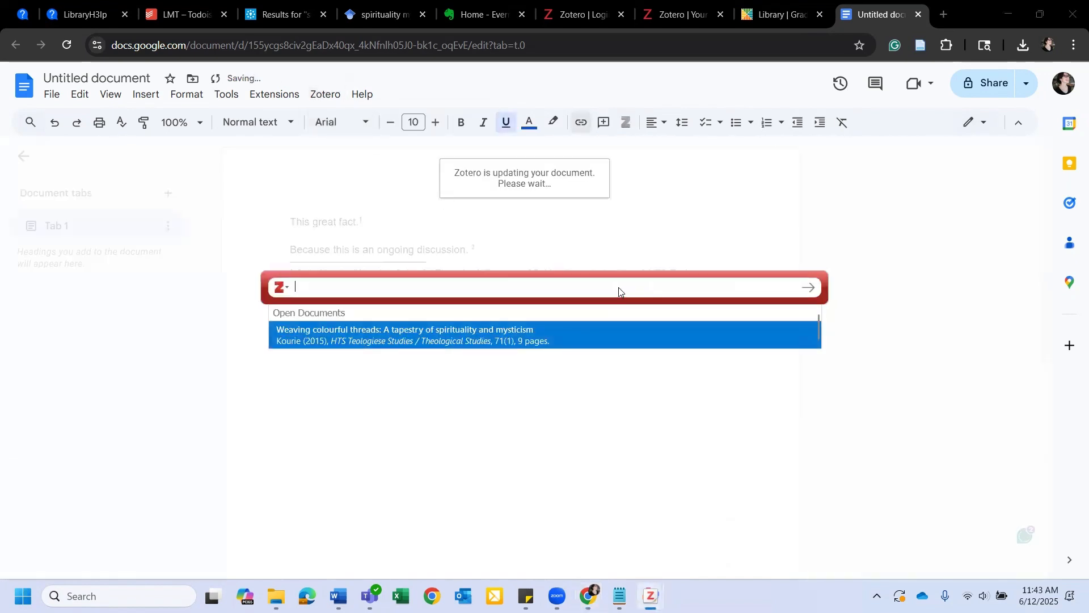
text(farley)
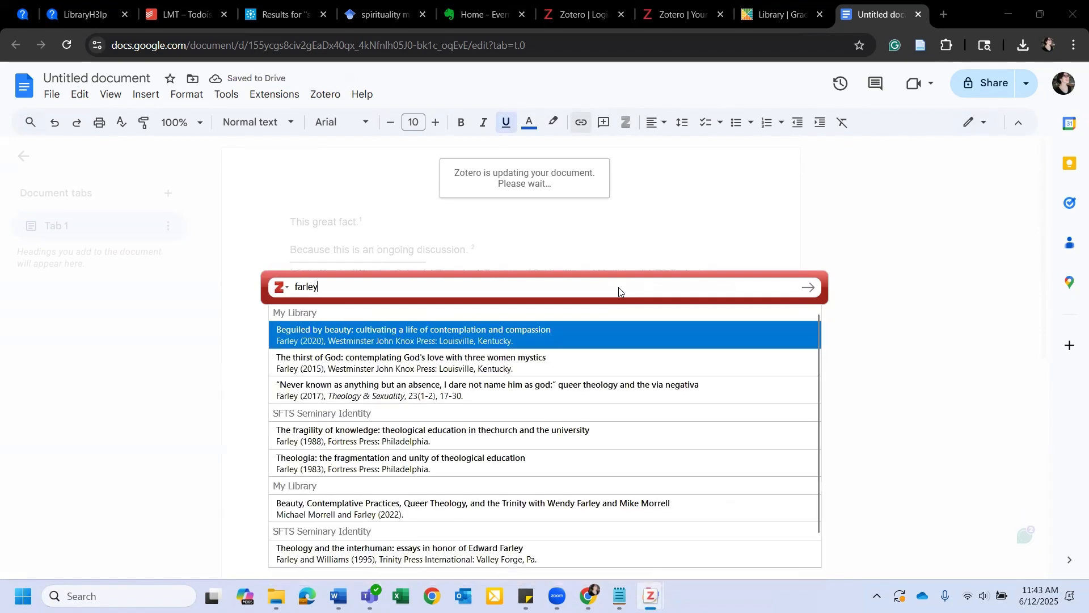
click(575, 340)
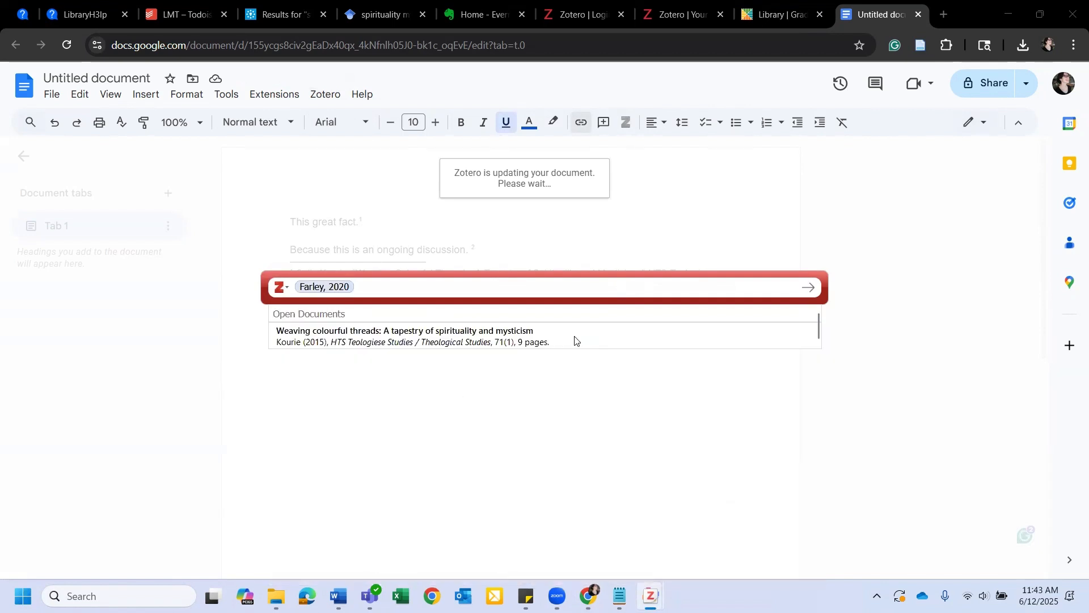
text(p 20)
key(Return)
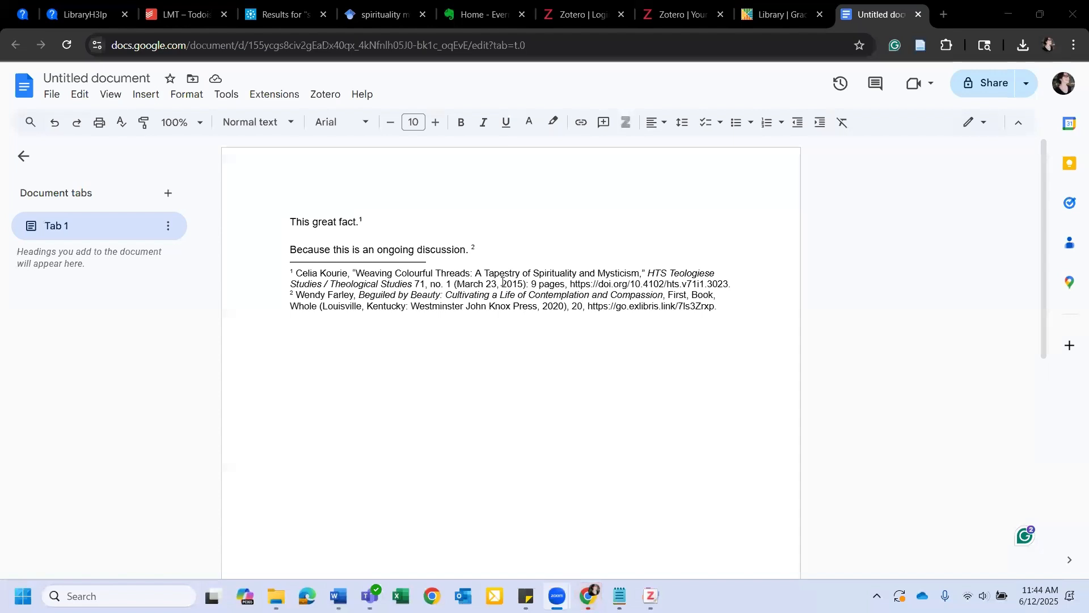
Write "Test." below the second sentence and cite "Gender Trouble: Feminism and the Subversion of Identity" after it with Zotero.
click(520, 241)
click(511, 245)
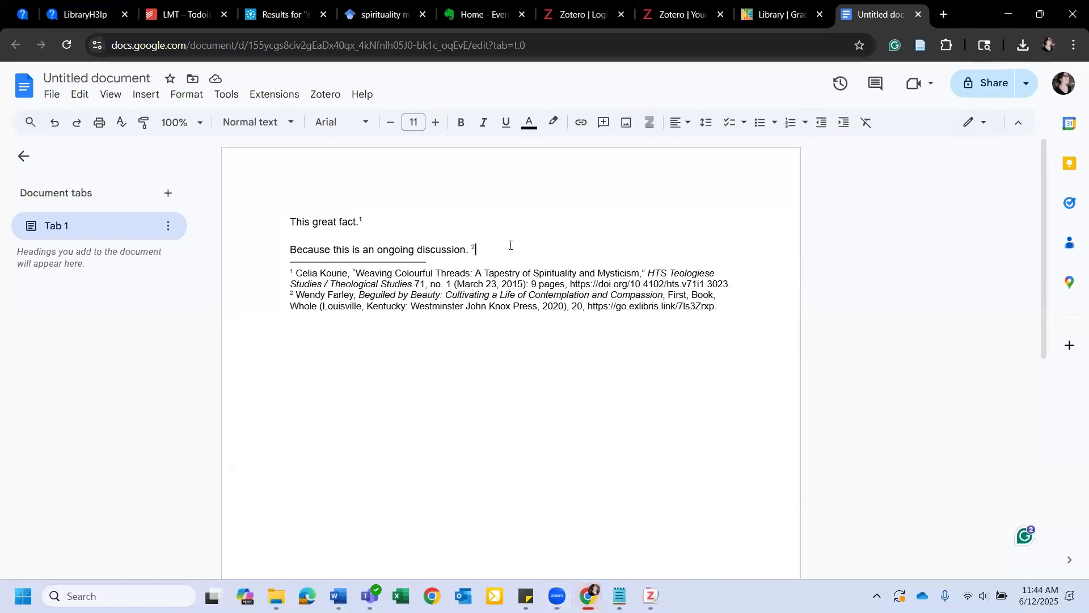
key(Return)
text(Test.)
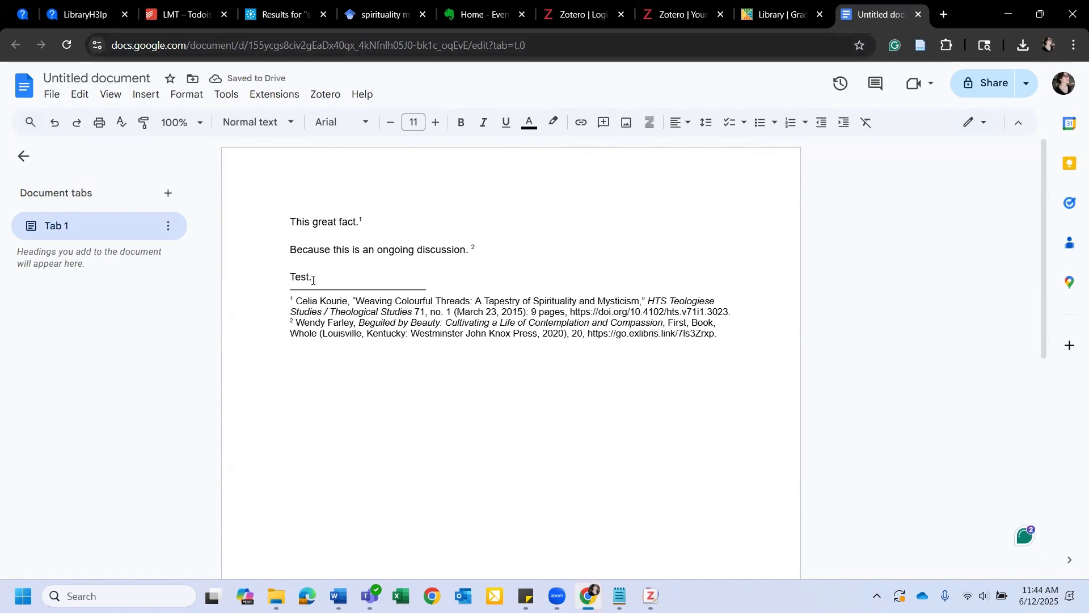
click(324, 97)
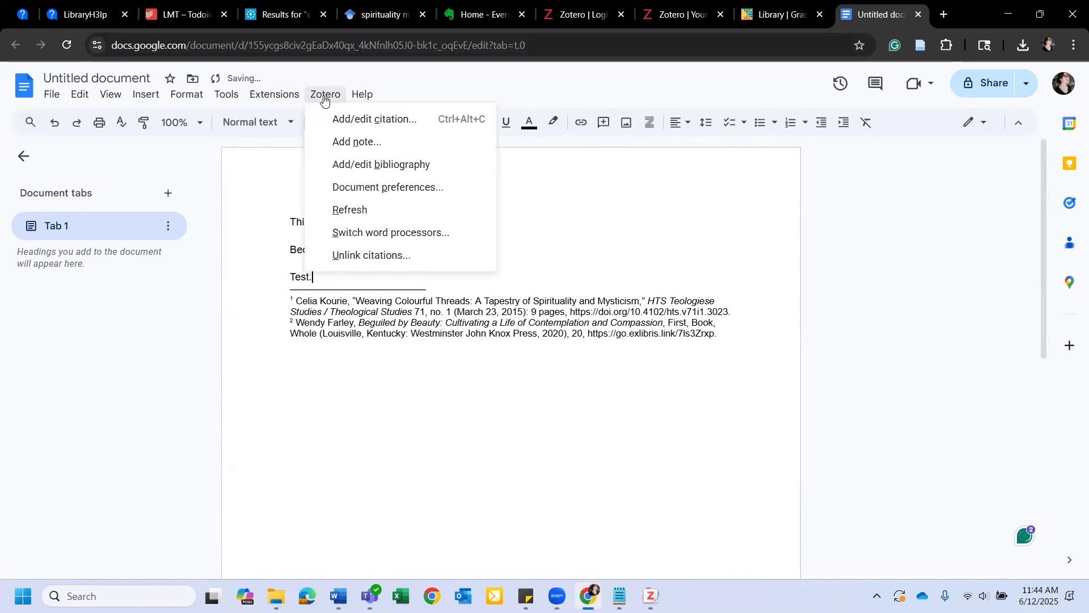
click(353, 118)
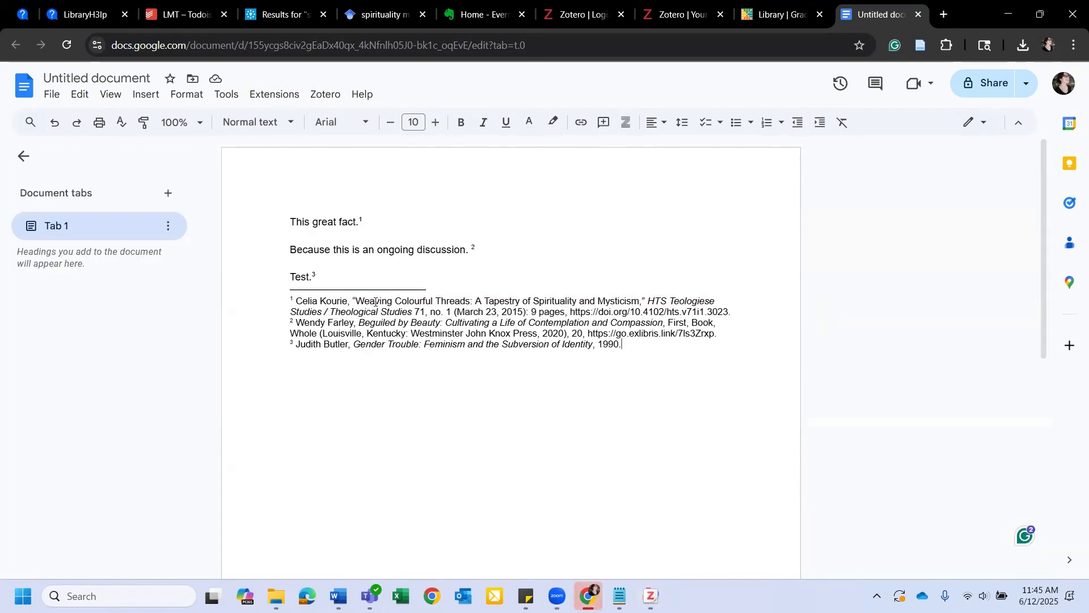
Add blank lines after "Test." until the insertion point reaches the start of the second page.
click(495, 277)
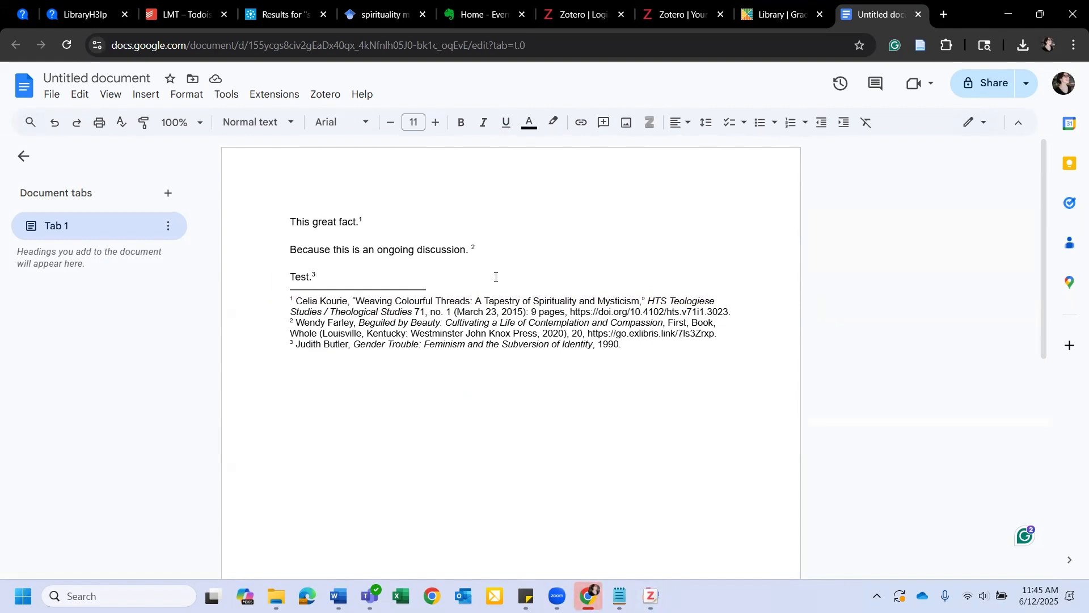
key(Return)
key(Return)
key(Return)
key(Return)
key(Return)
key(Return)
key(Return)
key(Return)
key(Return)
key(Return)
key(Return)
key(Return)
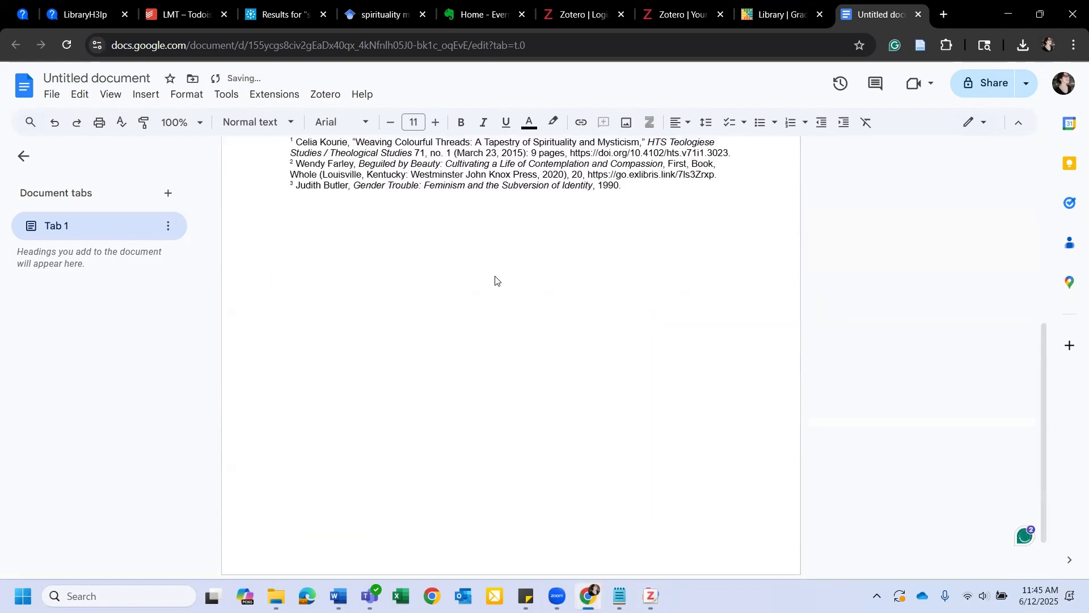
scroll(495, 278, up, 5)
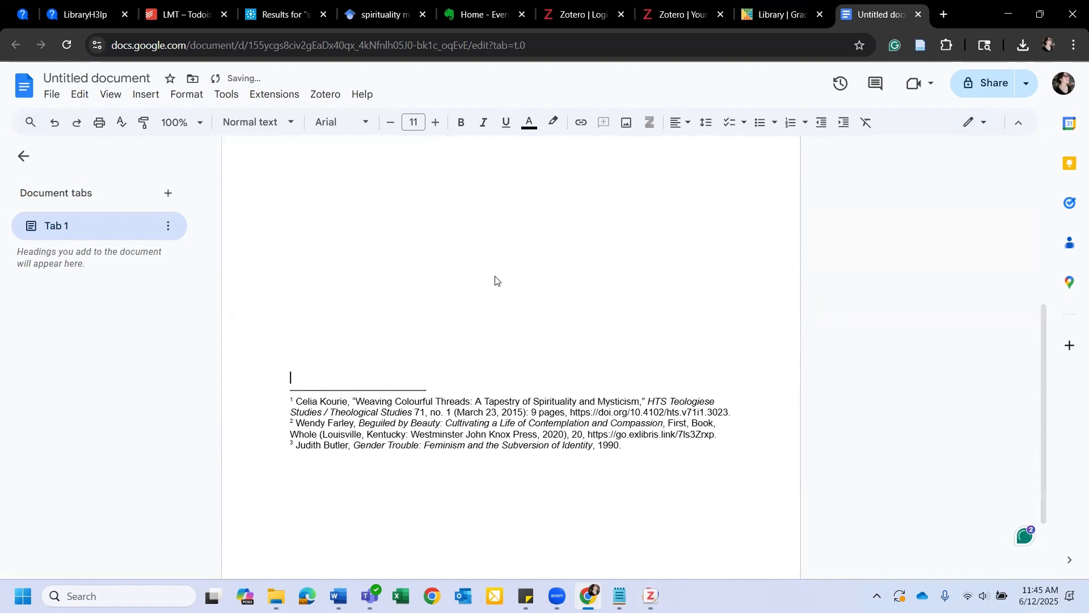
key(Return)
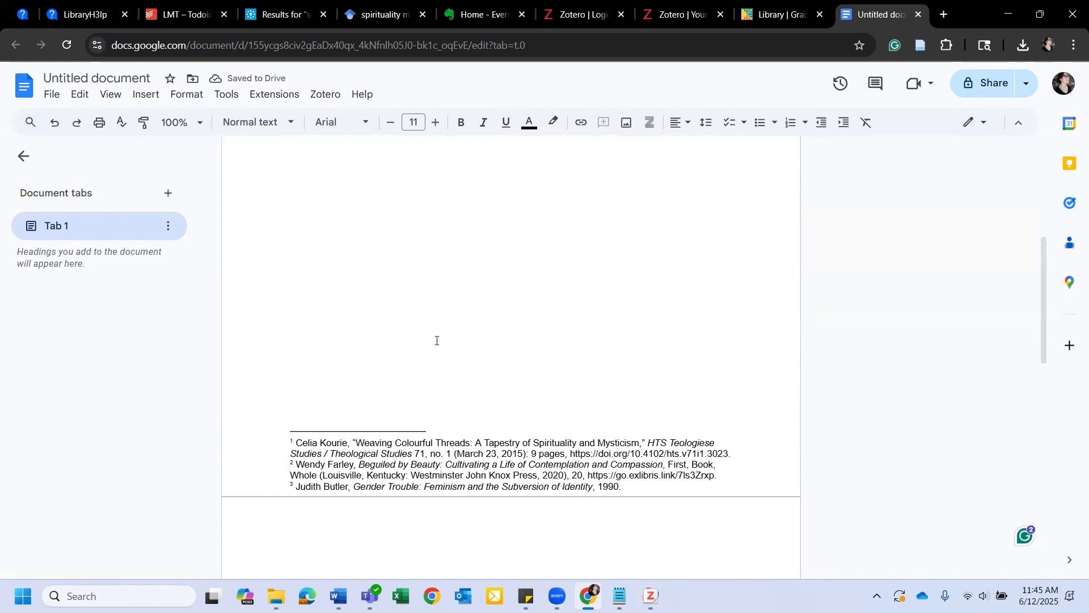
Add a centered "Bibliography" heading at the start of the second page, followed by a new line.
click(687, 122)
click(700, 149)
text(Bibliography)
key(Return)
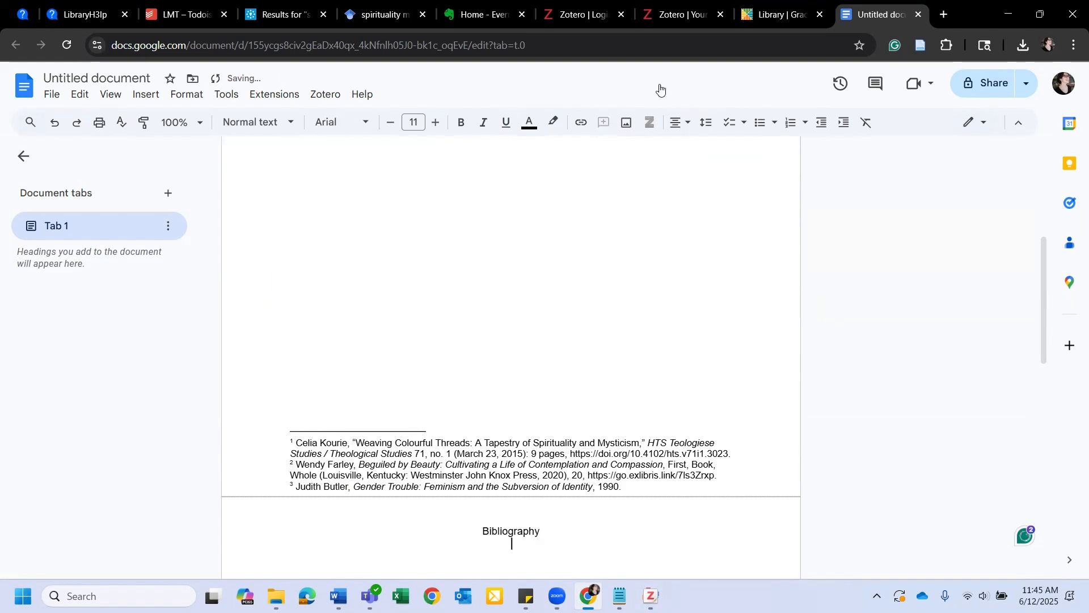
Insert the Zotero bibliography under the heading and remove the extra indent before its first entry.
click(322, 96)
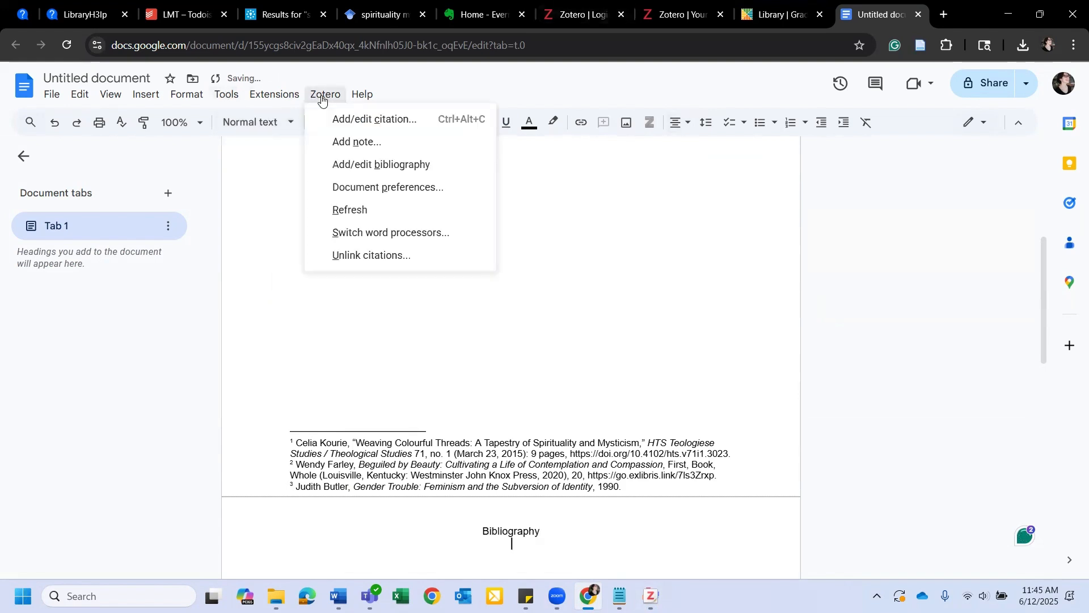
click(355, 163)
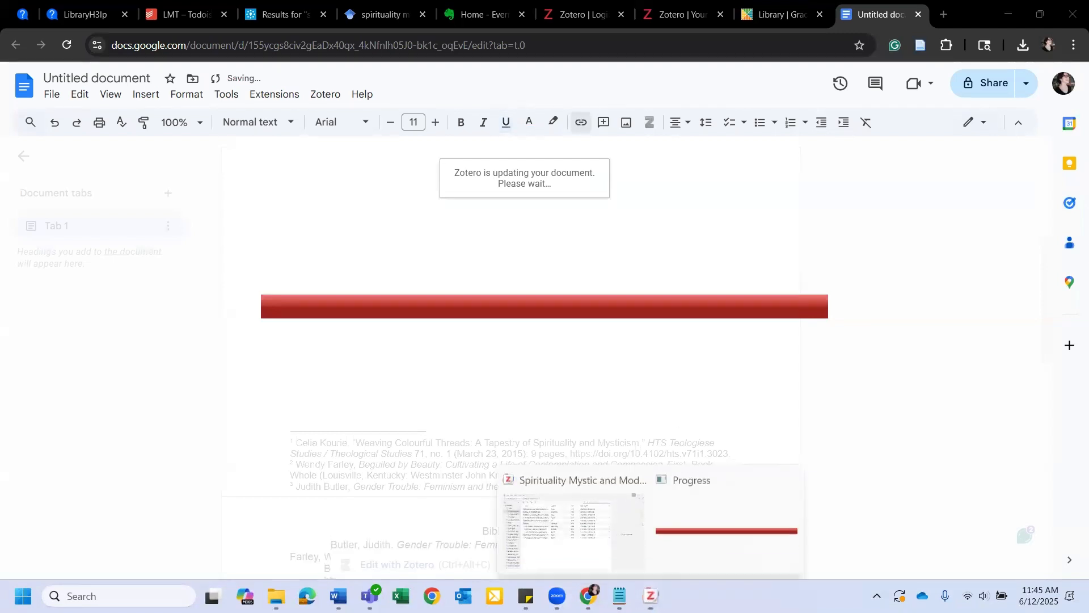
scroll(731, 311, down, 5)
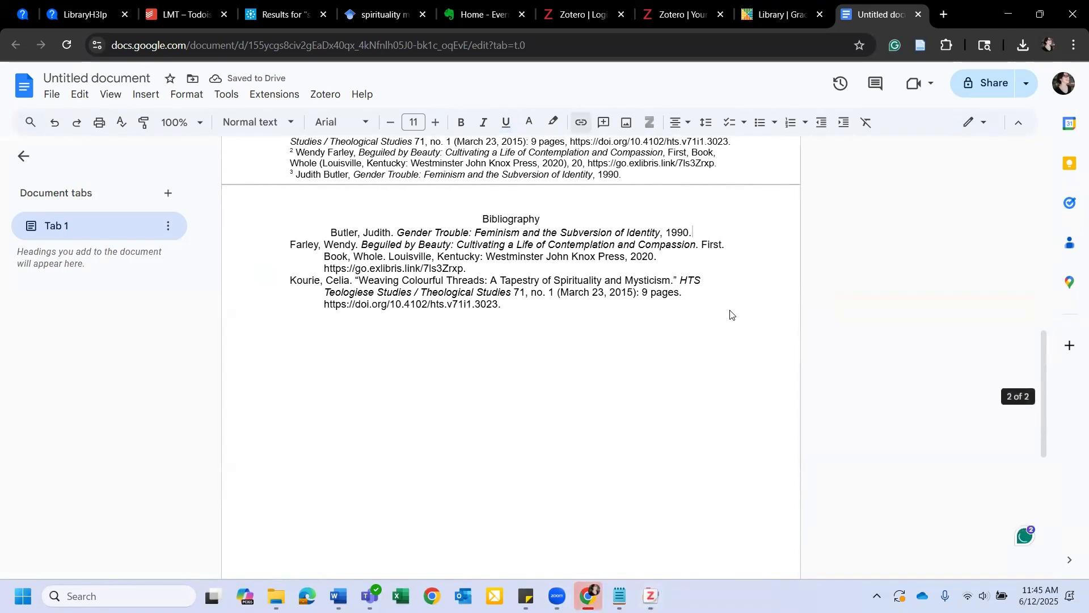
click(331, 232)
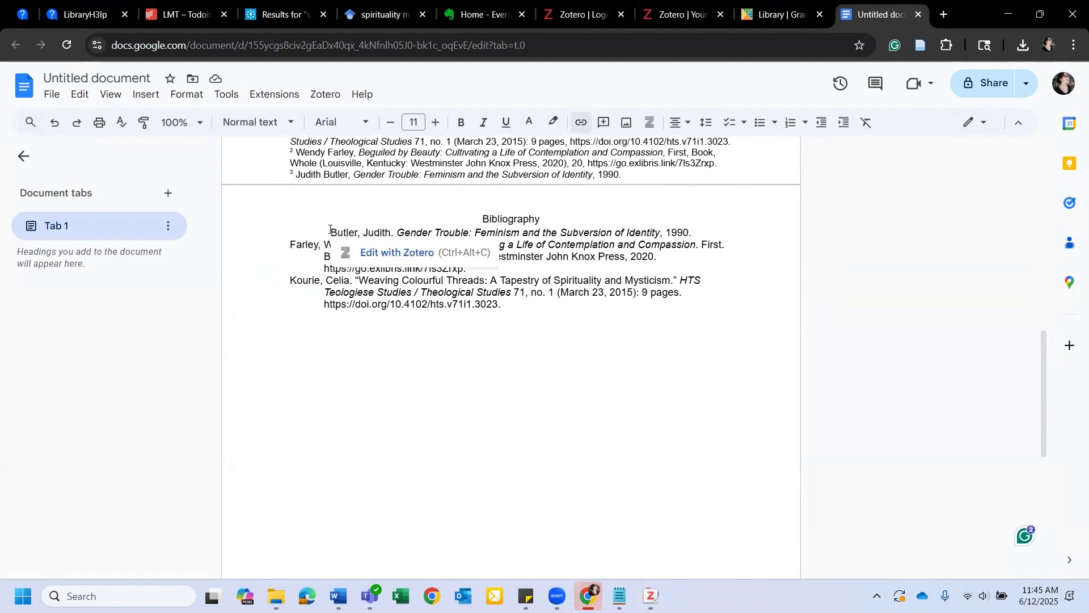
key(BackSpace)
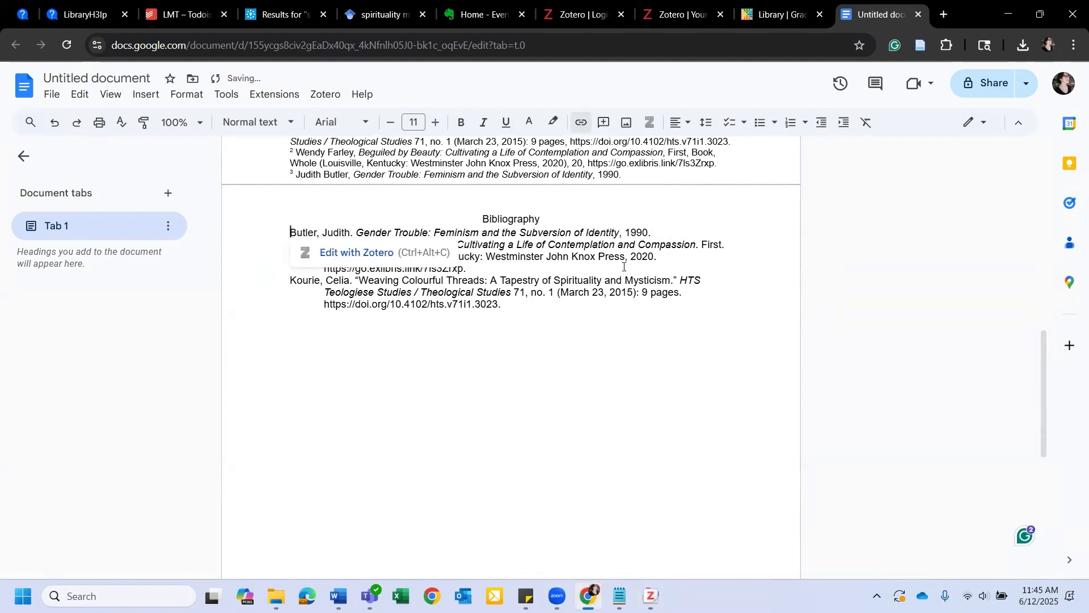
click(601, 339)
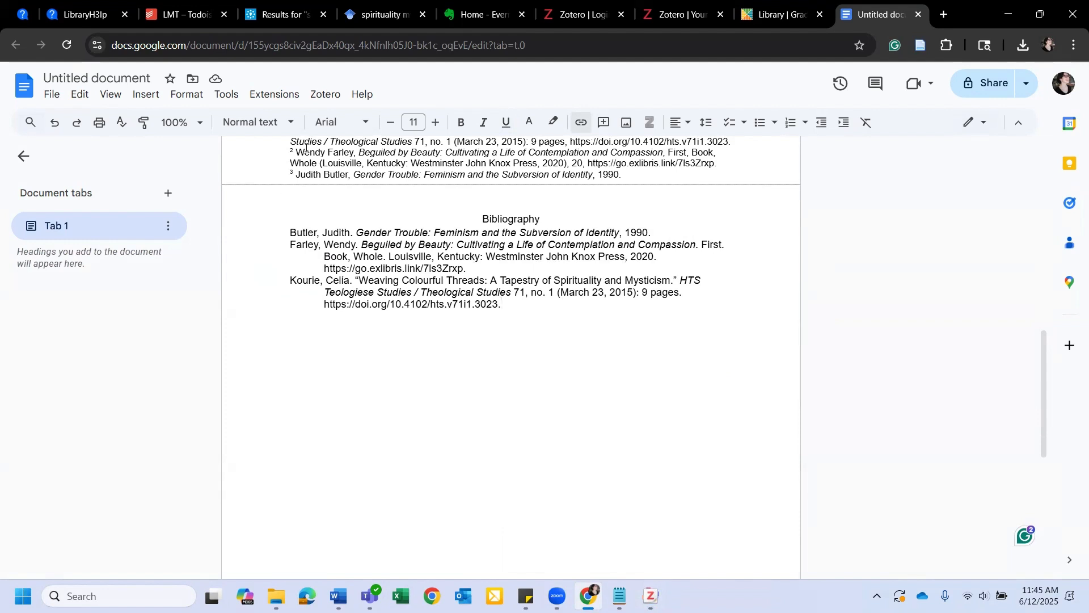
Change the citation style in Zotero's document preferences to American Psychological Association (APA) 7th edition.
click(335, 96)
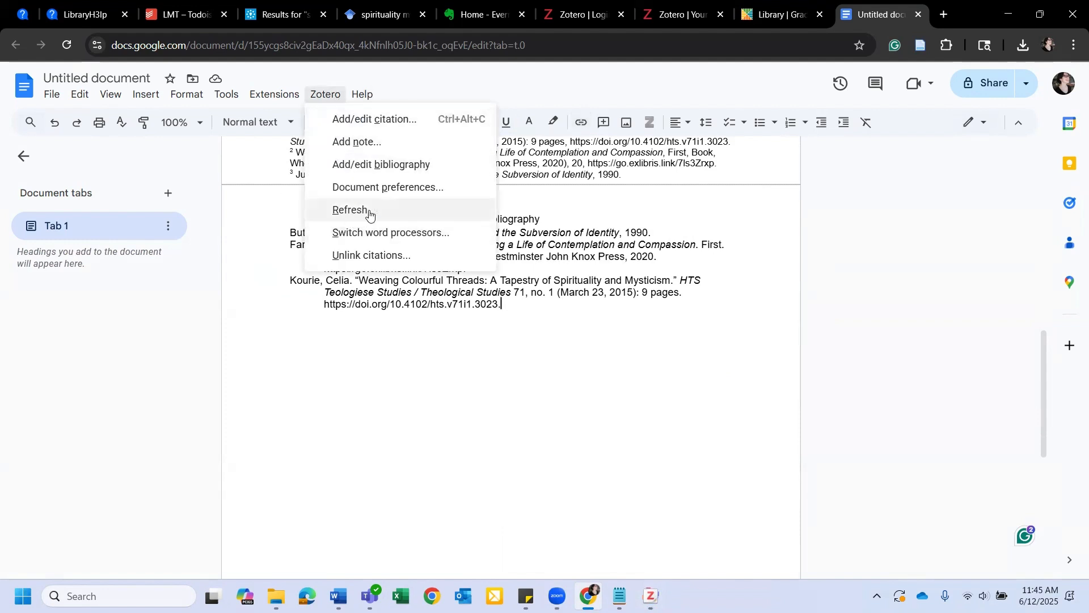
click(403, 186)
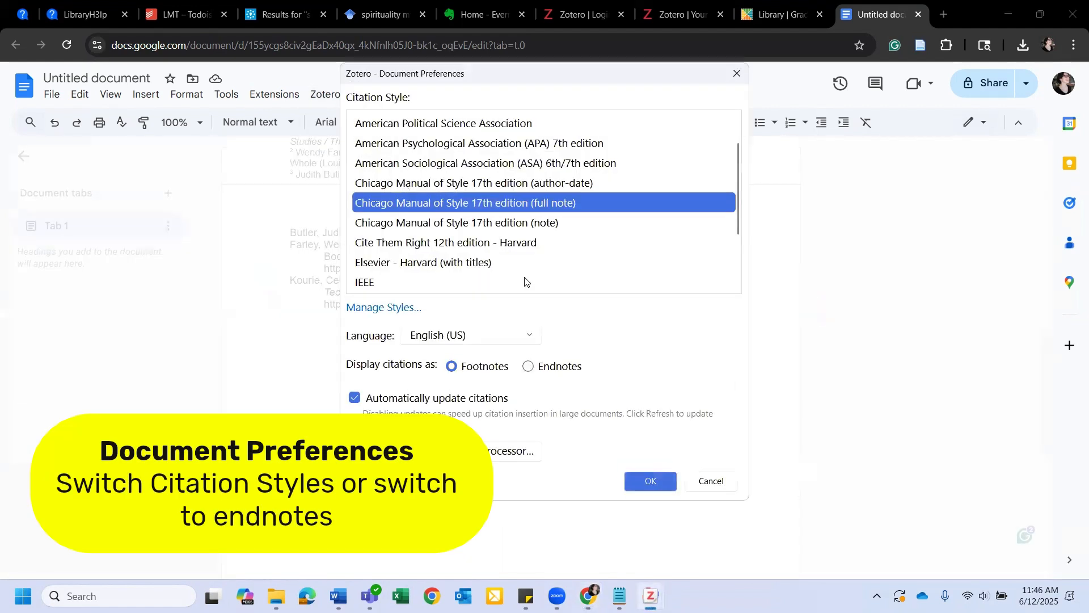
scroll(525, 268, up, 2)
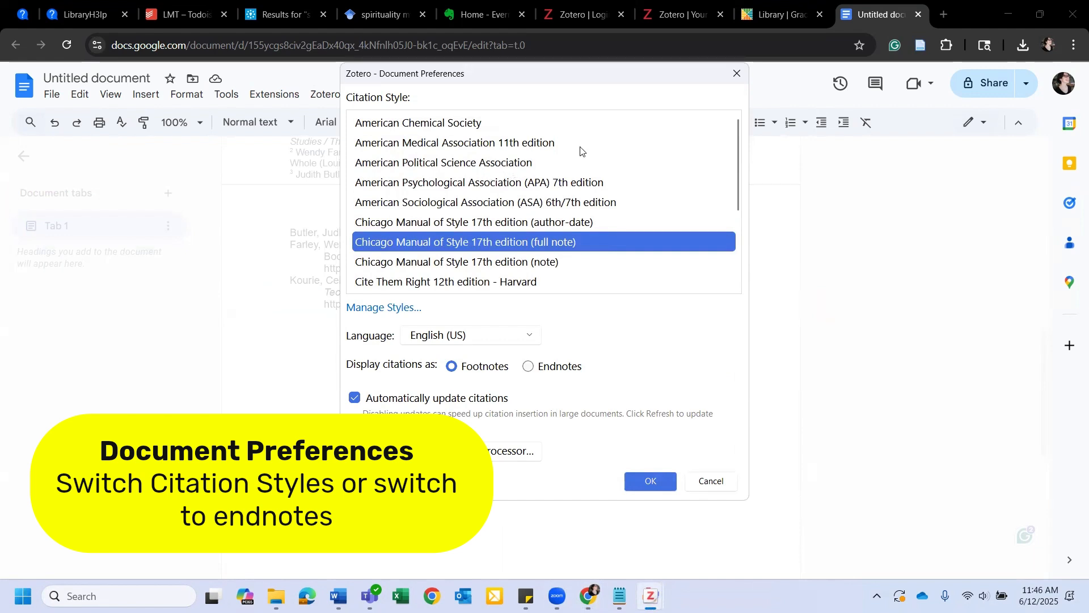
click(546, 184)
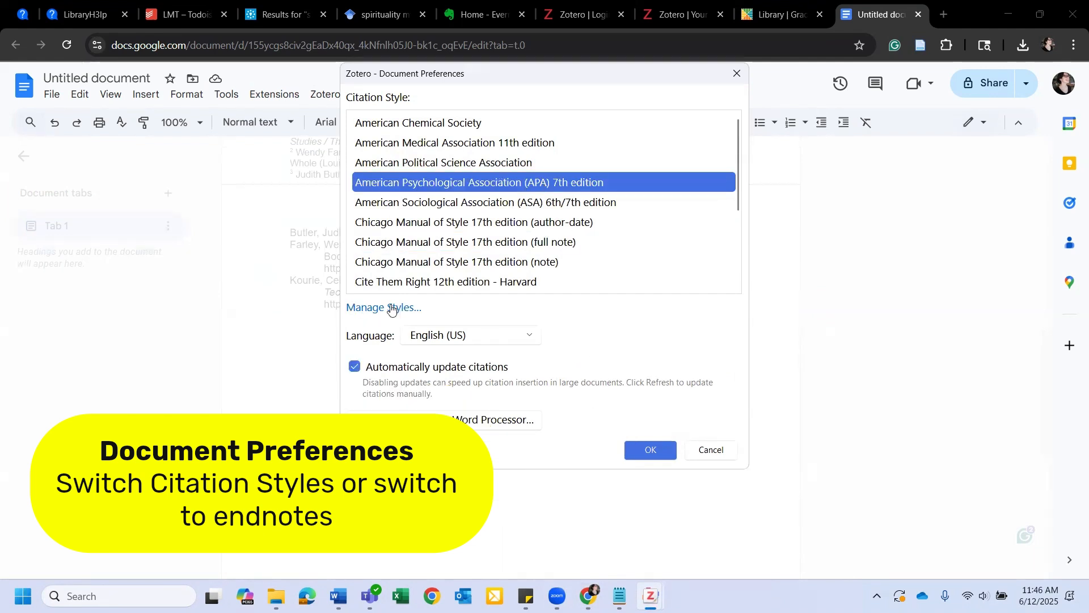
click(651, 451)
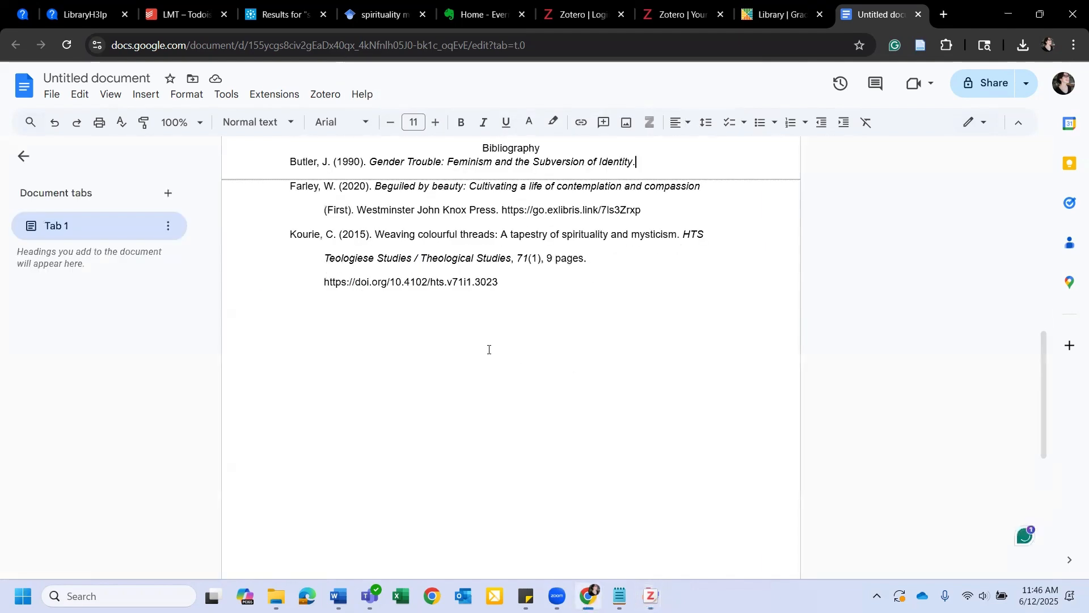
Review the in-text citations on the first page and the bibliography entries in the new style.
scroll(485, 346, up, 4)
scroll(482, 337, up, 10)
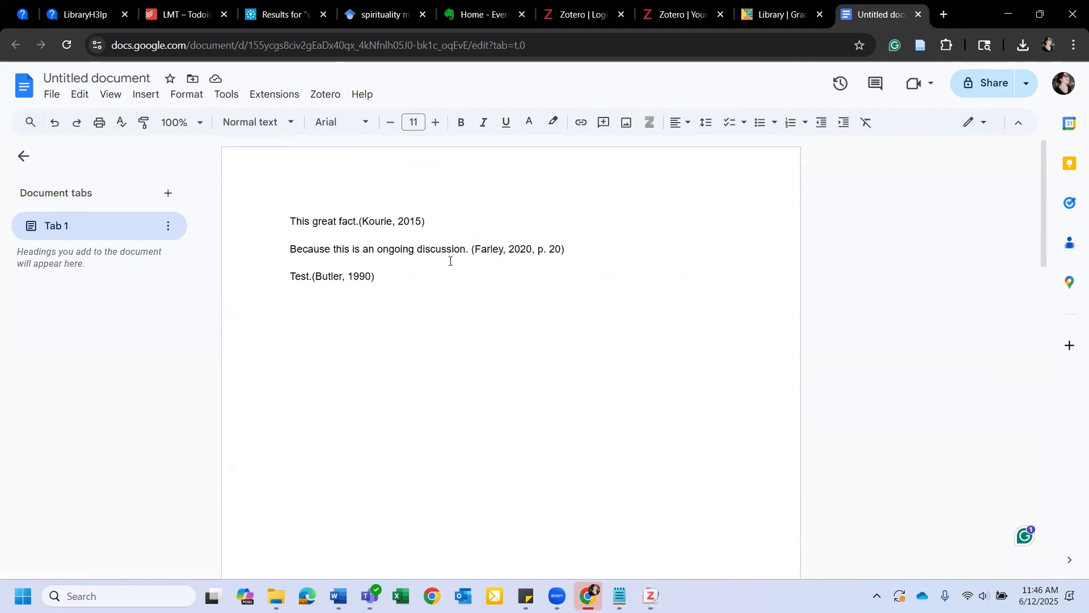
scroll(450, 261, down, 3)
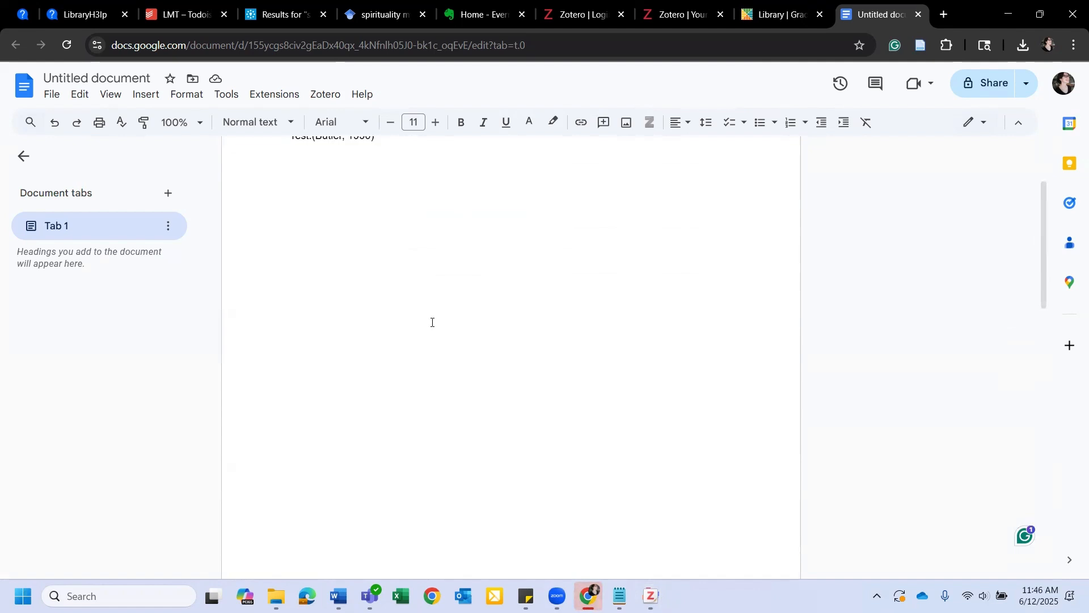
scroll(432, 322, down, 1)
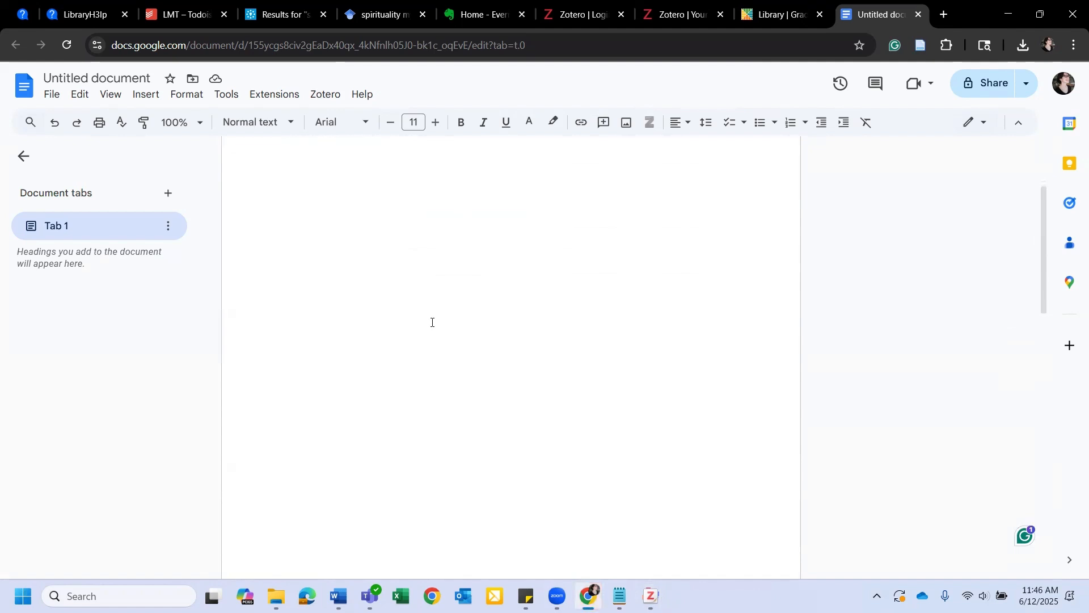
scroll(432, 322, down, 2)
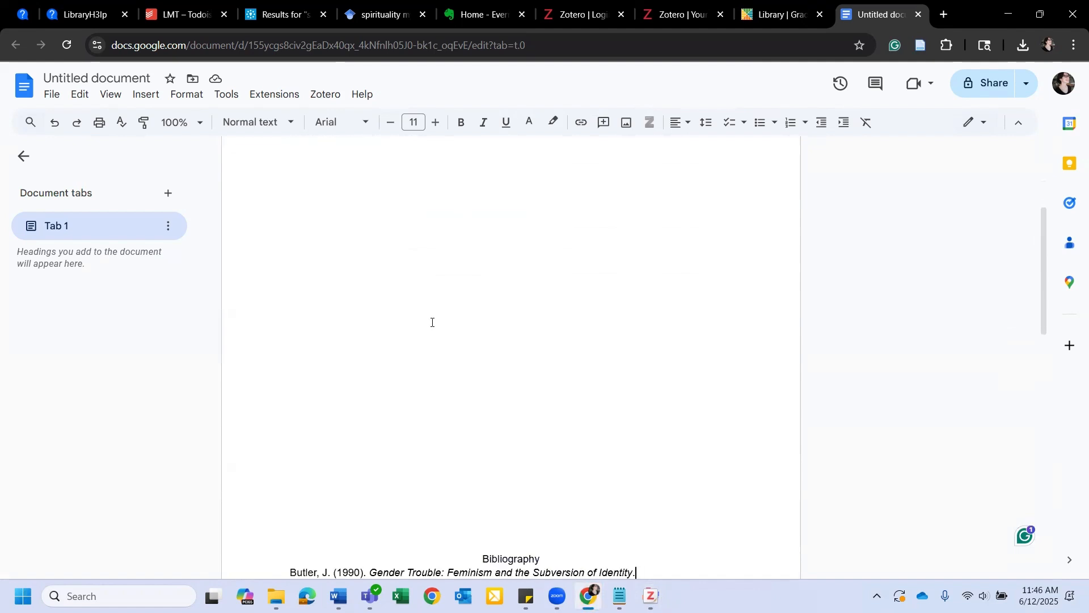
scroll(432, 322, up, 5)
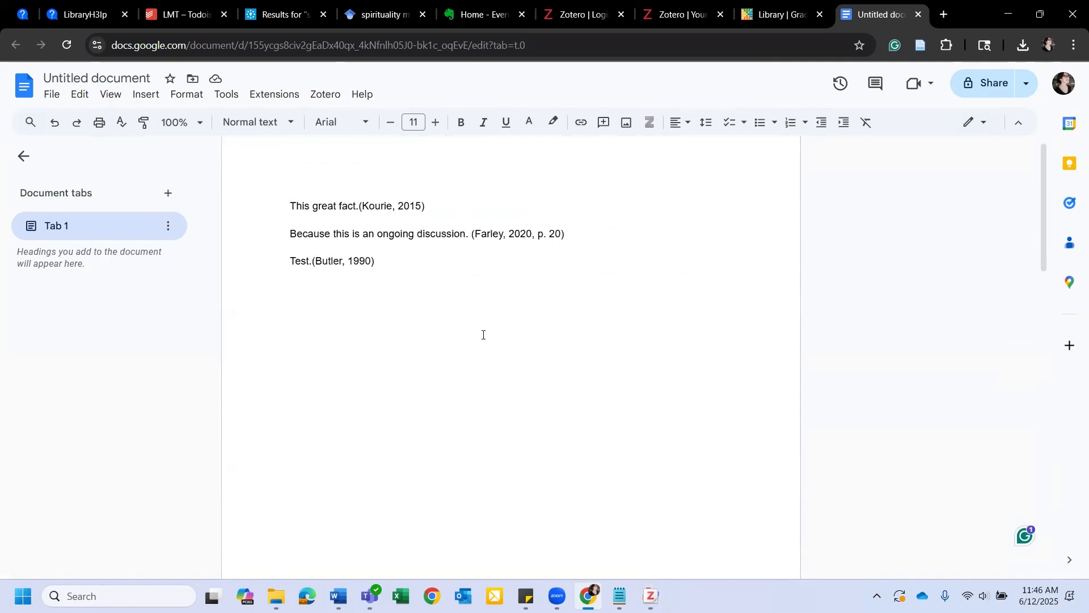
Add a long run of blank lines after the last bibliography entry, down toward the next page.
scroll(483, 334, down, 10)
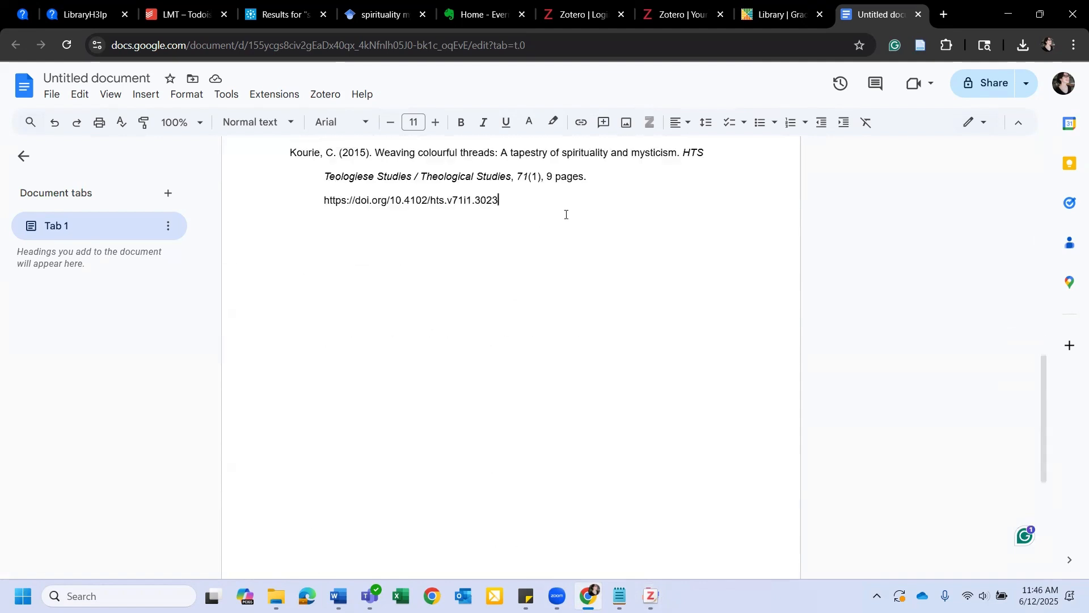
key(Return)
key(Return)
key(Return)
key(Return)
key(Return)
key(Return)
key(Return)
key(Return)
key(Return)
key(Return)
key(Return)
key(Return)
key(Return)
key(Return)
key(Return)
key(Return)
key(Return)
key(Return)
key(Return)
key(Return)
key(Return)
key(Return)
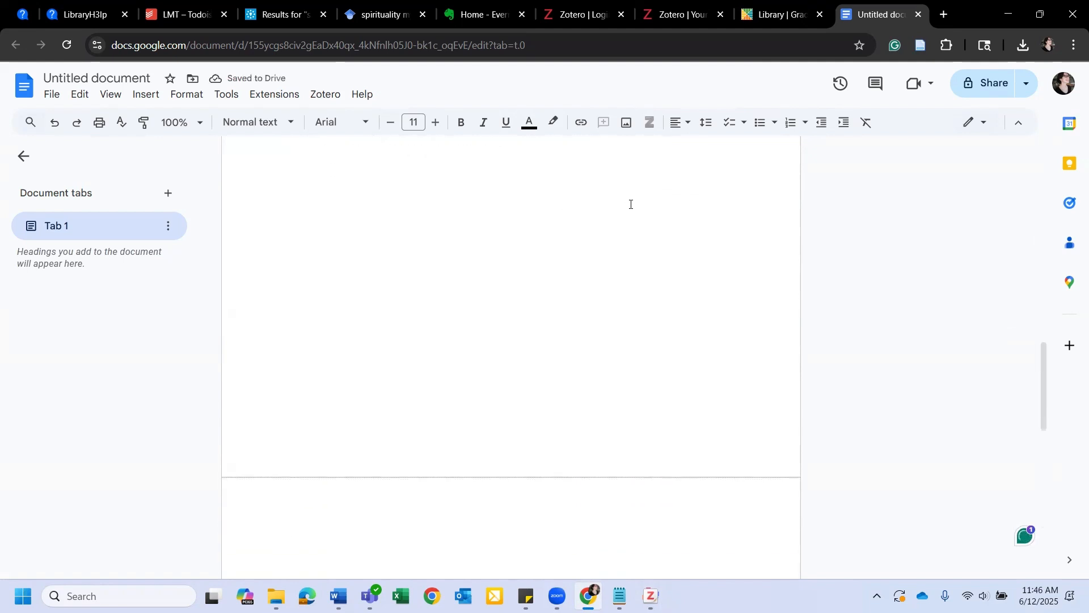
Switch to the Zotero desktop app, open the "Anglican History June 2023" collection and select all of its items.
click(651, 596)
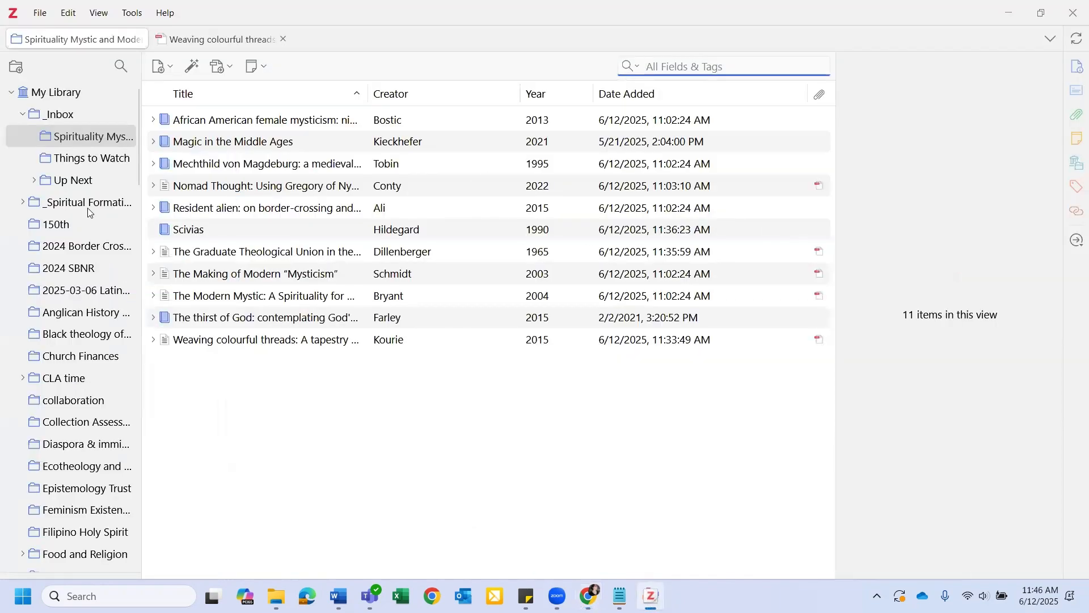
click(59, 312)
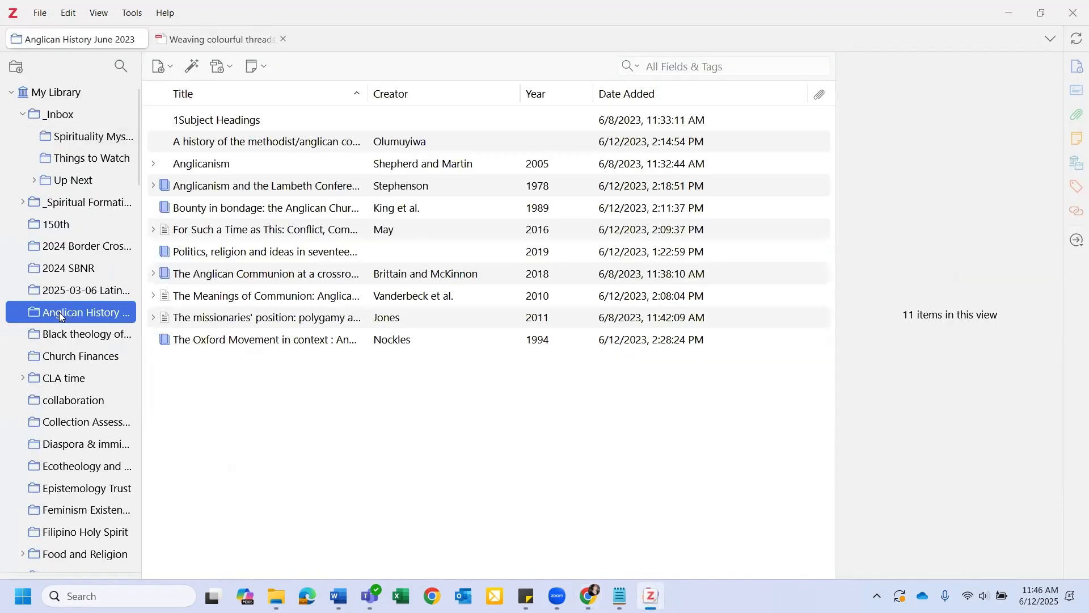
click(276, 301)
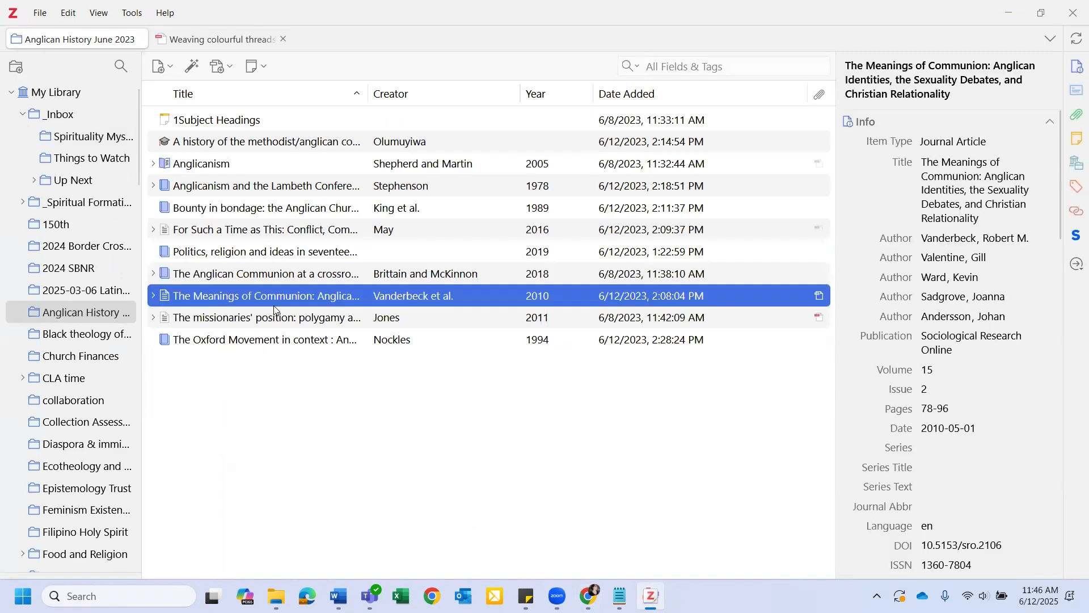
key(ctrl+a)
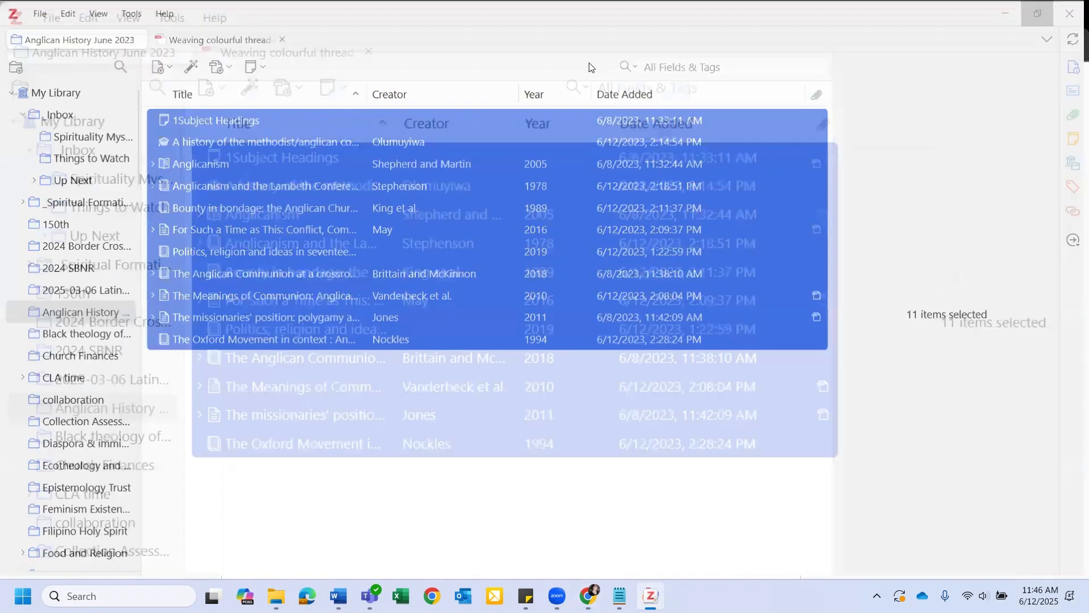
Arrange Zotero side by side with the Google Docs document and drop the selected items into the blank area as formatted references.
key(super+Right)
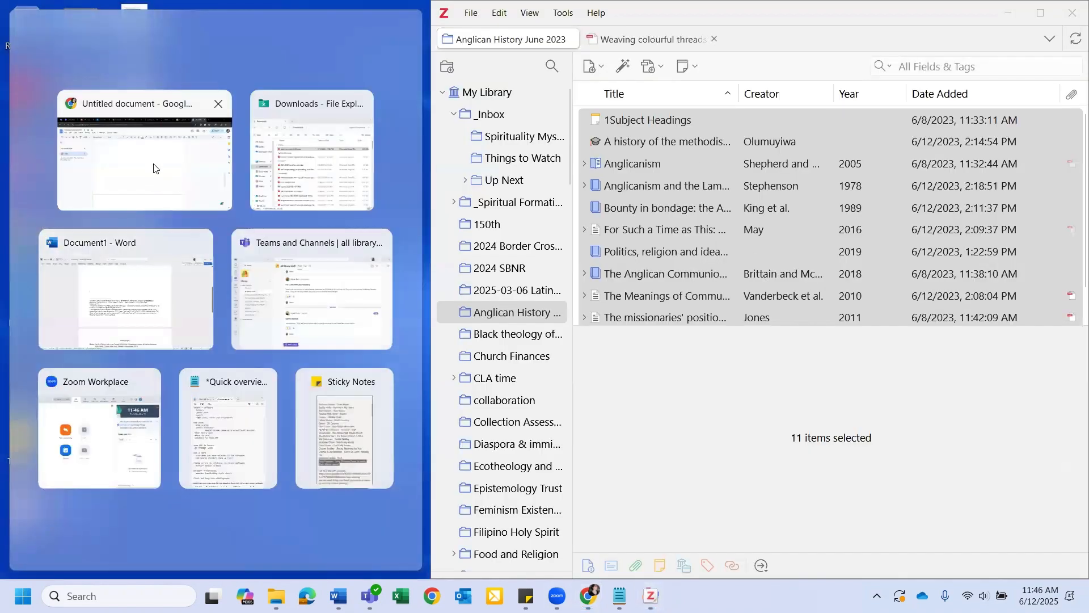
click(155, 167)
drag(652, 213, 252, 333)
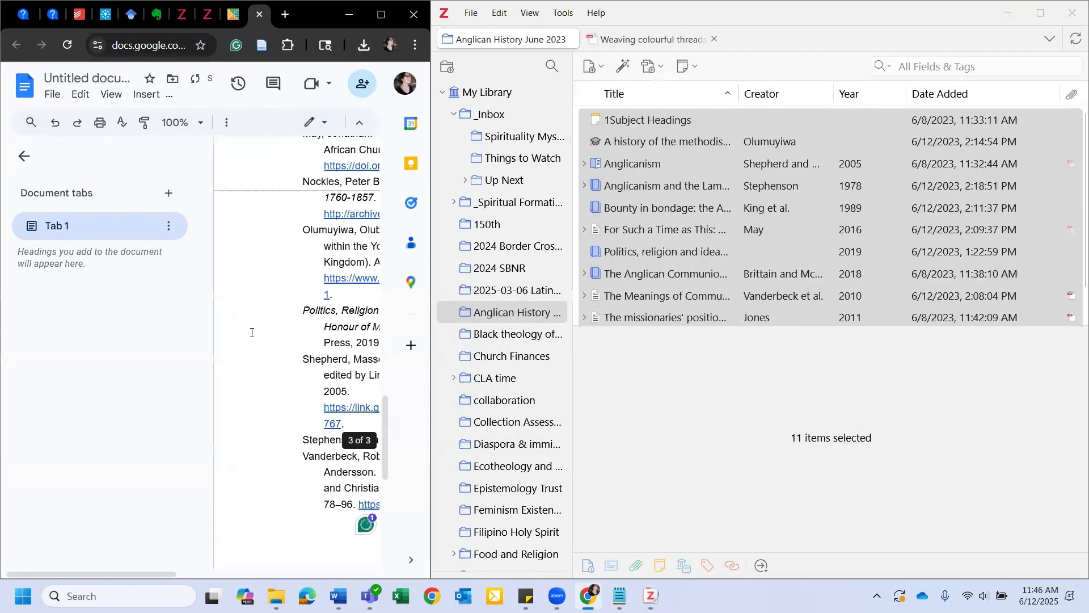
Minimize Zotero, maximize the Google Docs window and review the newly inserted references.
click(1021, 14)
click(1009, 13)
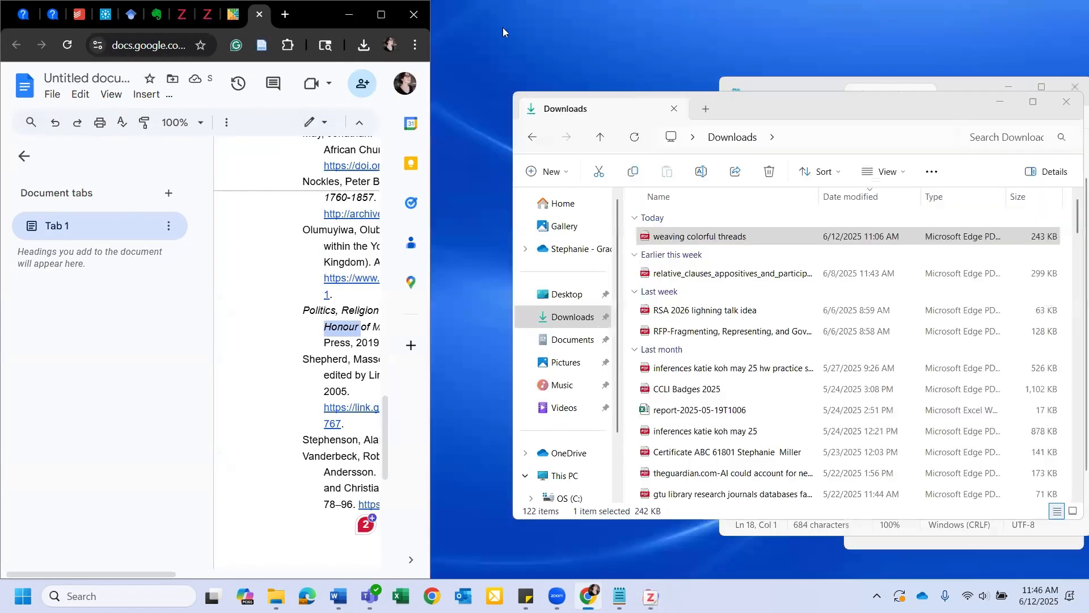
click(381, 15)
scroll(535, 207, up, 5)
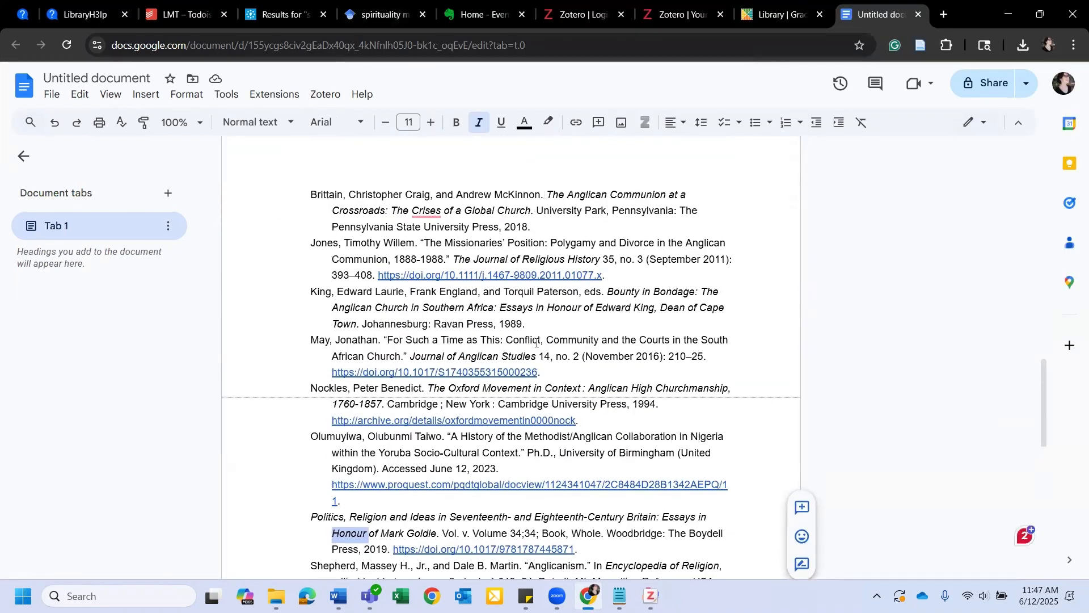
scroll(643, 310, down, 1)
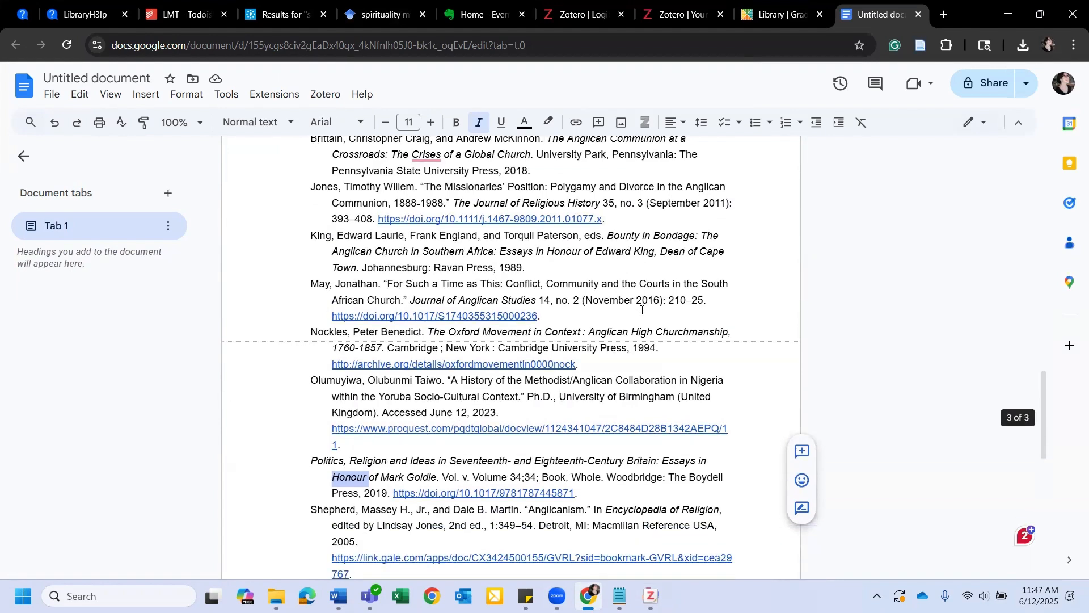
scroll(643, 310, down, 1)
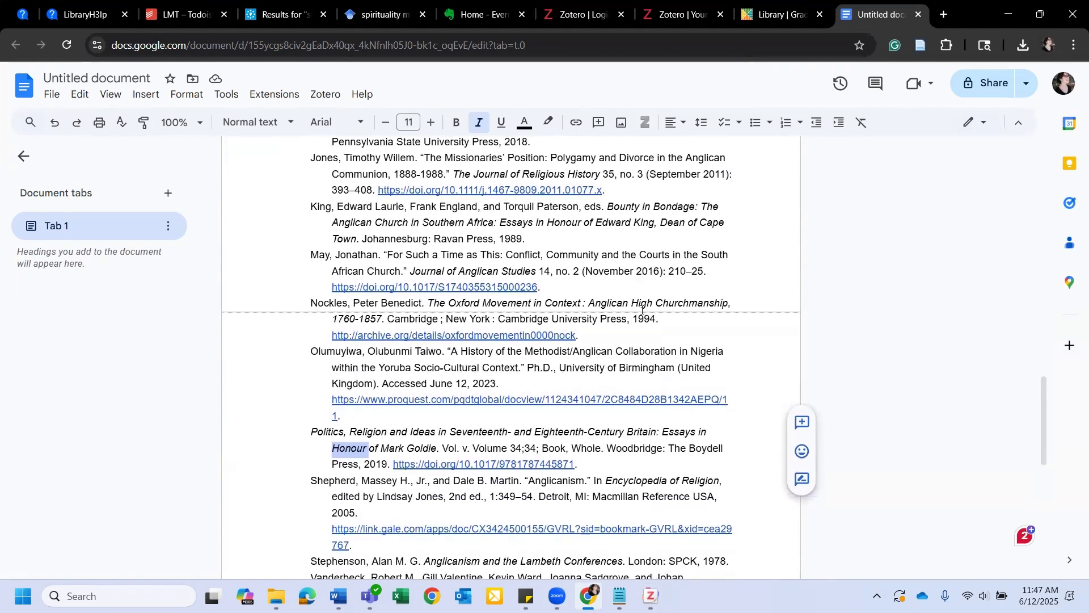
scroll(643, 310, up, 2)
Log in to the Zotero website with the prefilled credentials and open the account's groups page.
click(580, 14)
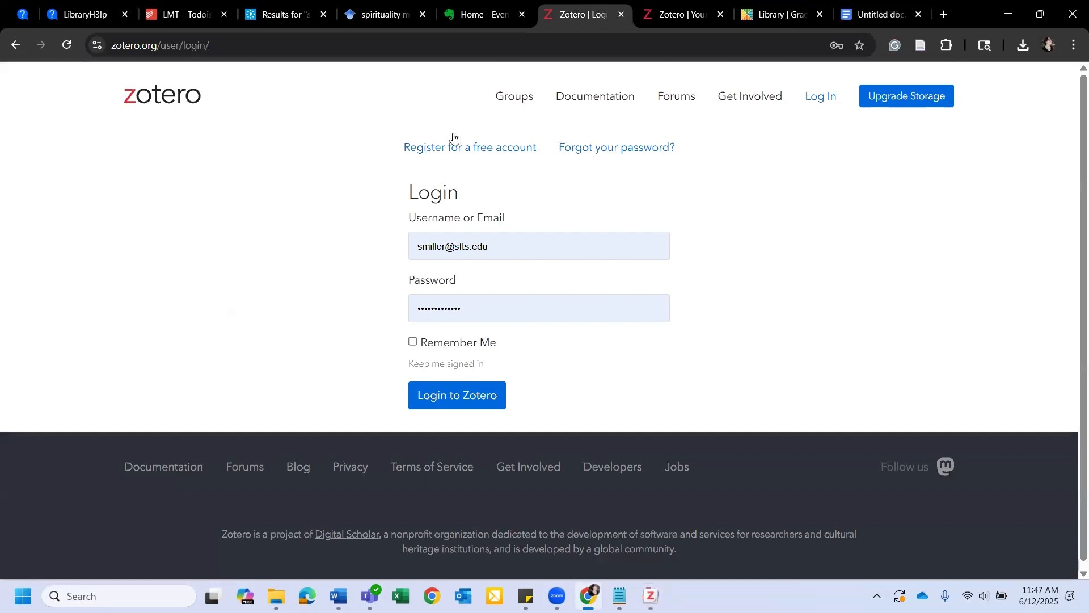
click(434, 397)
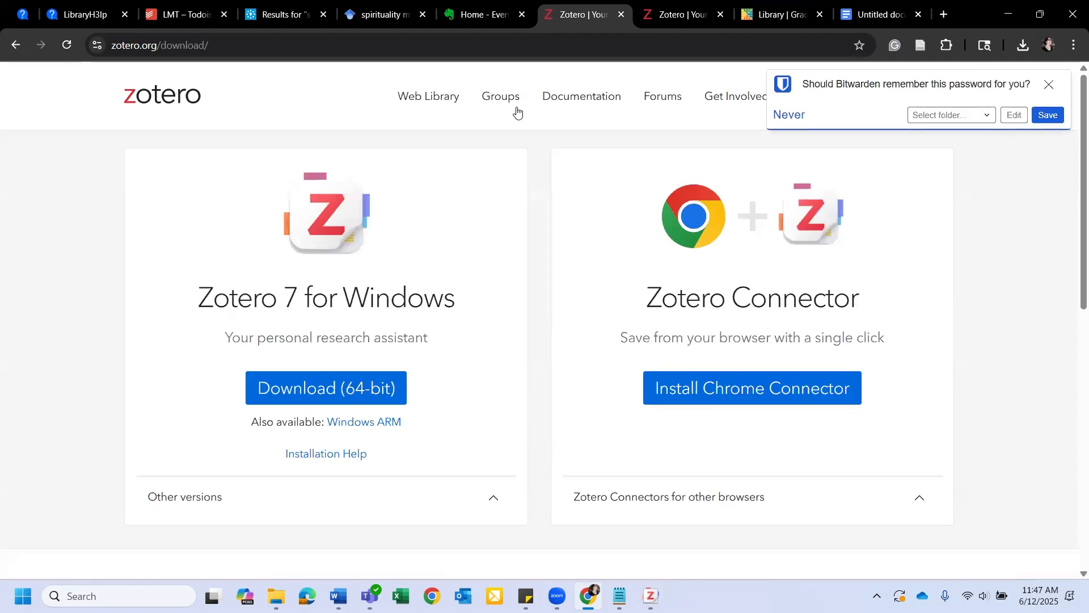
click(512, 103)
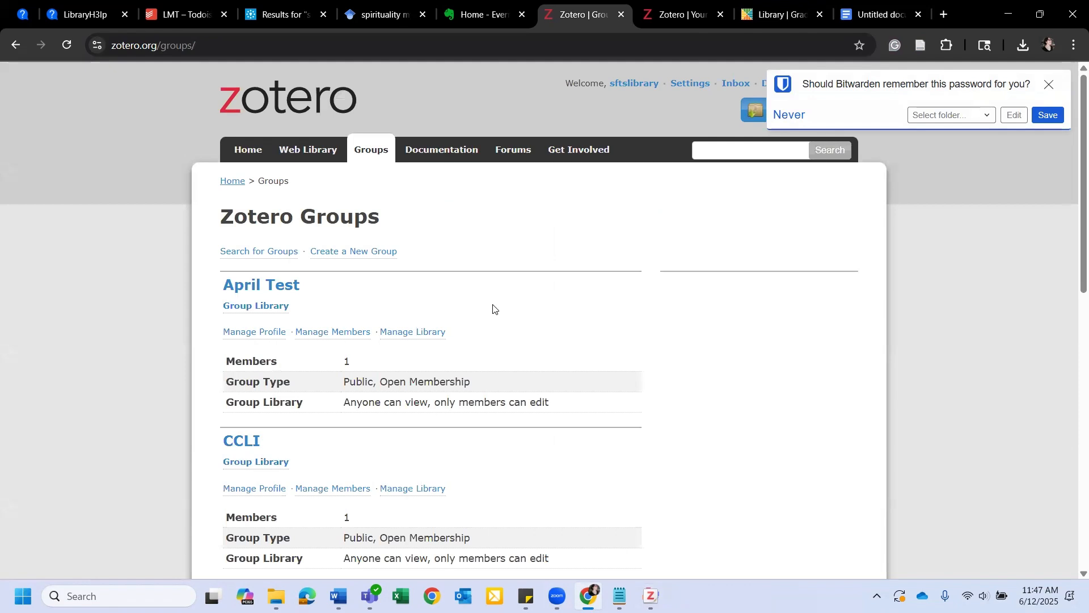
Open the form for creating a new Zotero group and examine its name field and membership types.
click(346, 251)
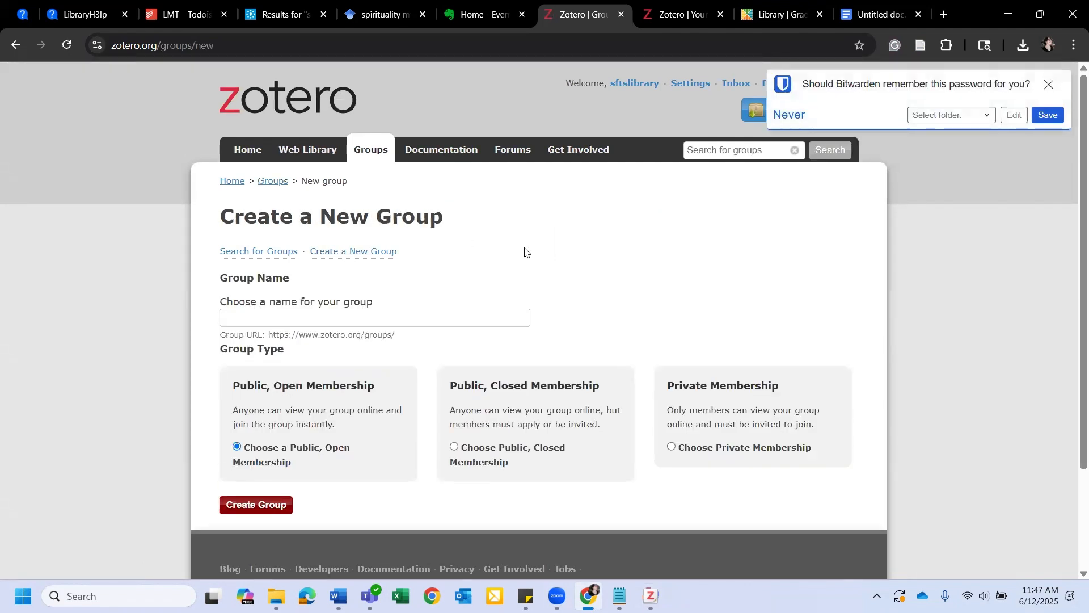
click(381, 313)
click(512, 286)
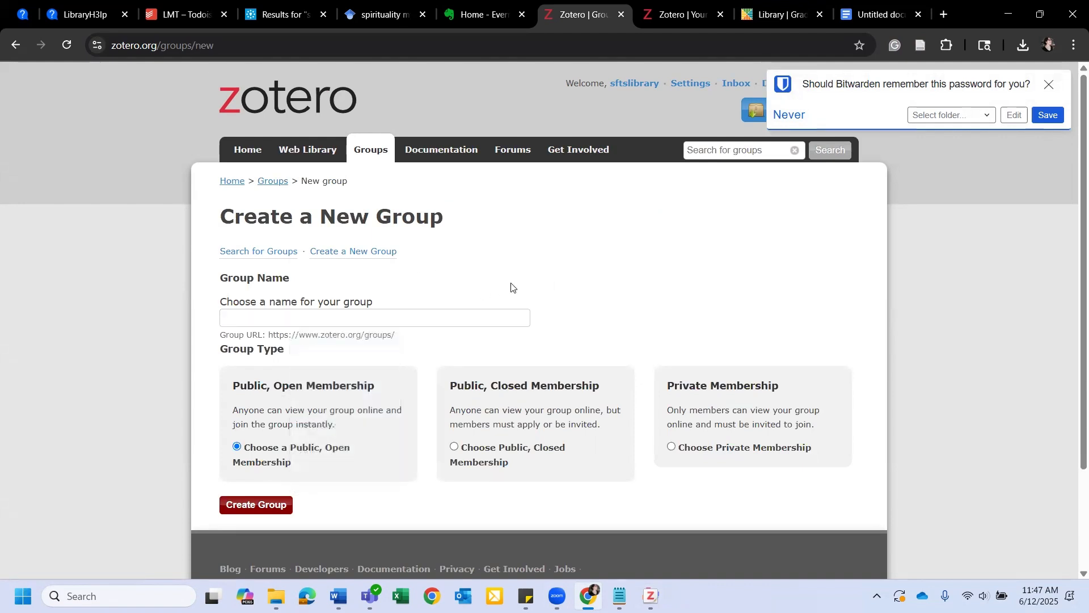